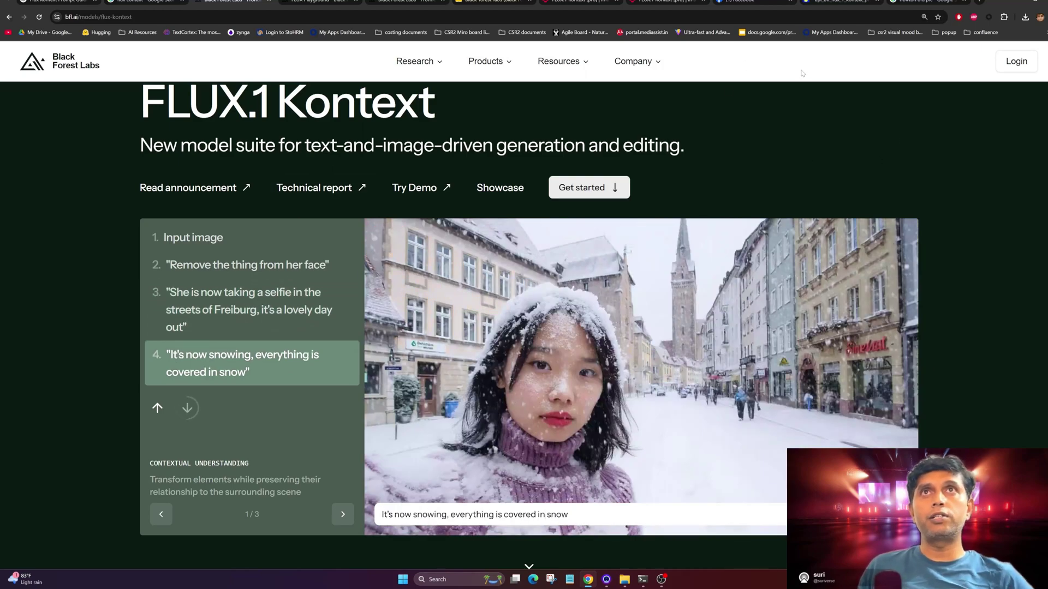
Switch to the ComfyUI workflow and examine the Flux.1 Kontext [pro] Image node and the nodes connected to it.
click(833, 2)
scroll(605, 267, down, 2)
scroll(783, 255, up, 2)
drag(611, 267, 597, 321)
scroll(690, 270, up, 2)
scroll(598, 320, up, 2)
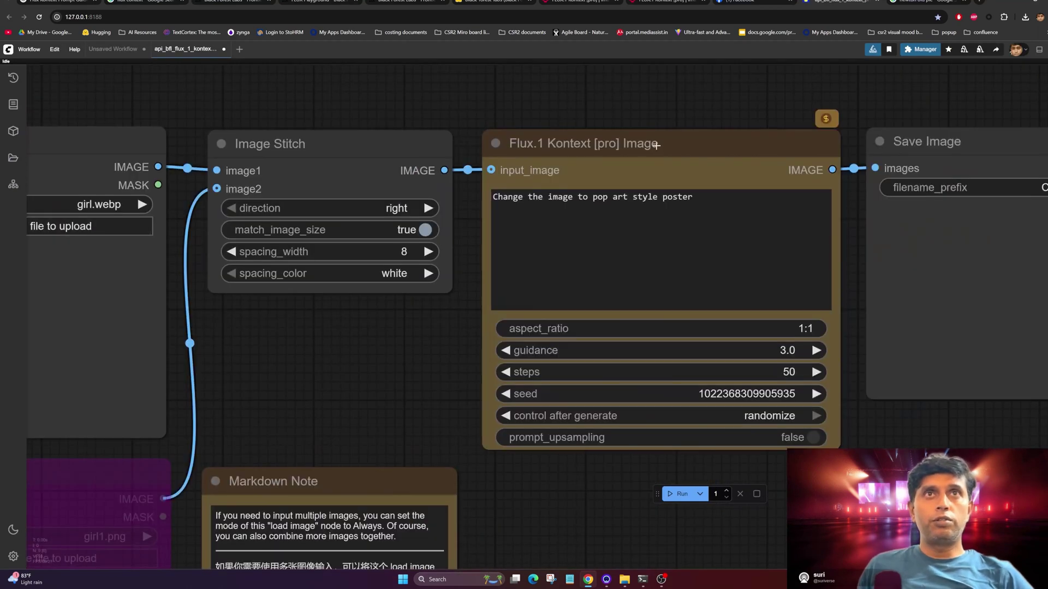
drag(656, 145, 700, 149)
click(425, 344)
drag(364, 357, 340, 351)
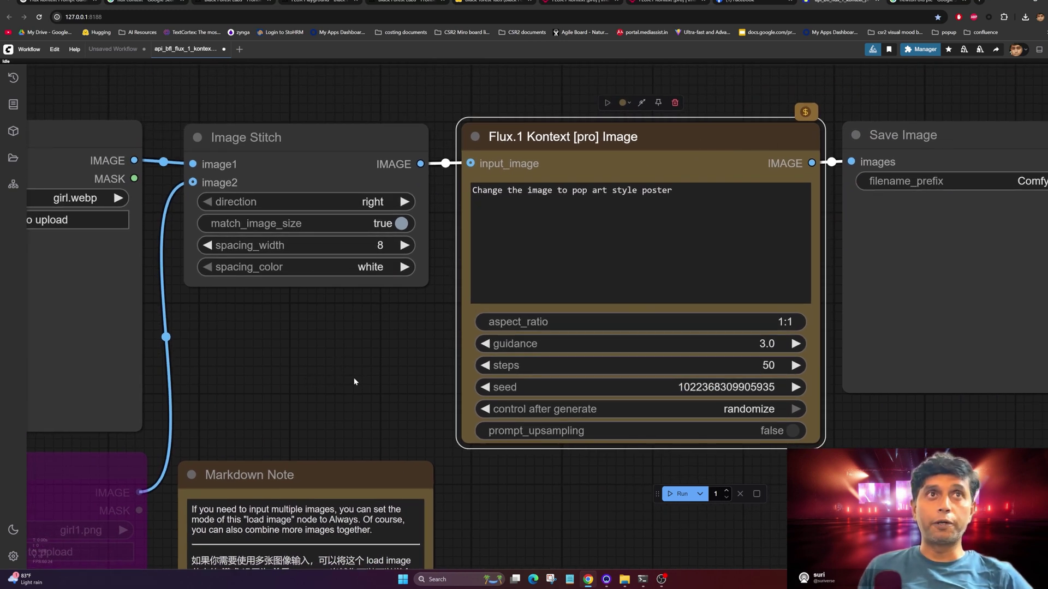
Load the concept2paintv5 painting of the dark rainy farmhouse from the "portraits images ref" folder into the upper Load Image node.
drag(355, 376, 275, 338)
scroll(468, 330, down, 3)
drag(354, 344, 728, 353)
scroll(710, 351, up, 1)
drag(664, 318, 627, 347)
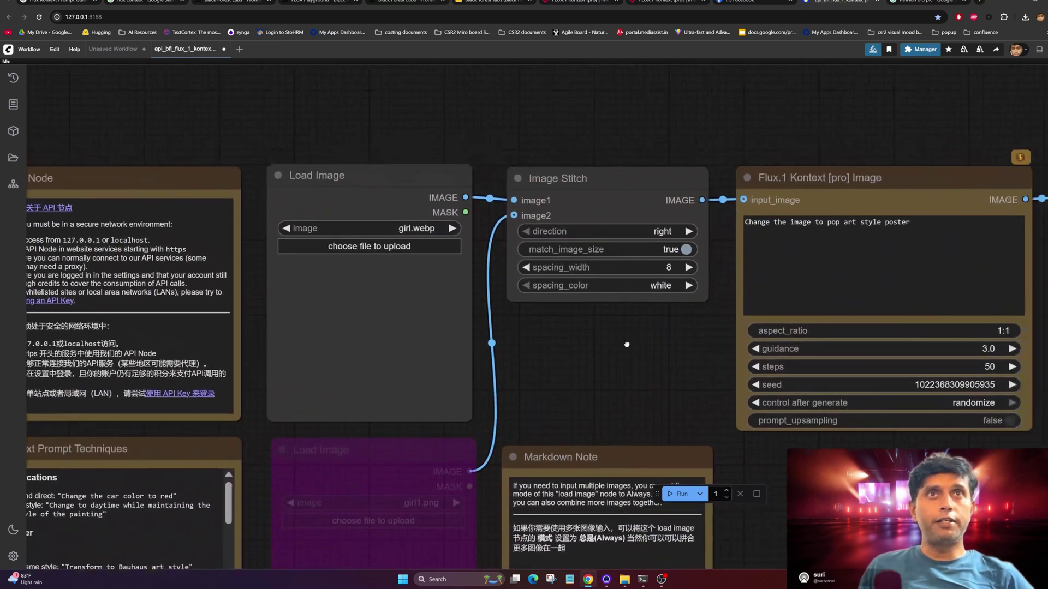
click(426, 244)
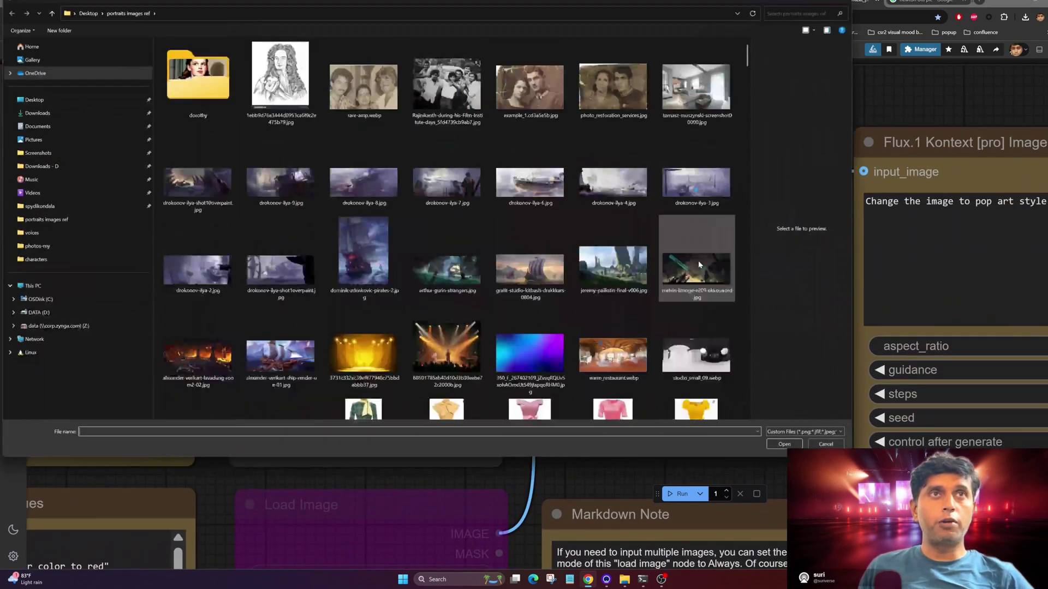
scroll(698, 265, down, 10)
click(447, 257)
click(785, 444)
scroll(693, 365, up, 5)
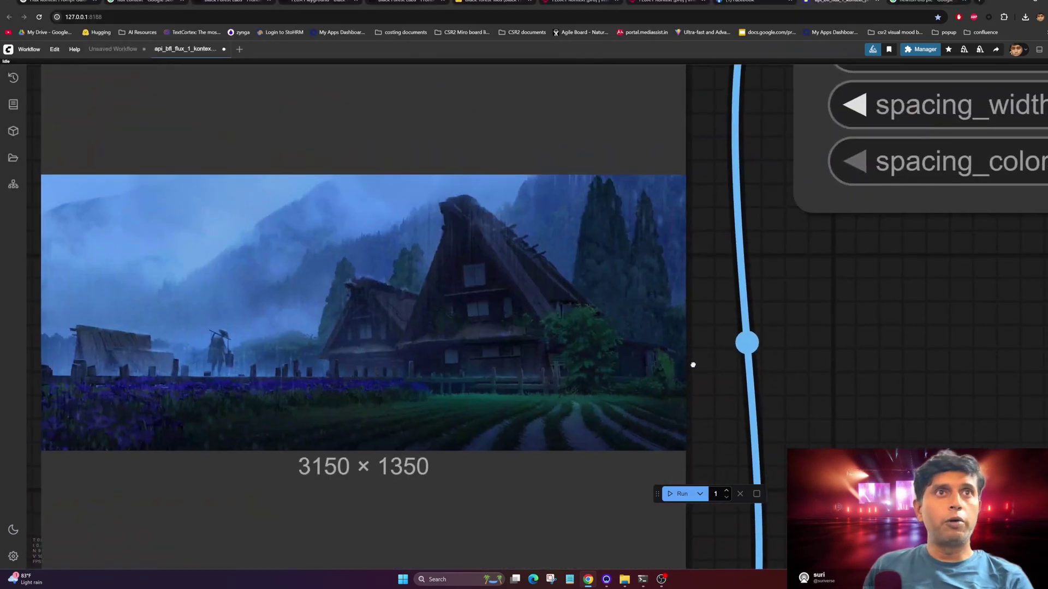
scroll(643, 377, up, 2)
drag(643, 376, 611, 377)
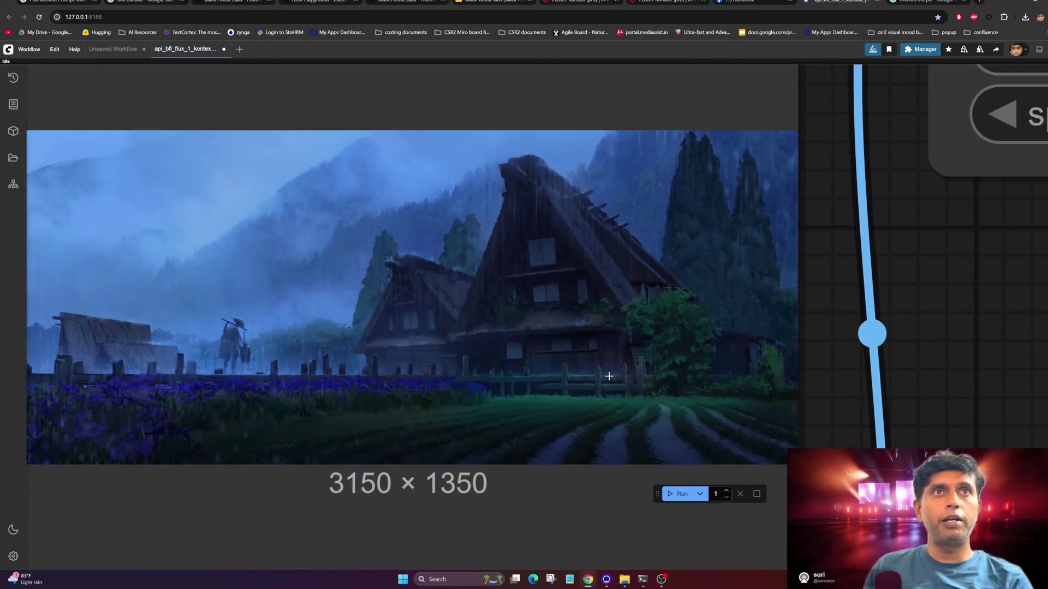
Clear the pop art poster prompt from the Flux.1 Kontext [pro] Image node.
scroll(611, 377, down, 3)
drag(955, 379, 437, 446)
scroll(712, 391, down, 5)
drag(573, 418, 410, 413)
click(652, 220)
double_click(848, 219)
key(End)
key(BackSpace)
key(BackSpace)
key(BackSpace)
key(BackSpace)
key(BackSpace)
key(BackSpace)
key(BackSpace)
key(BackSpace)
key(BackSpace)
key(BackSpace)
key(BackSpace)
key(BackSpace)
key(BackSpace)
key(BackSpace)
key(BackSpace)
key(BackSpace)
key(BackSpace)
key(BackSpace)
key(BackSpace)
key(BackSpace)
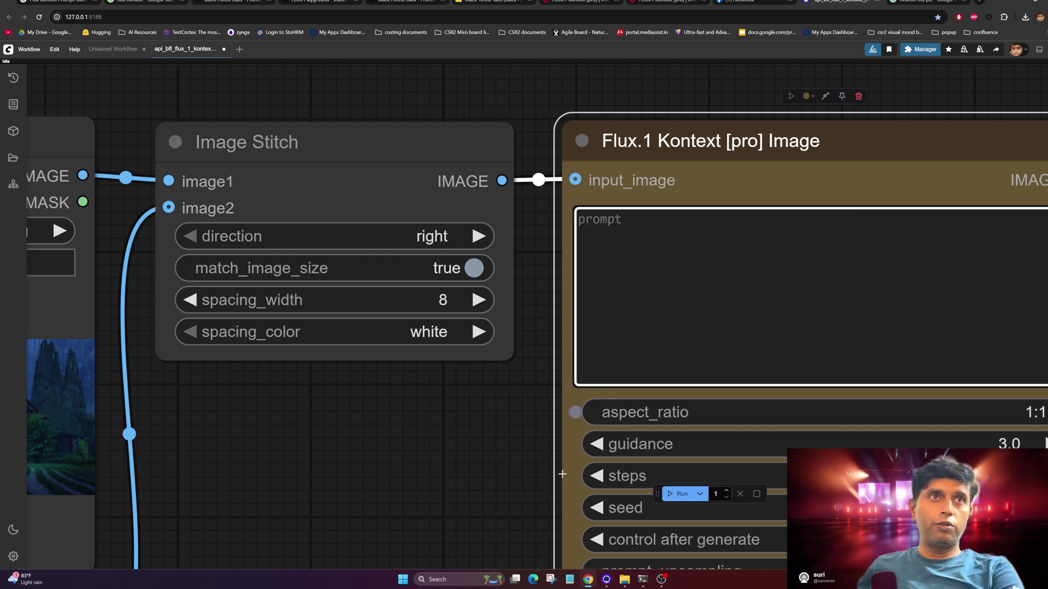
Enter the Flux.1 Kontext prompt "chage this scene to morning golden hour lighting and keep maintain compotion and art style same".
scroll(547, 491, down, 3)
drag(347, 536, 792, 303)
drag(468, 370, 761, 212)
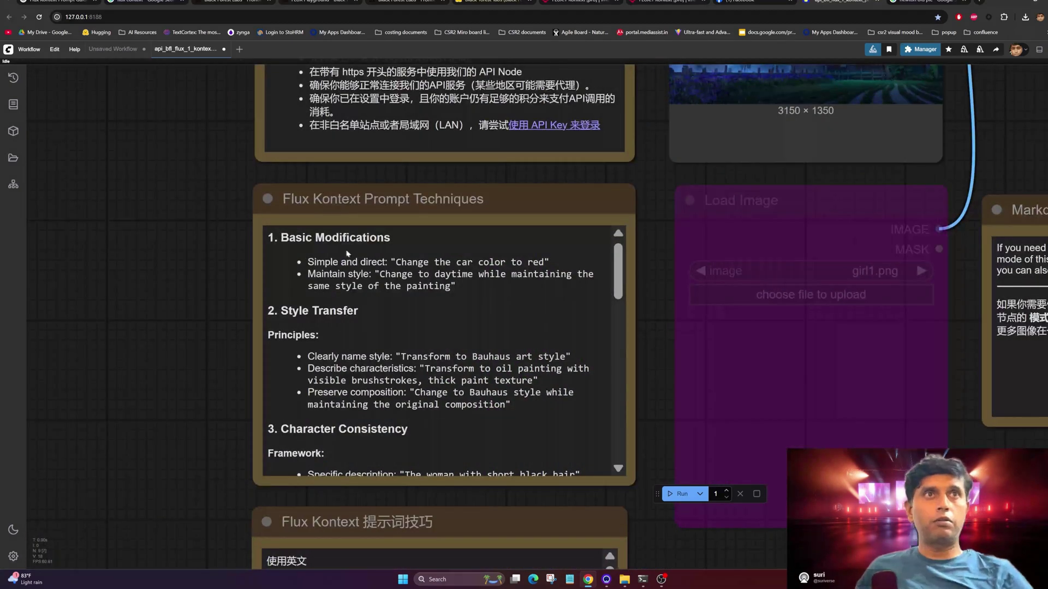
double_click(620, 259)
scroll(613, 310, up, 5)
scroll(613, 310, up, 5)
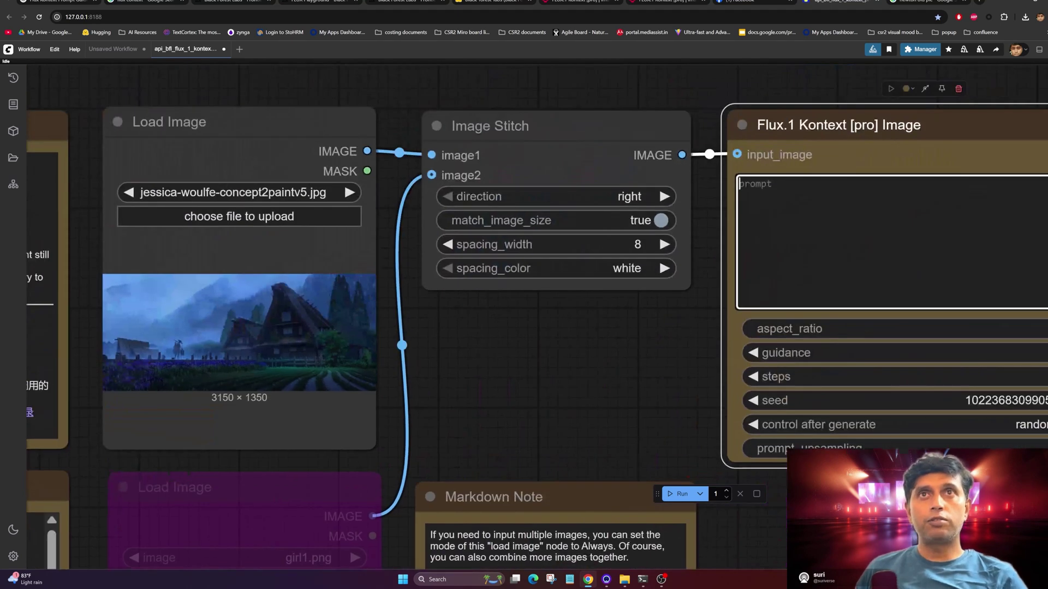
text(chage)
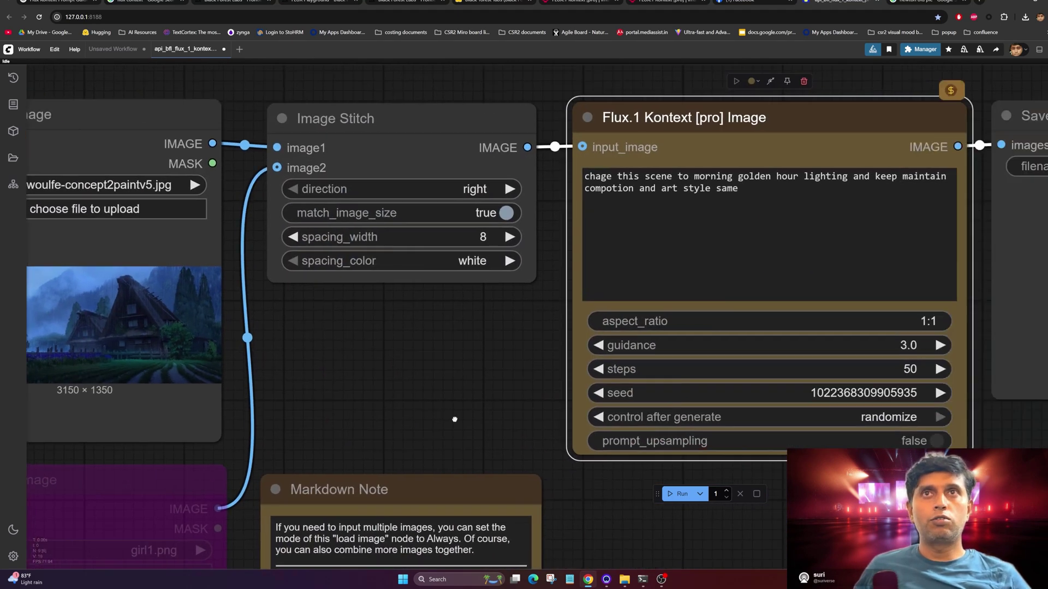
Set the aspect ratio of the Flux.1 Kontext [pro] Image node to 20:9.
drag(454, 420, 374, 417)
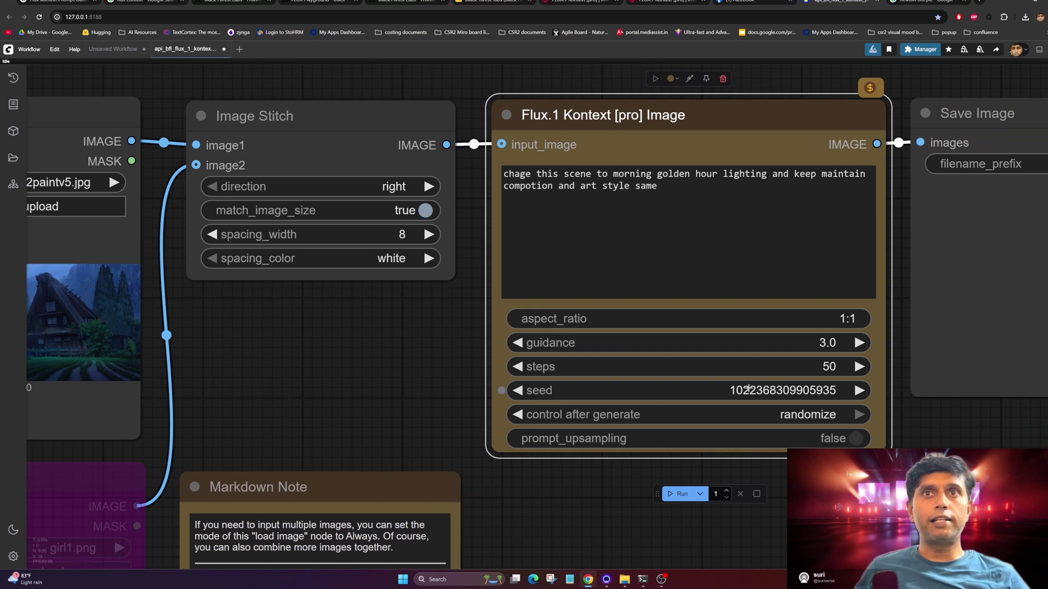
click(841, 322)
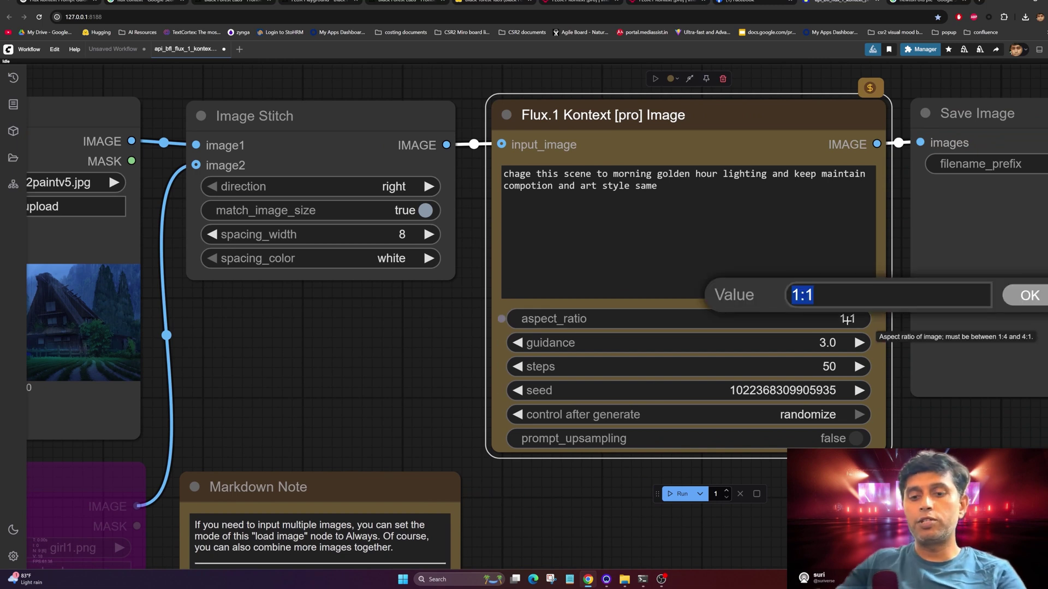
text(16:9)
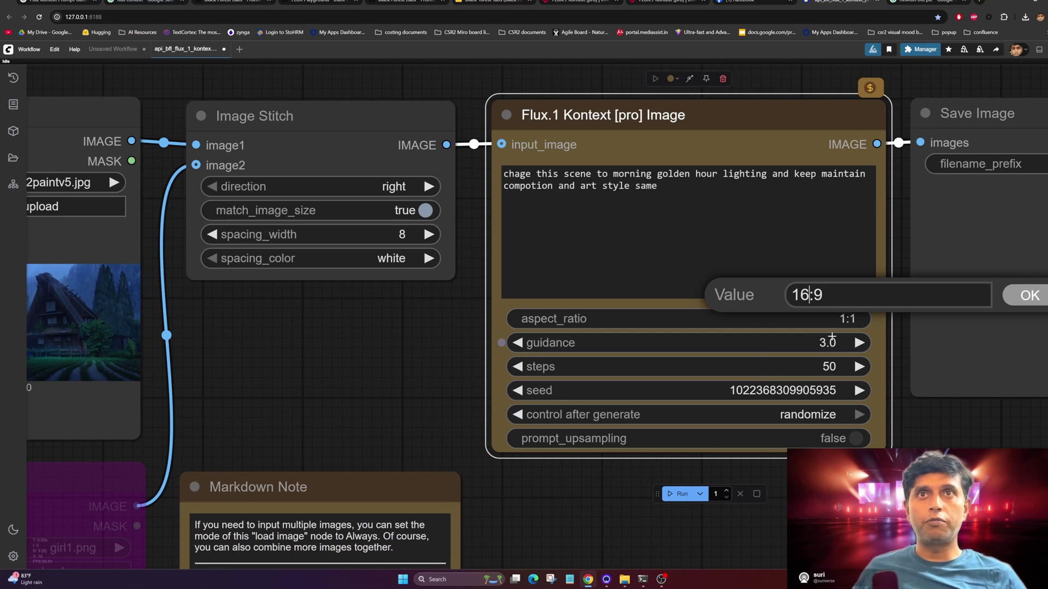
key(Left)
key(Left)
key(BackSpace)
key(BackSpace)
text(20)
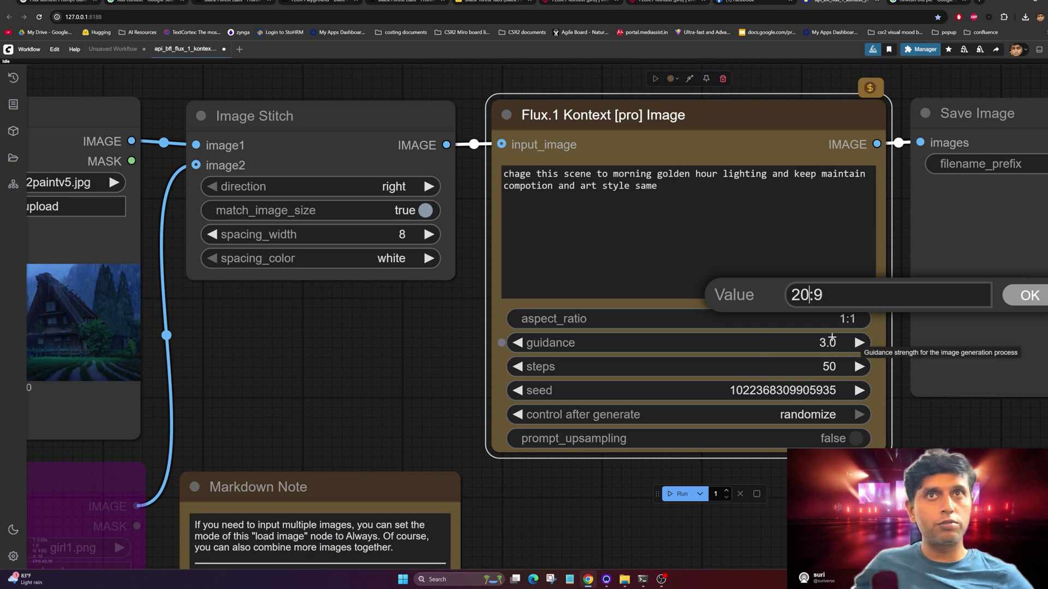
drag(342, 327, 334, 298)
click(1006, 297)
Run the workflow and inspect the generated image in the Save Image node.
drag(830, 430, 791, 427)
click(683, 494)
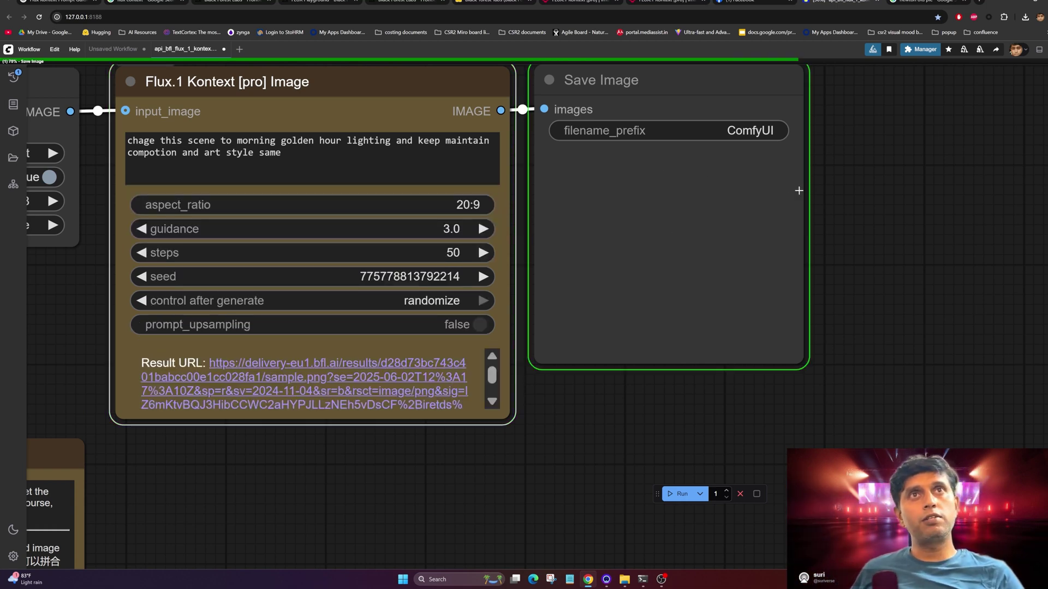
scroll(686, 297, up, 8)
scroll(686, 297, down, 6)
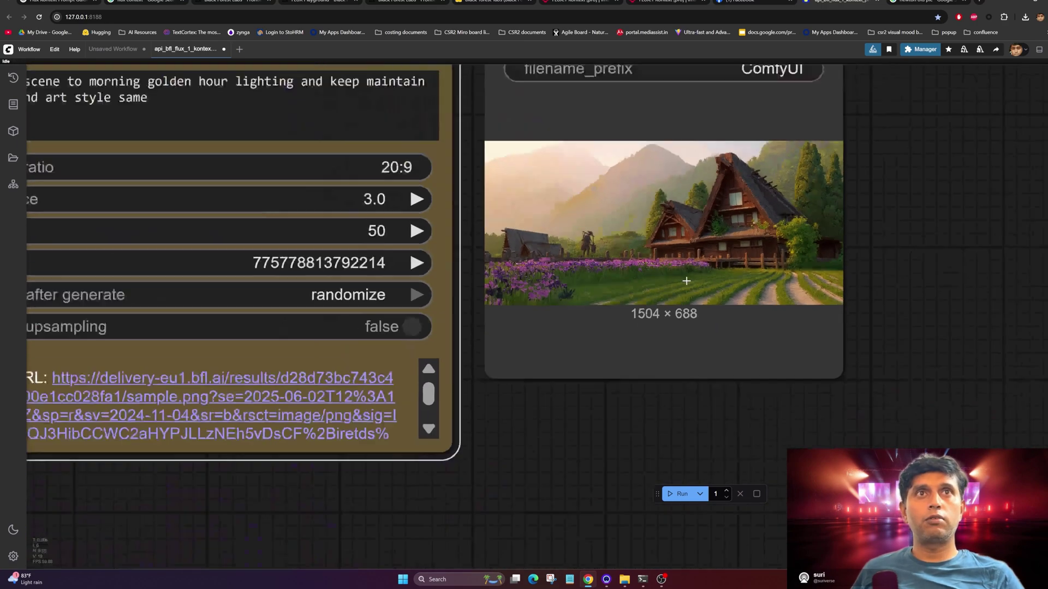
drag(691, 299, 806, 304)
Move the upper Load Image node directly below the generated picture in Save Image and compare the source with the result.
scroll(806, 305, down, 5)
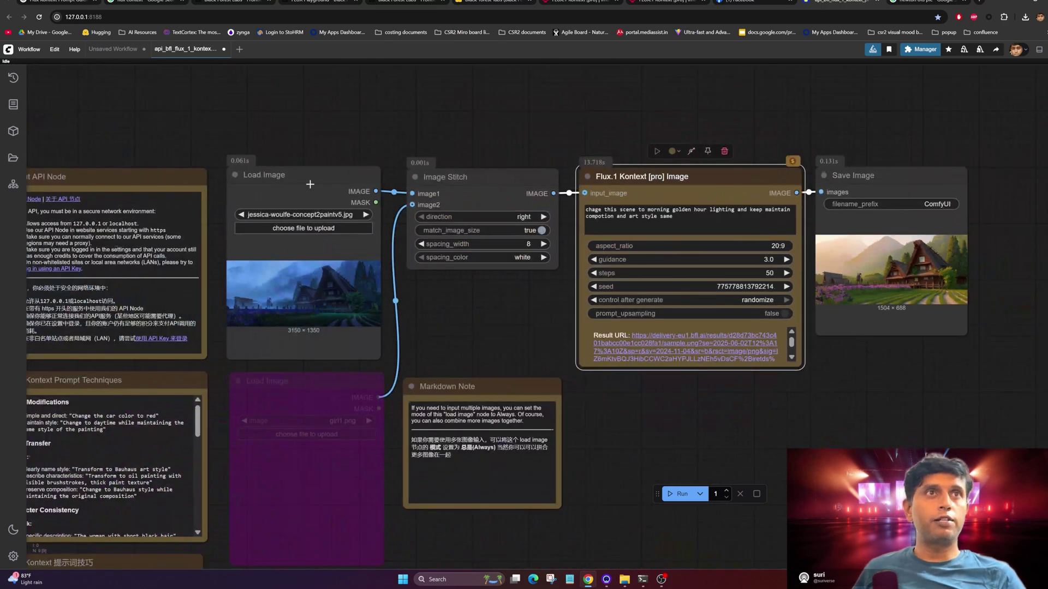
click(320, 191)
drag(321, 191, 917, 341)
scroll(873, 371, up, 10)
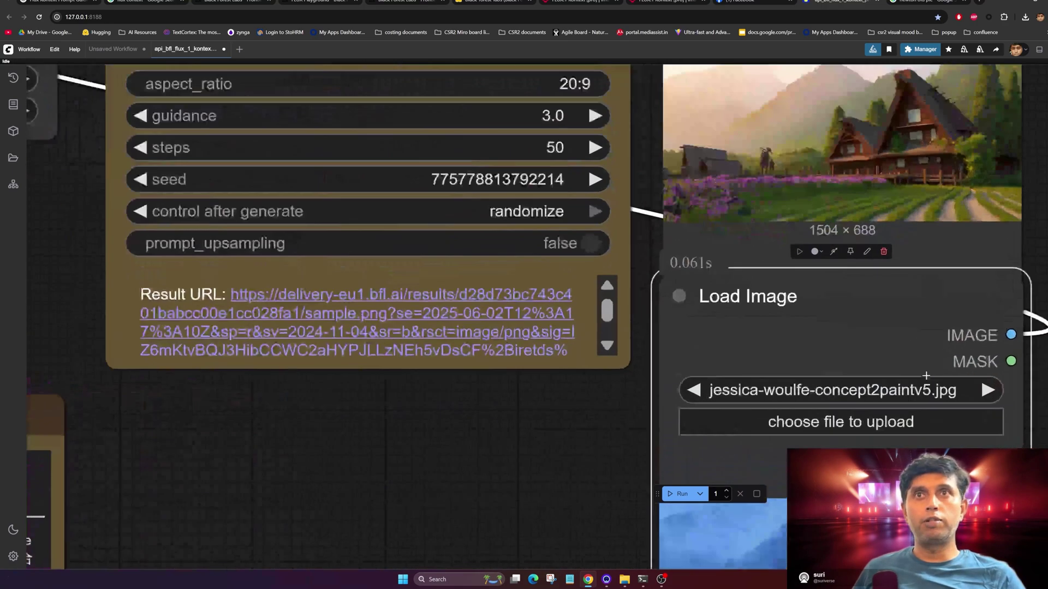
scroll(826, 382, up, 10)
scroll(742, 405, up, 2)
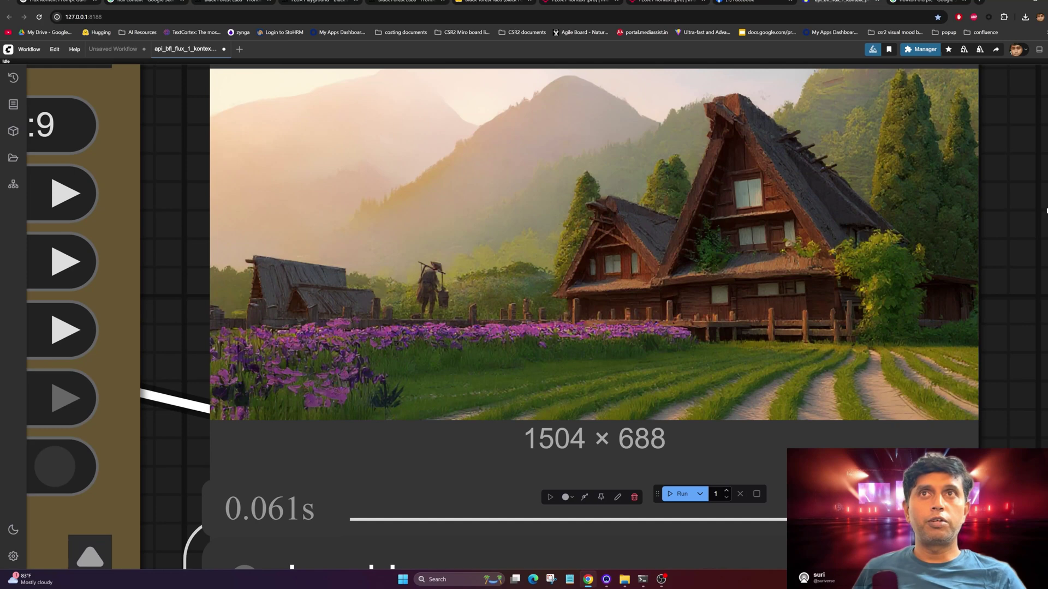
scroll(923, 192, down, 3)
scroll(772, 489, down, 5)
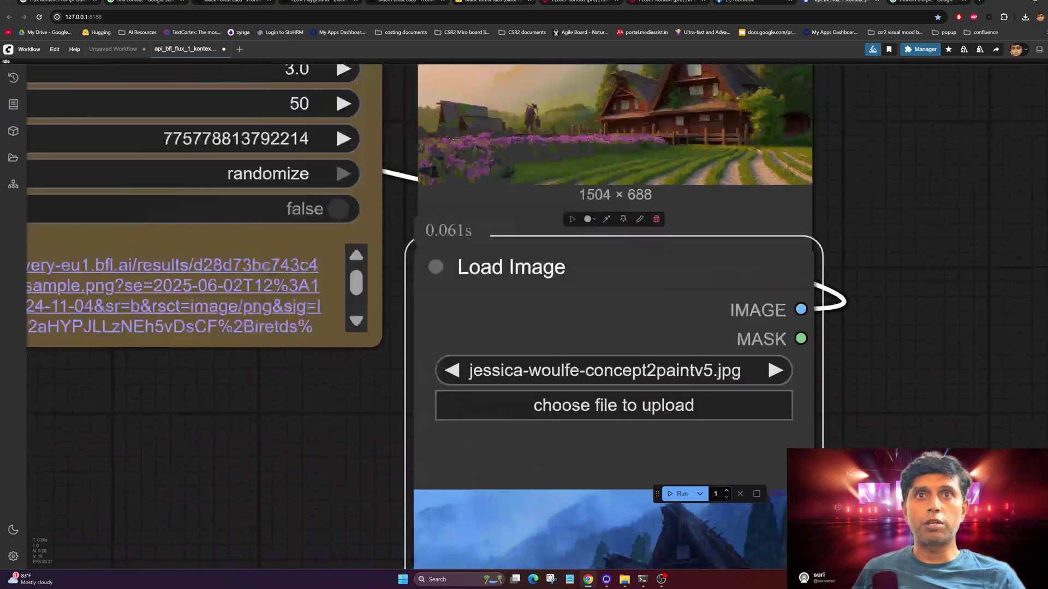
scroll(805, 352, down, 3)
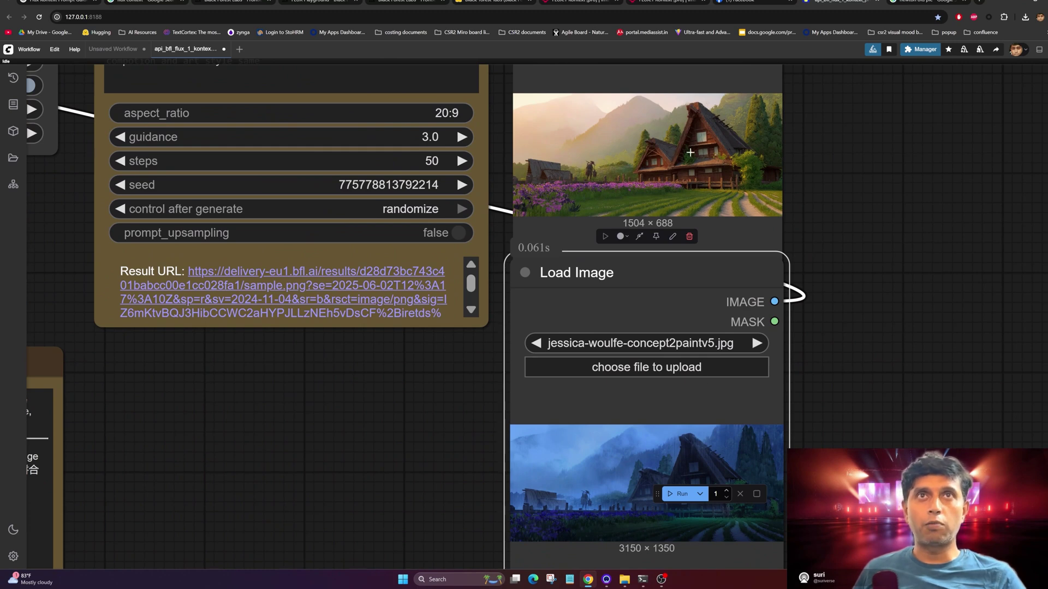
drag(818, 163, 911, 255)
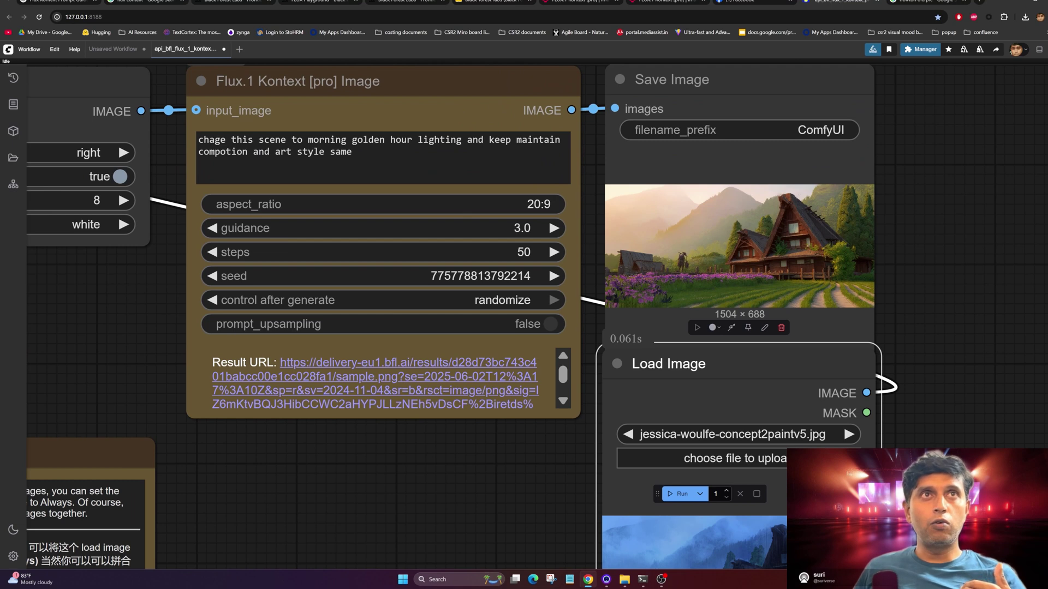
Replace "morning golden hour" in the prompt with "heavy rain and flooding water and purple and yellow and godray" and run the workflow.
click(407, 140)
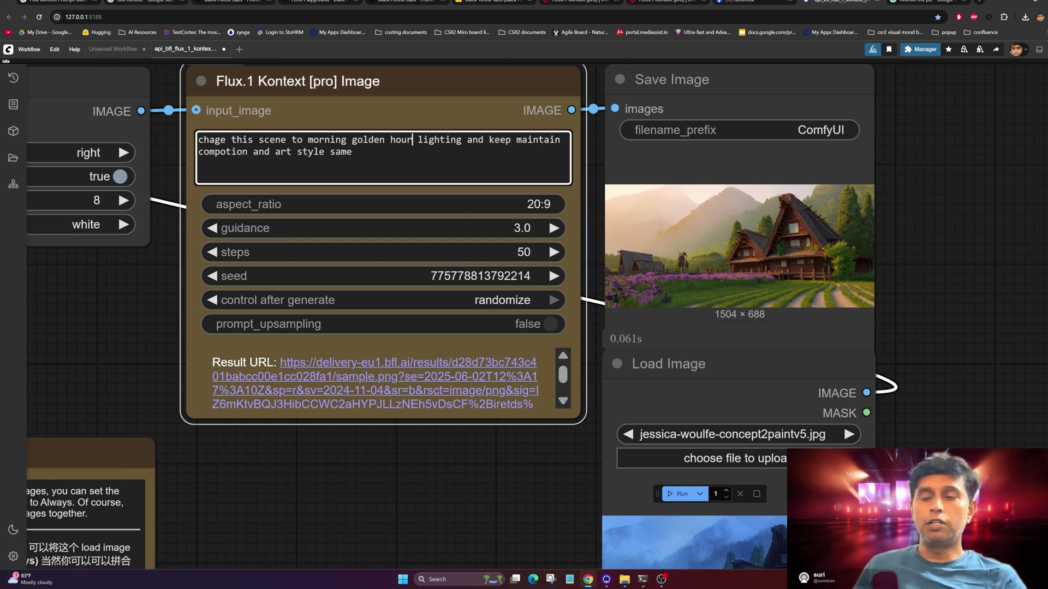
key(BackSpace)
key(BackSpace)
key(BackSpace)
key(BackSpace)
key(BackSpace)
key(BackSpace)
key(BackSpace)
key(BackSpace)
key(BackSpace)
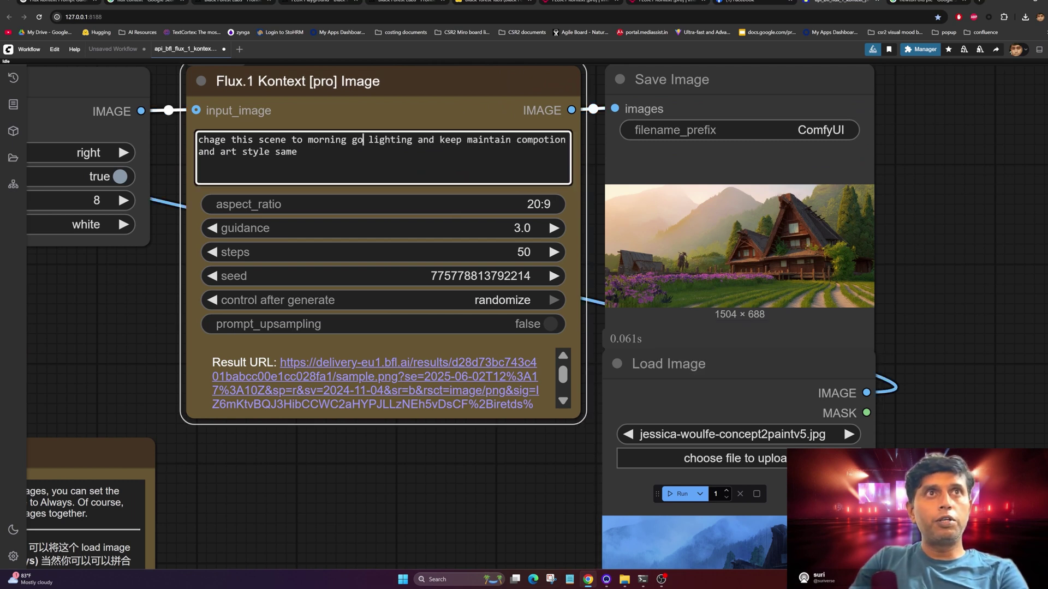
key(BackSpace)
key(BackSpace)
key(BackSpace)
key(BackSpace)
key(BackSpace)
key(BackSpace)
key(BackSpace)
key(BackSpace)
key(BackSpace)
key(BackSpace)
text(heavy rain and flowing water and purple and yellow and godray)
click(682, 494)
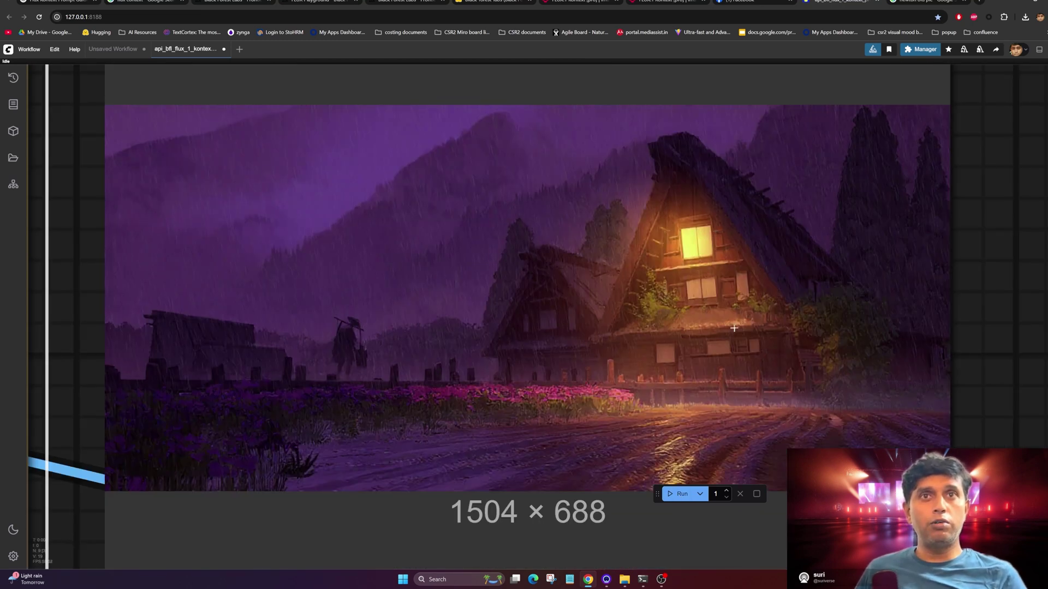
Examine the lighting, rain and composition of the newly generated farmhouse image against the original painting and the prompt.
scroll(733, 363, down, 5)
scroll(796, 404, down, 10)
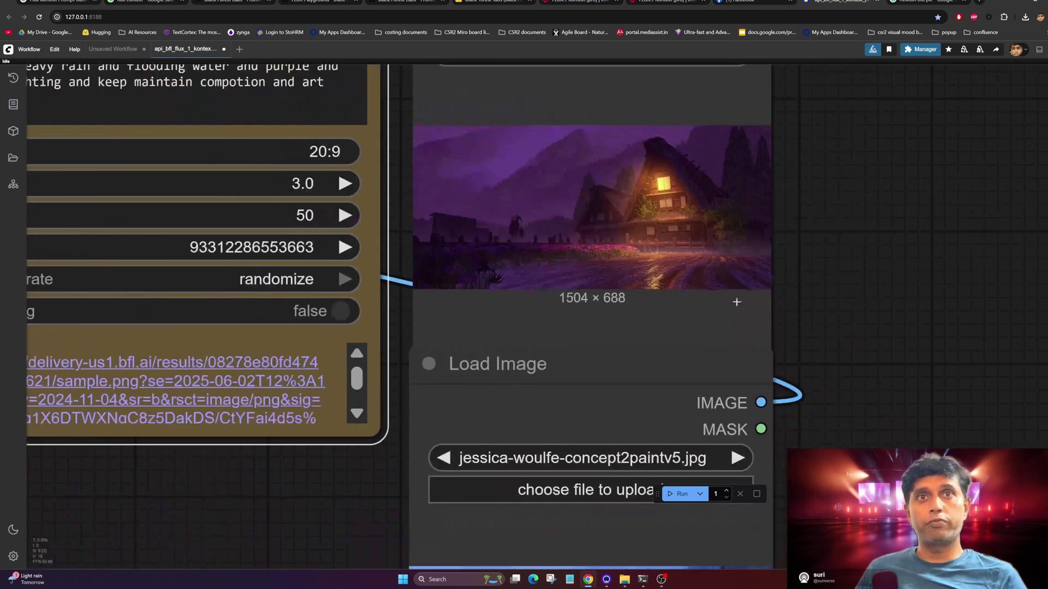
scroll(608, 331, up, 4)
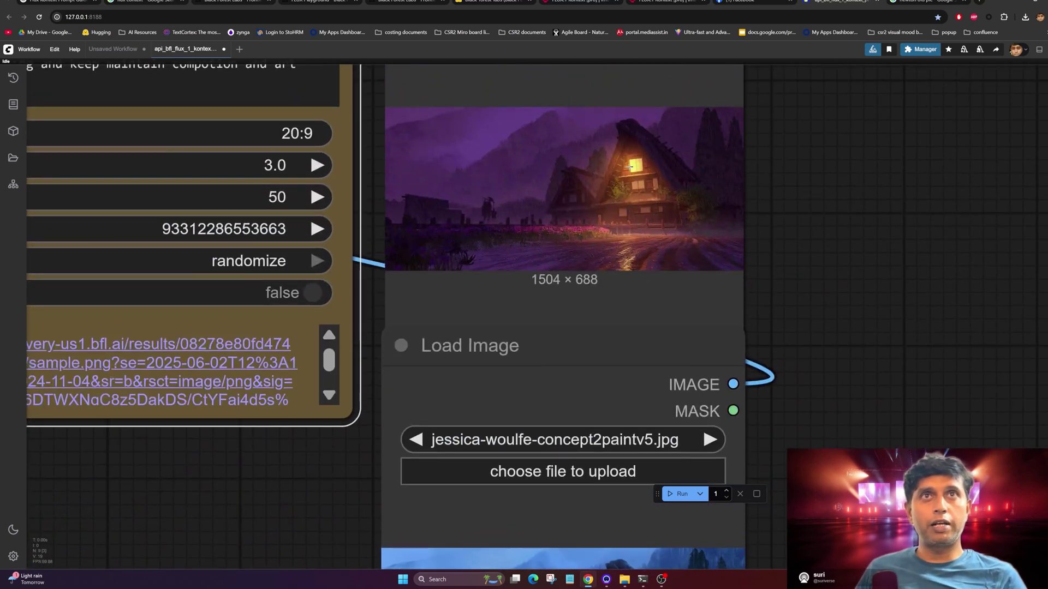
scroll(638, 204, up, 4)
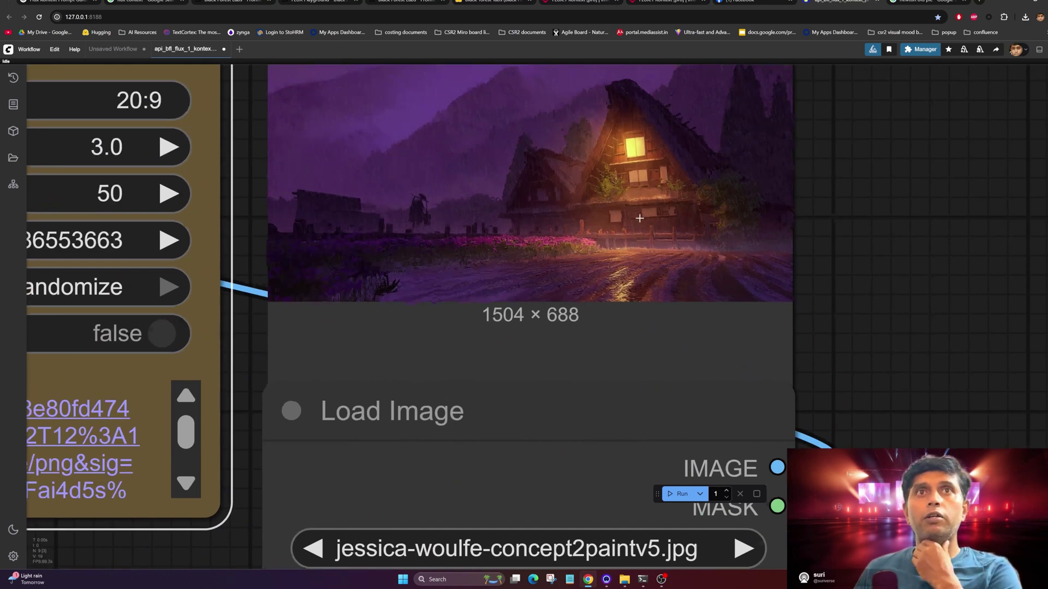
scroll(639, 216, up, 4)
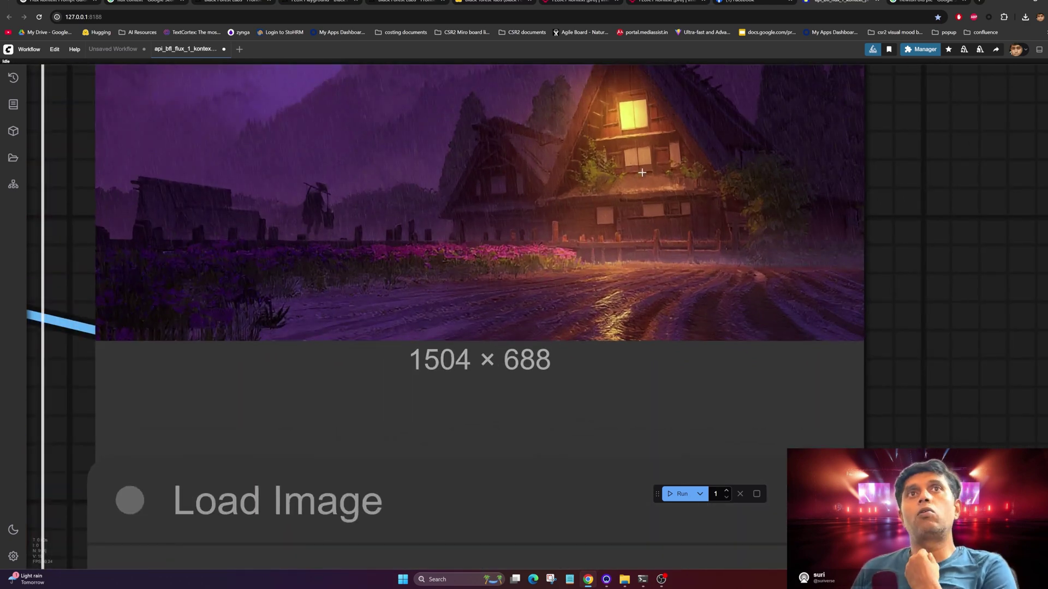
scroll(641, 174, down, 8)
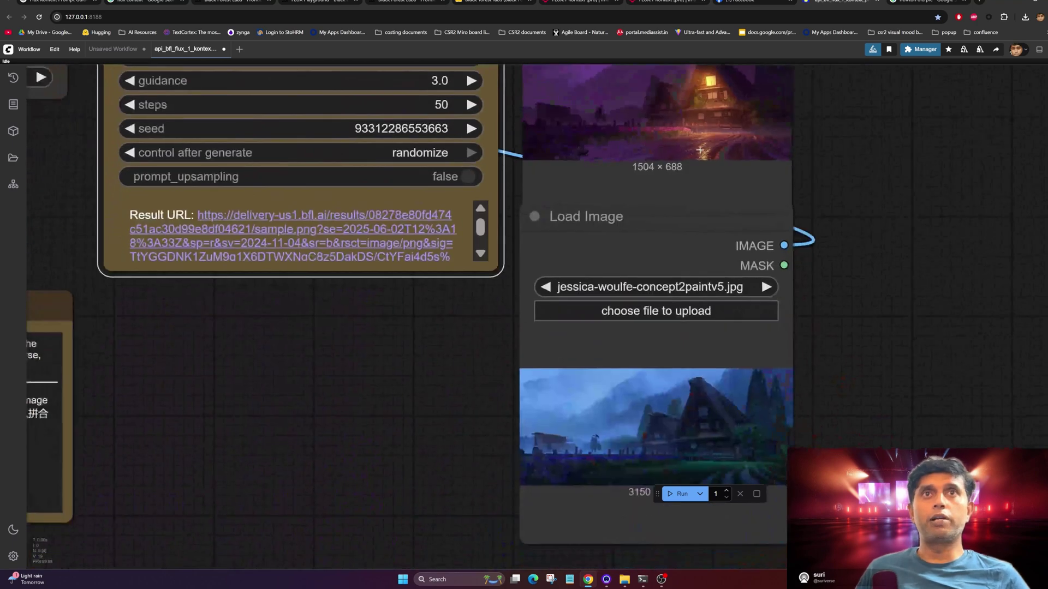
scroll(700, 150, down, 3)
scroll(691, 309, up, 6)
drag(704, 204, 720, 285)
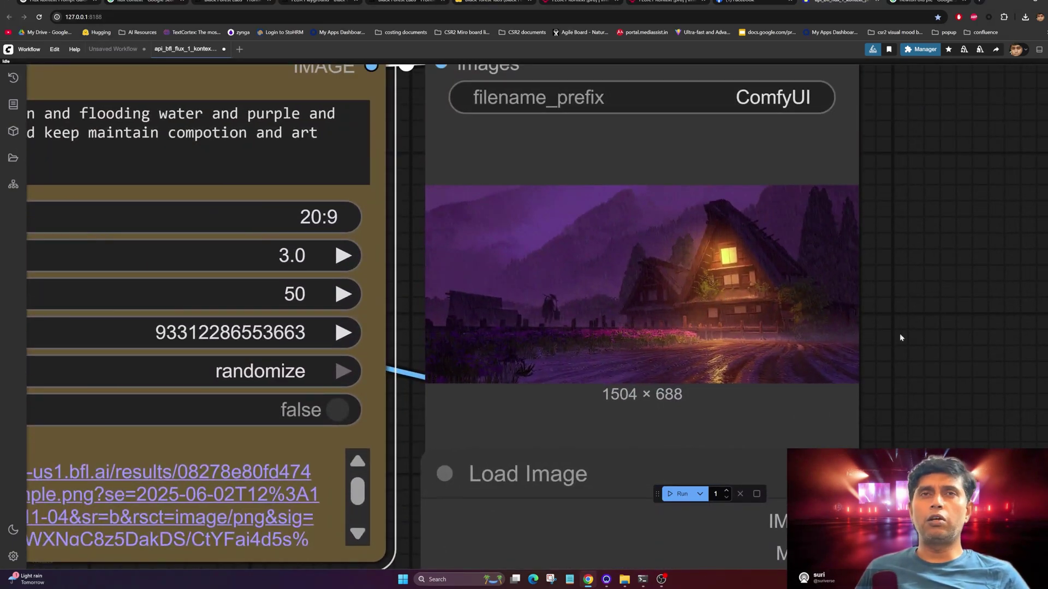
drag(539, 185, 722, 236)
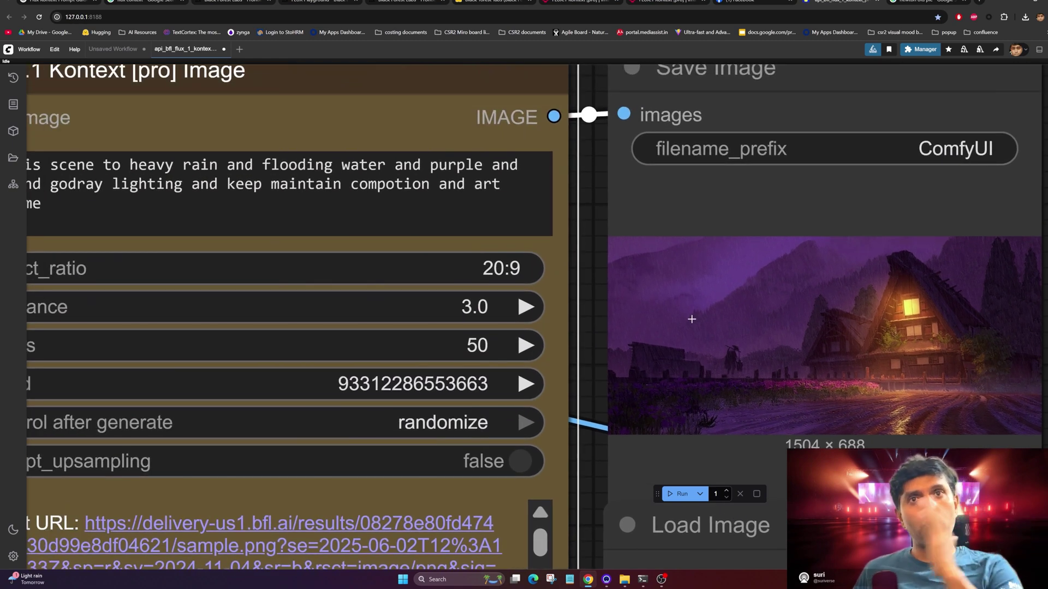
drag(749, 307, 792, 303)
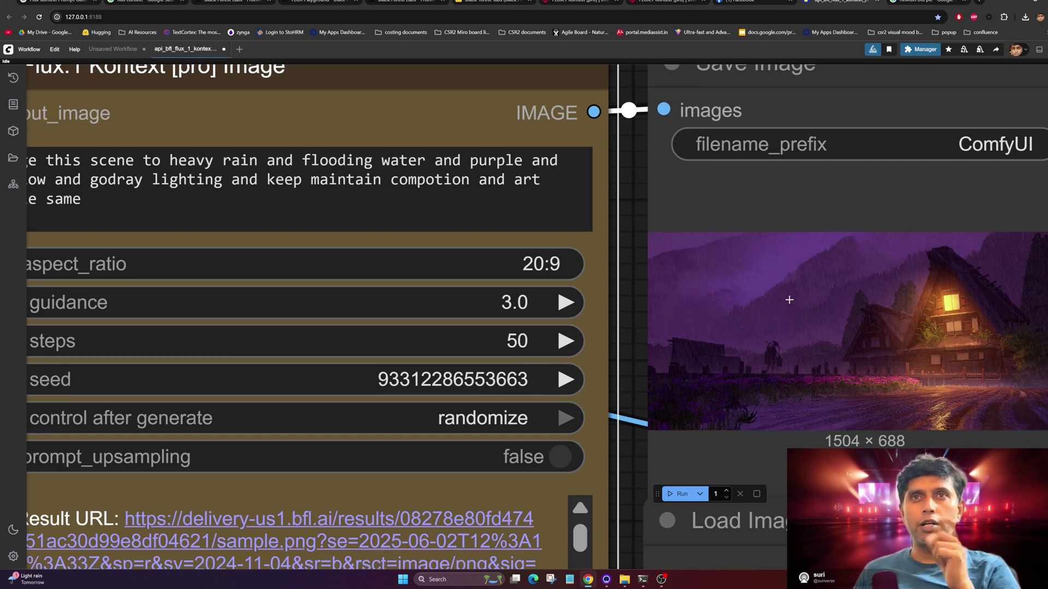
Load photo_restoration_services.jpg into the Load Image node below the generated farmhouse picture.
drag(883, 341, 749, 306)
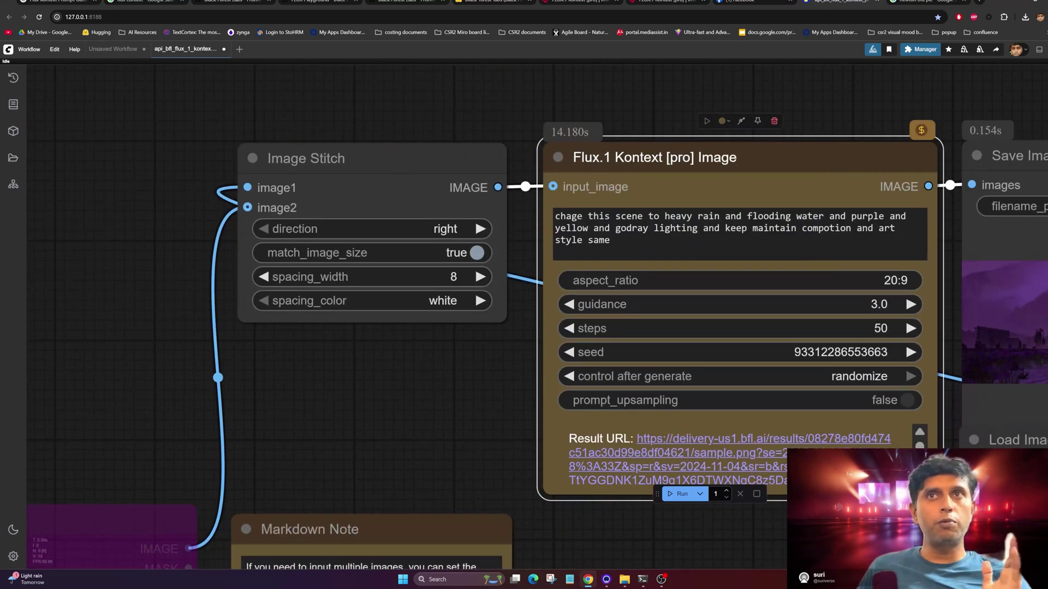
triple_click(642, 229)
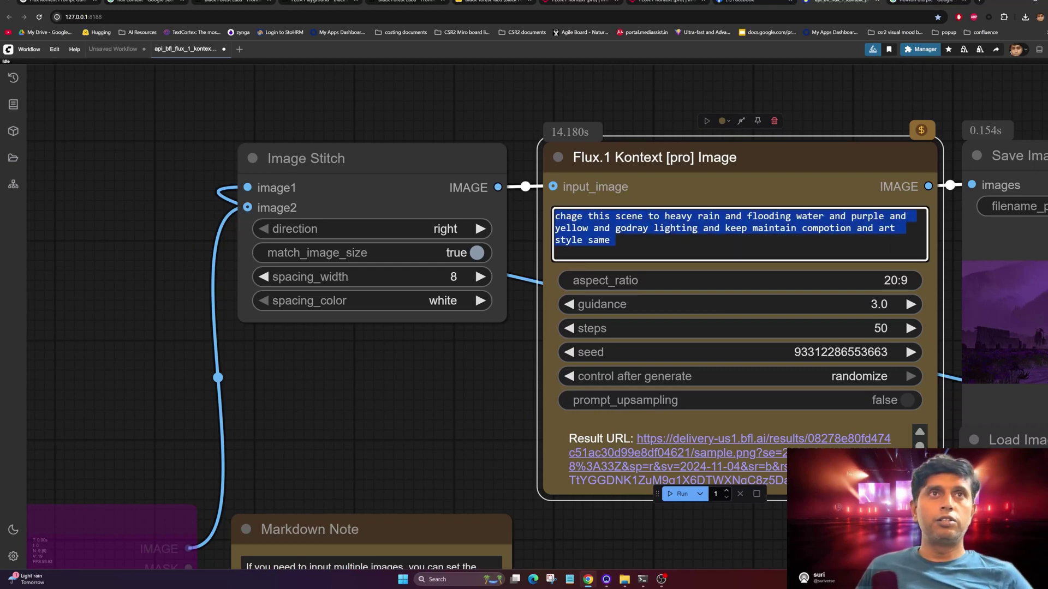
scroll(797, 354, right, 10)
scroll(797, 355, down, 6)
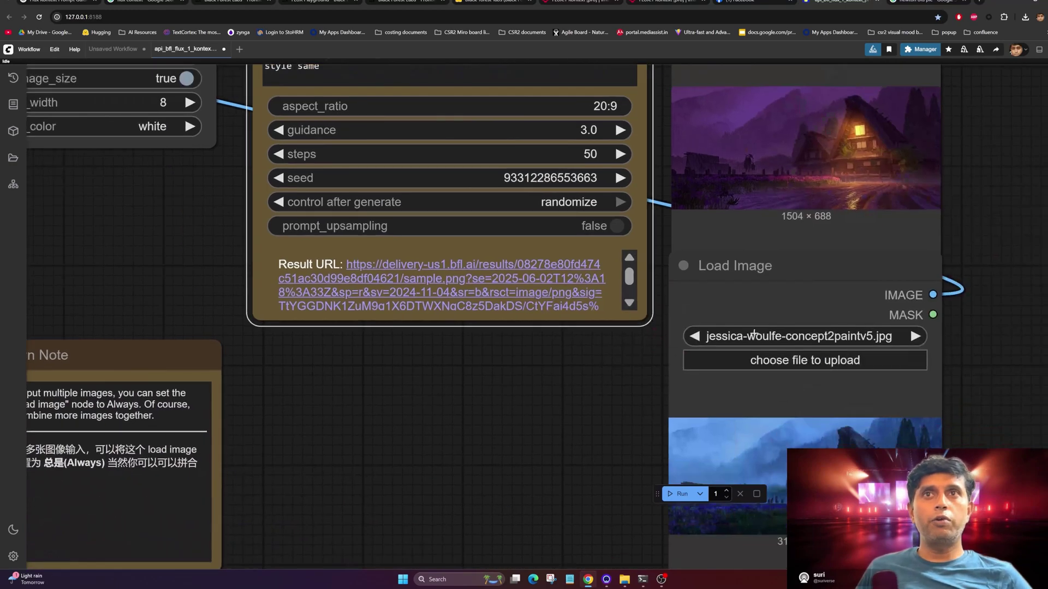
click(834, 369)
click(638, 105)
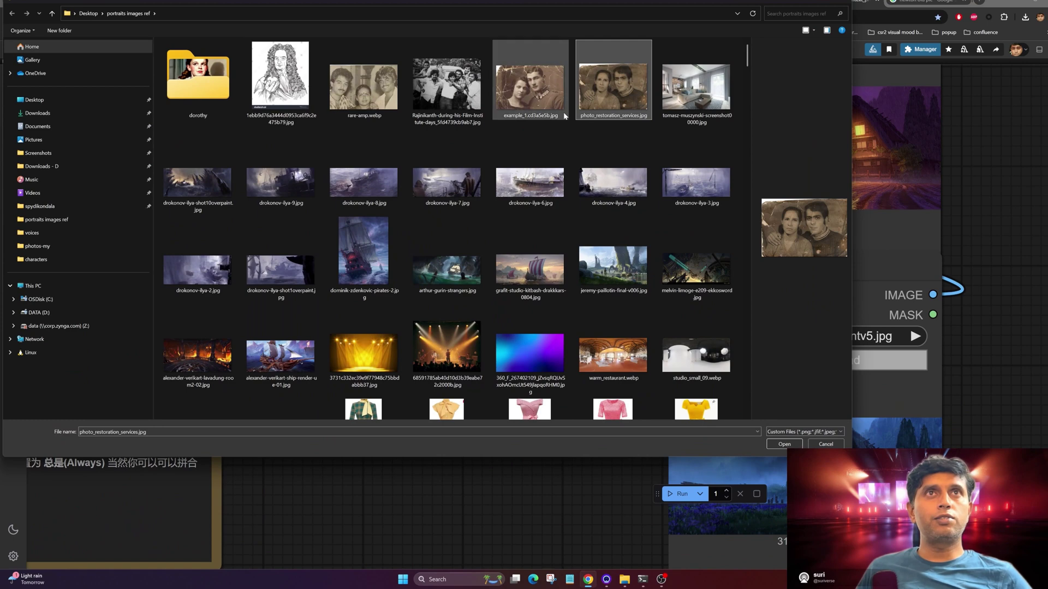
click(784, 445)
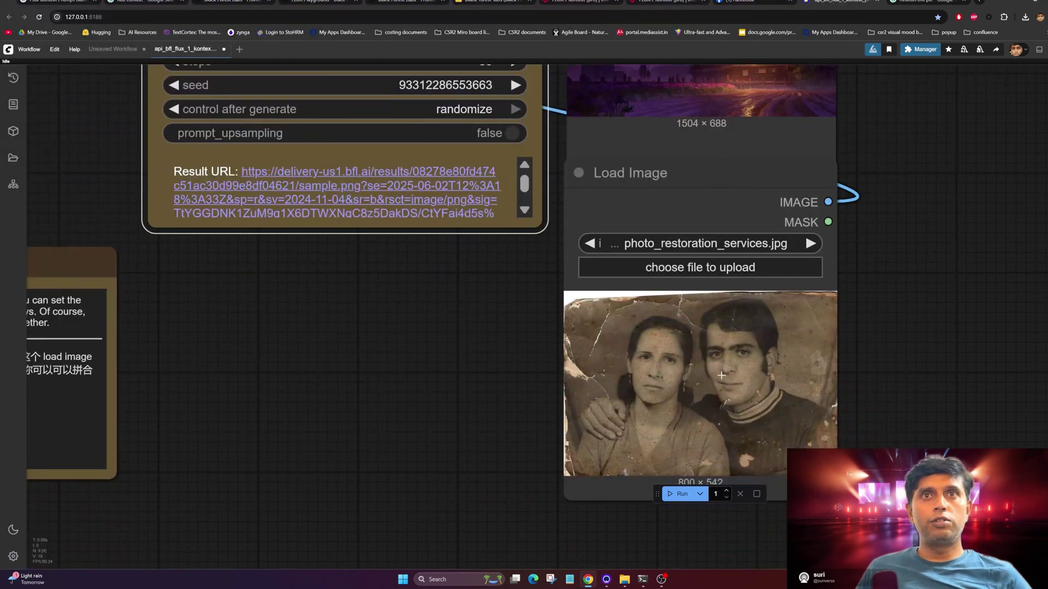
Set the aspect ratio of the Flux.1 Kontext [pro] Image node to 16:9.
scroll(721, 375, up, 6)
scroll(721, 375, left, 3)
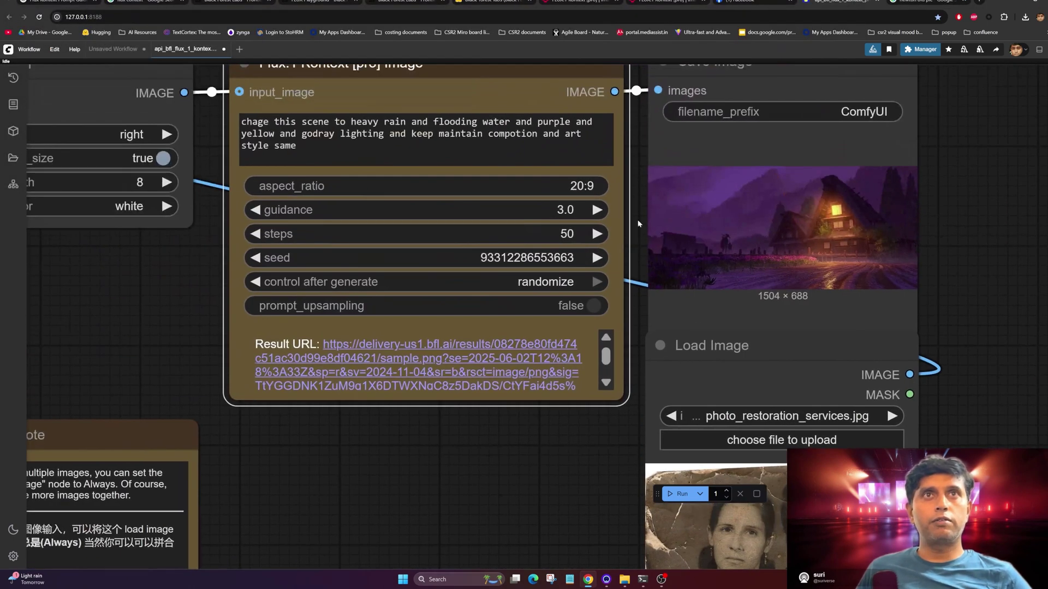
click(589, 187)
text(1)
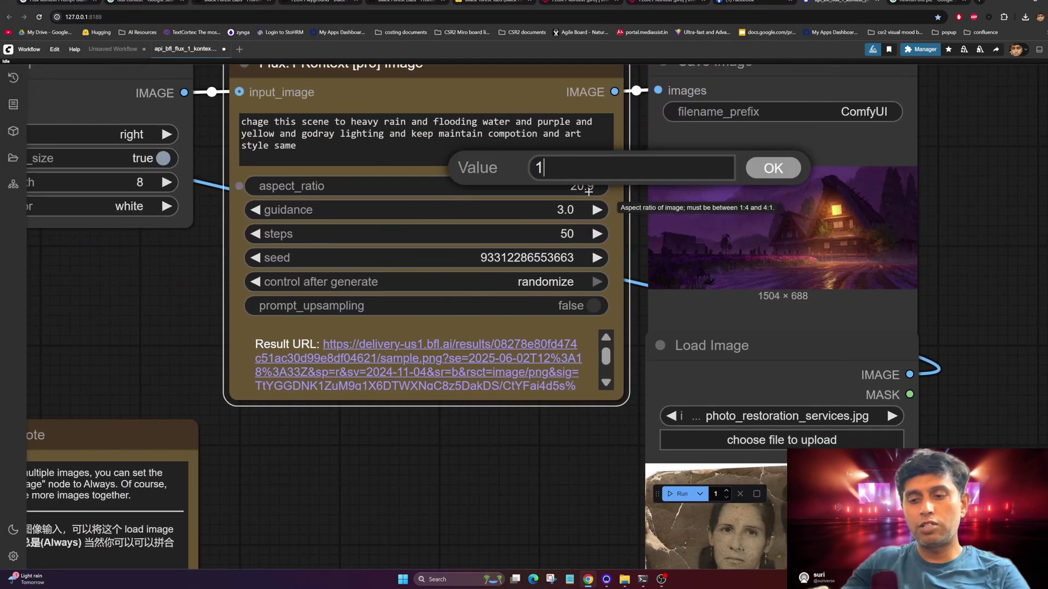
text(6:9)
key(Return)
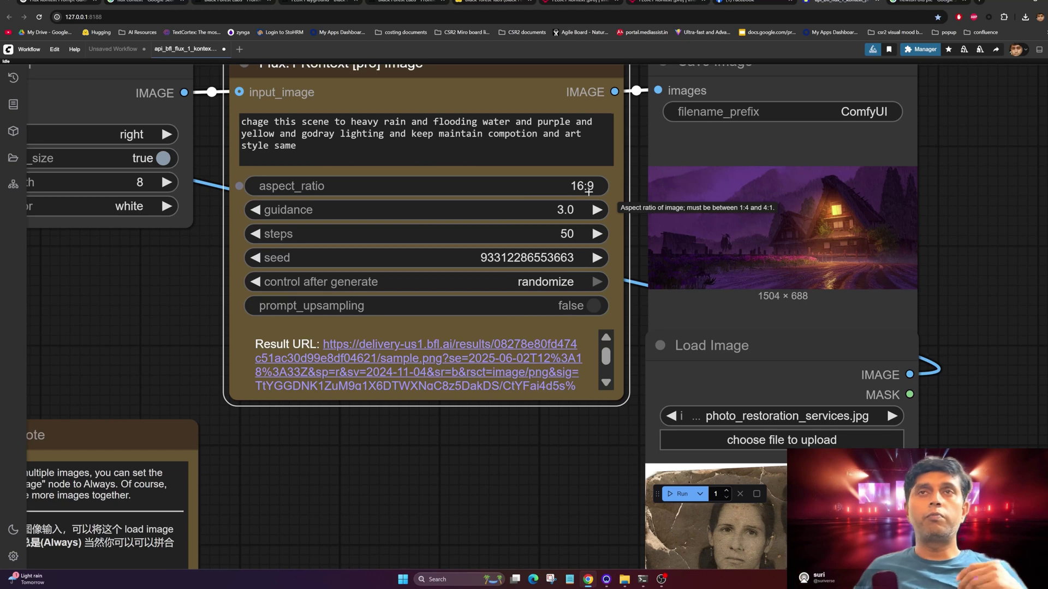
Examine the cracks, stains and surface texture of the old couple photograph in the Load Image node.
scroll(803, 213, up, 2)
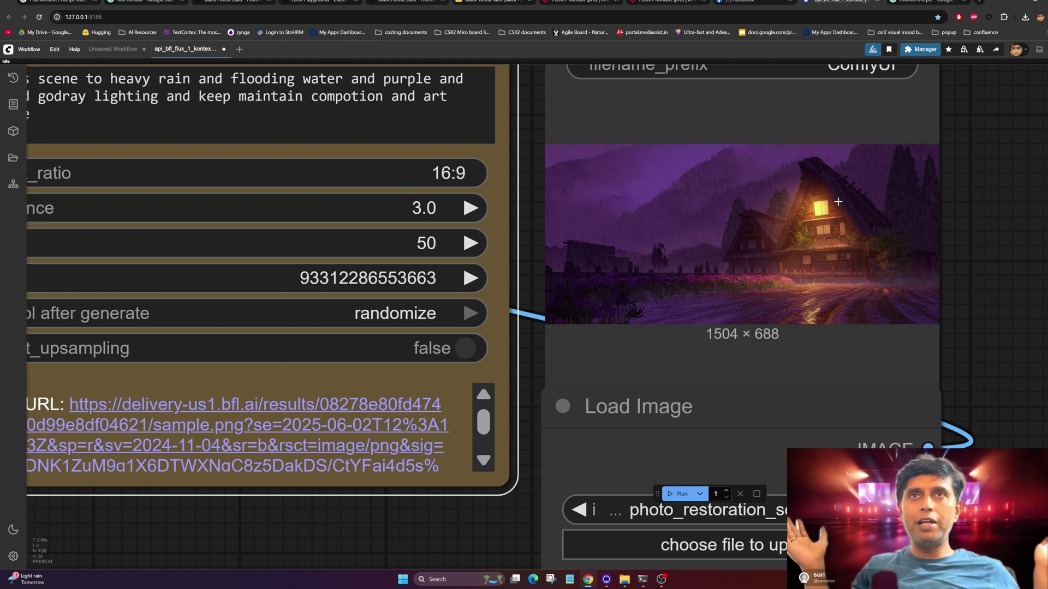
scroll(493, 493, down, 6)
scroll(895, 367, up, 5)
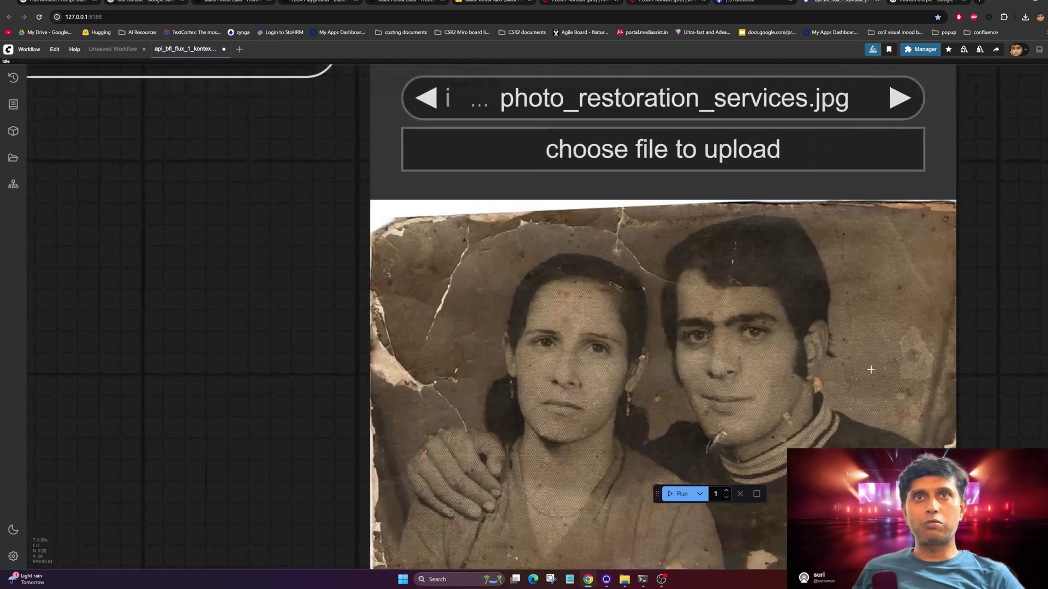
scroll(788, 360, down, 3)
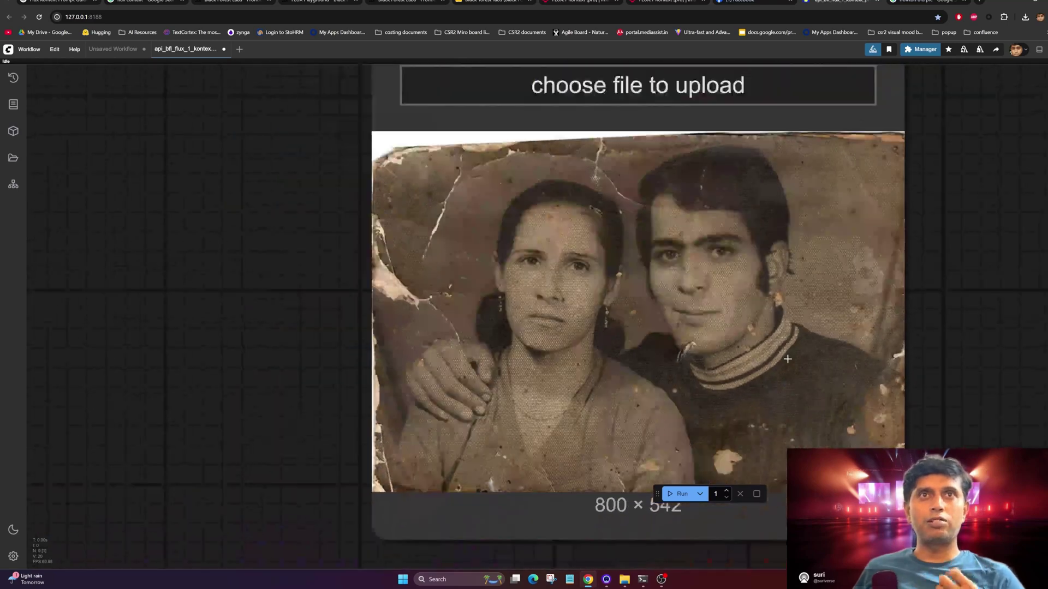
drag(788, 359, 821, 371)
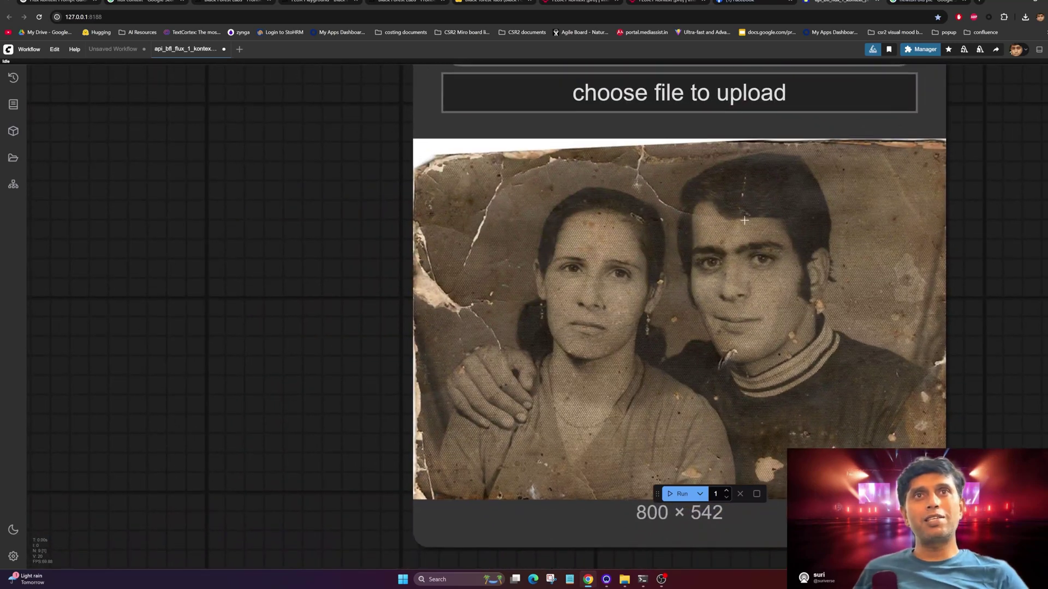
scroll(664, 357, down, 4)
scroll(710, 382, up, 10)
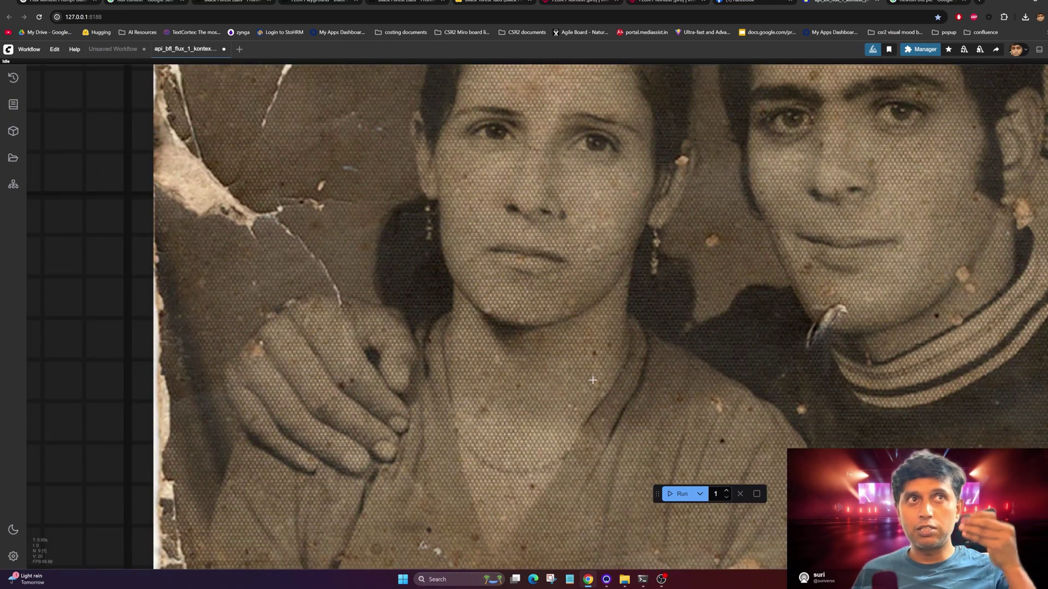
scroll(592, 380, down, 18)
scroll(499, 354, up, 7)
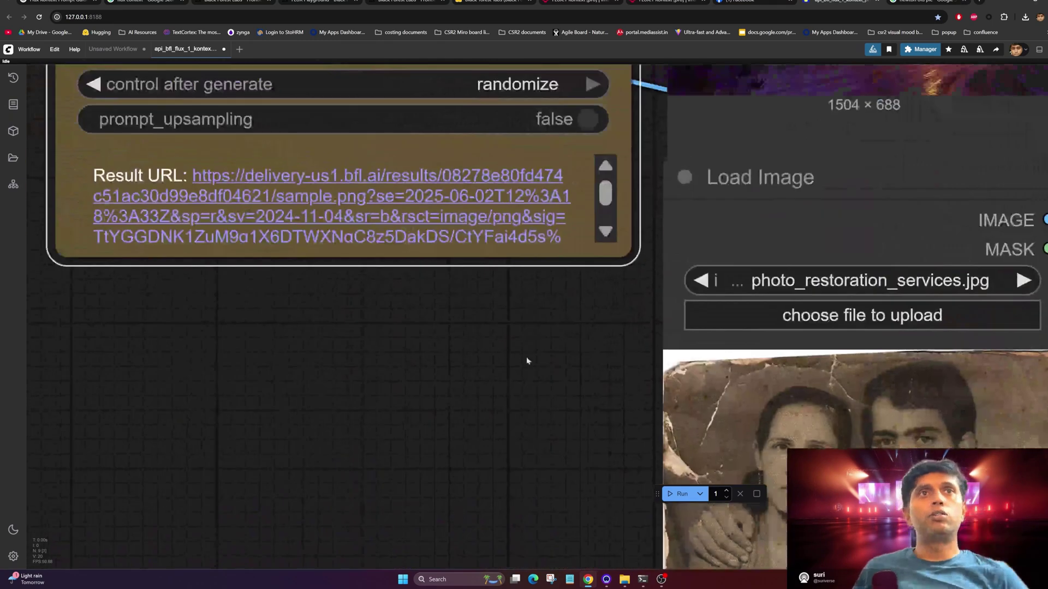
Replace the Flux.1 Kontext prompt with "transform this to clean high quality photograph with strong blue and yellow lighting studiosetup".
drag(497, 354, 604, 456)
drag(382, 451, 608, 492)
scroll(608, 492, down, 1)
click(688, 143)
key(ctrl+a)
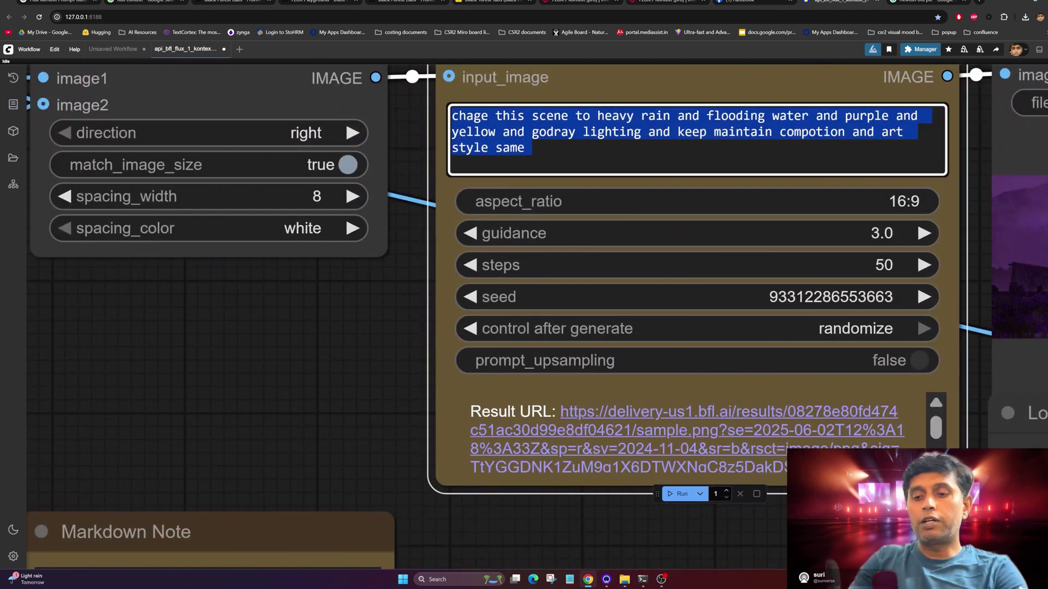
text(tra)
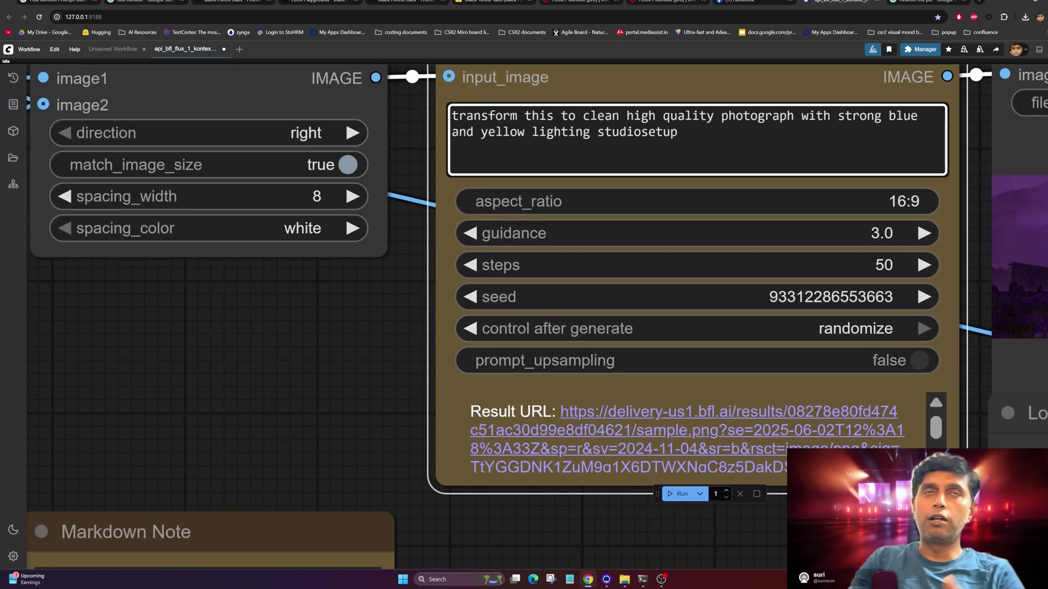
Run the workflow and view the damaged source photo while the image generates.
drag(821, 525, 710, 453)
scroll(710, 453, down, 3)
drag(801, 478, 612, 353)
key(ctrl+Return)
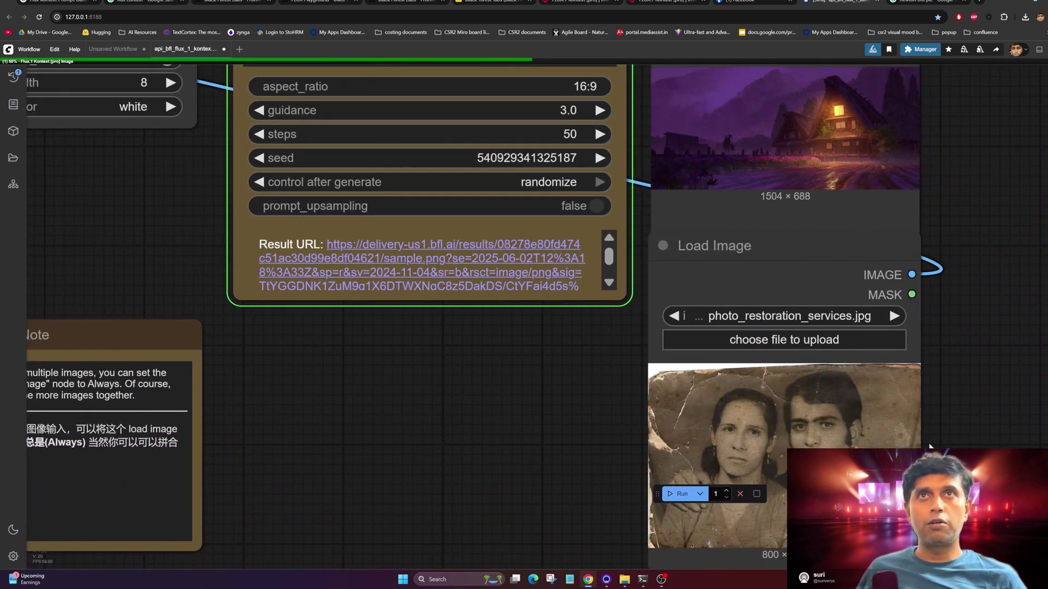
scroll(819, 437, up, 5)
drag(853, 408, 737, 274)
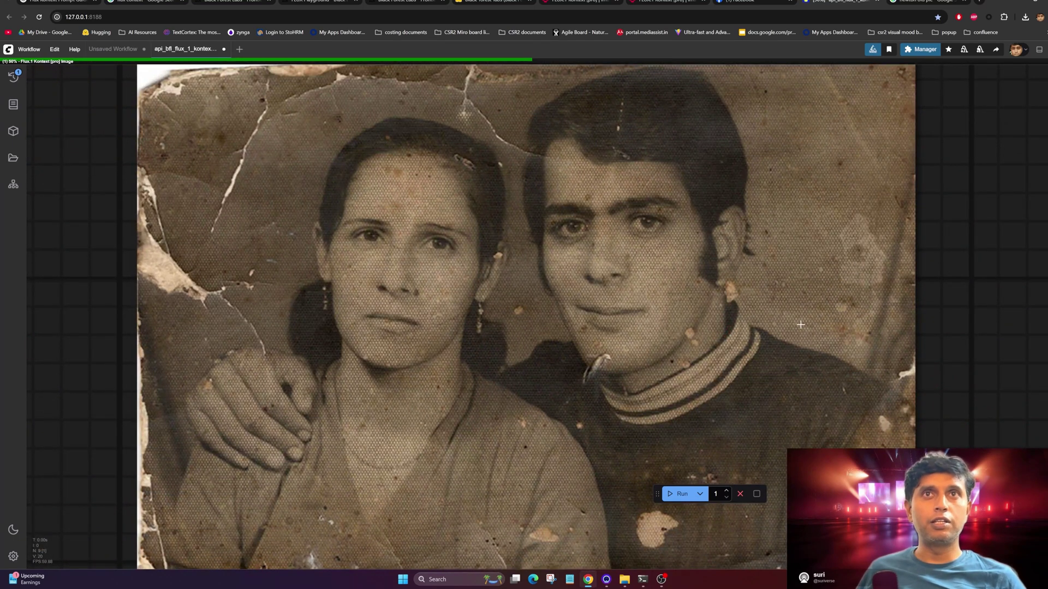
scroll(800, 324, down, 2)
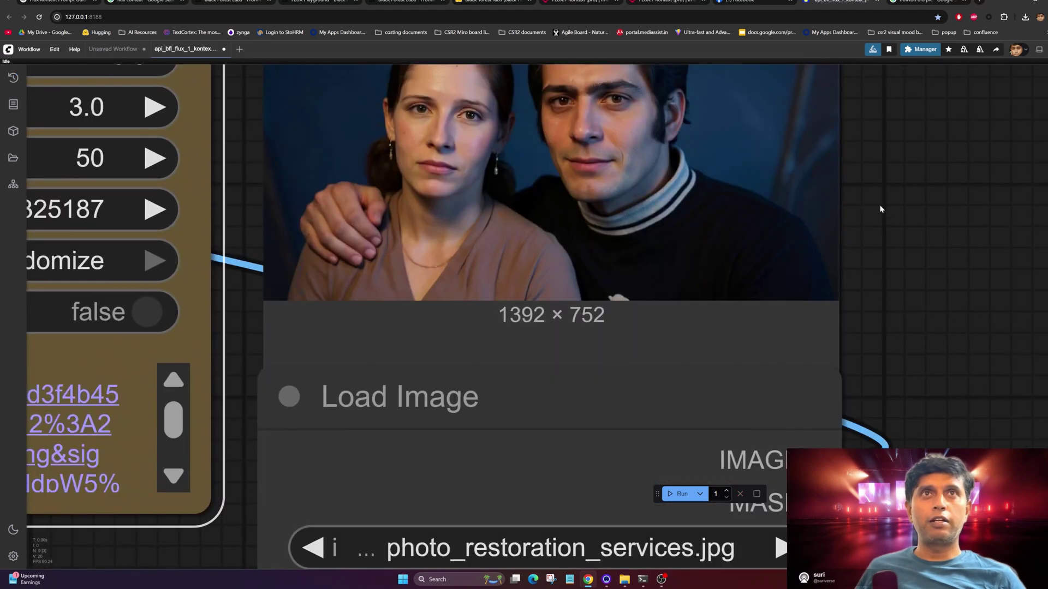
Place the Save Image node directly to the right of the Load Image node so both portraits sit side by side.
drag(882, 208, 906, 371)
scroll(710, 338, up, 4)
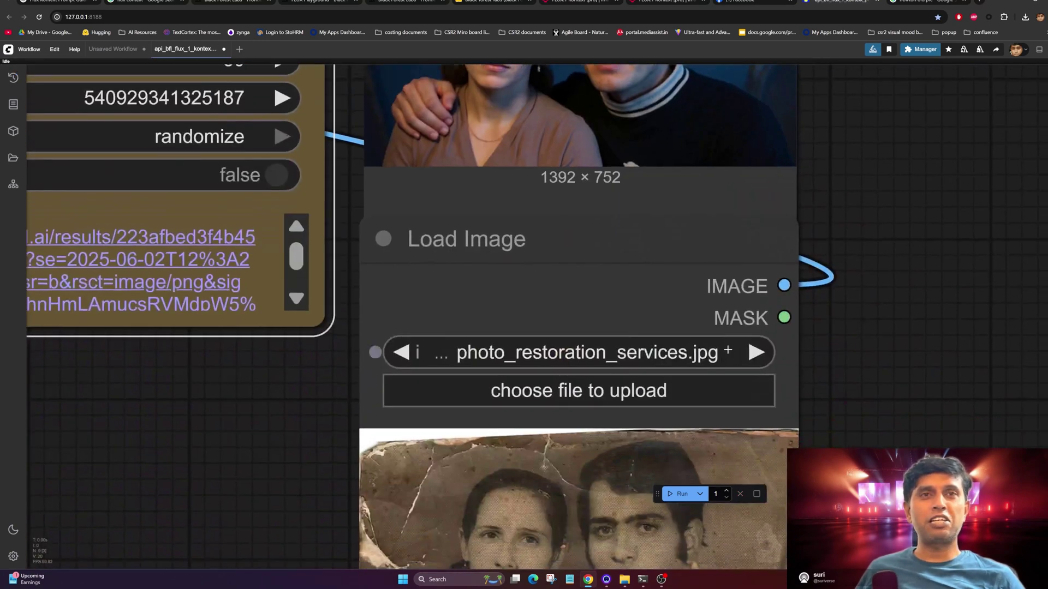
drag(727, 351, 780, 234)
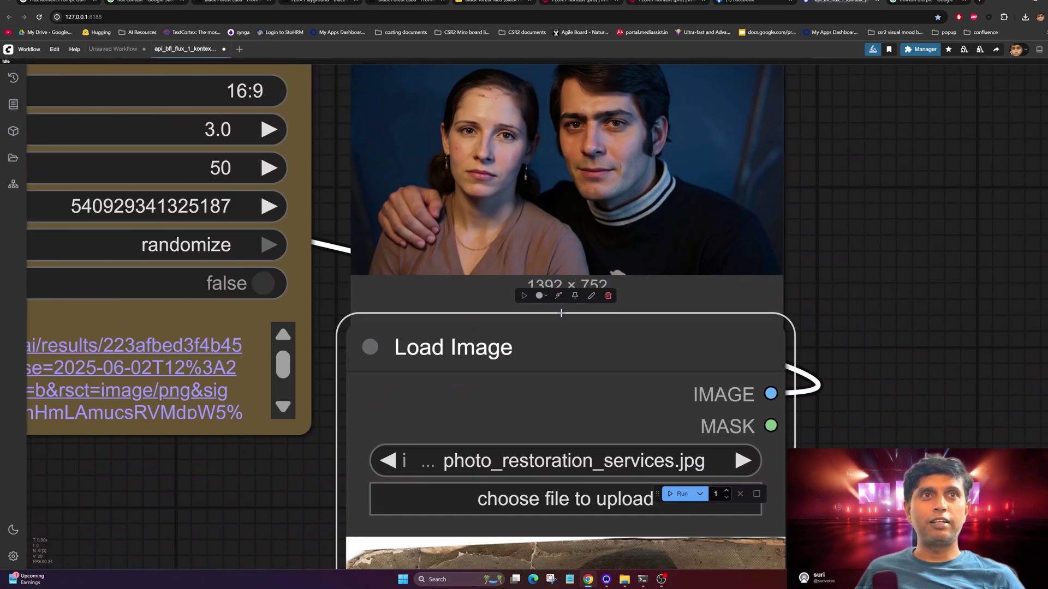
click(506, 272)
scroll(690, 338, down, 6)
drag(837, 379, 597, 341)
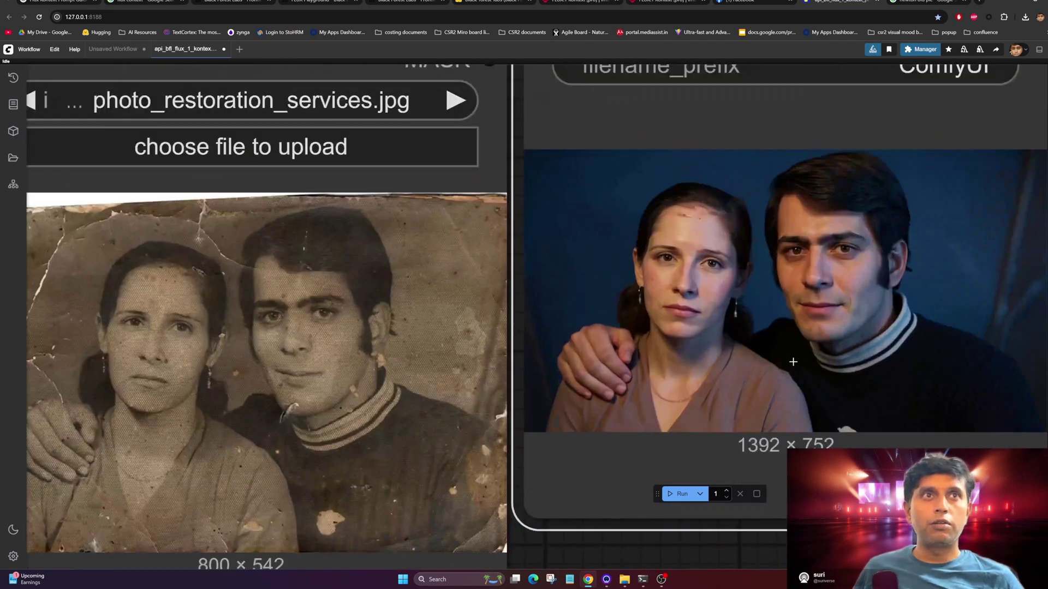
Compare the faces, forehead marks, clothing and lighting of the restored portrait with the damaged original.
scroll(616, 364, up, 2)
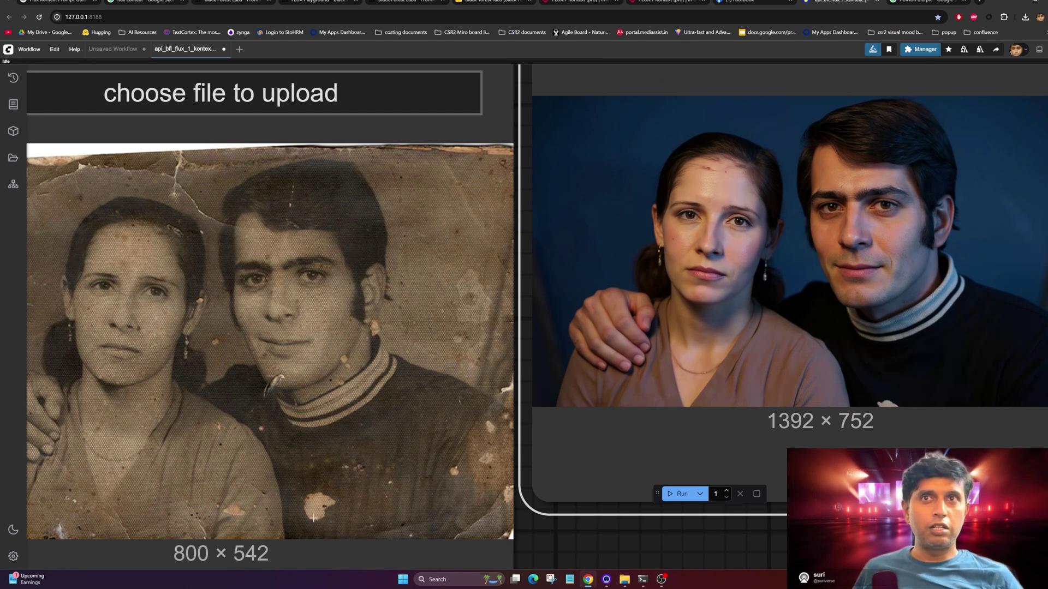
scroll(267, 454, up, 2)
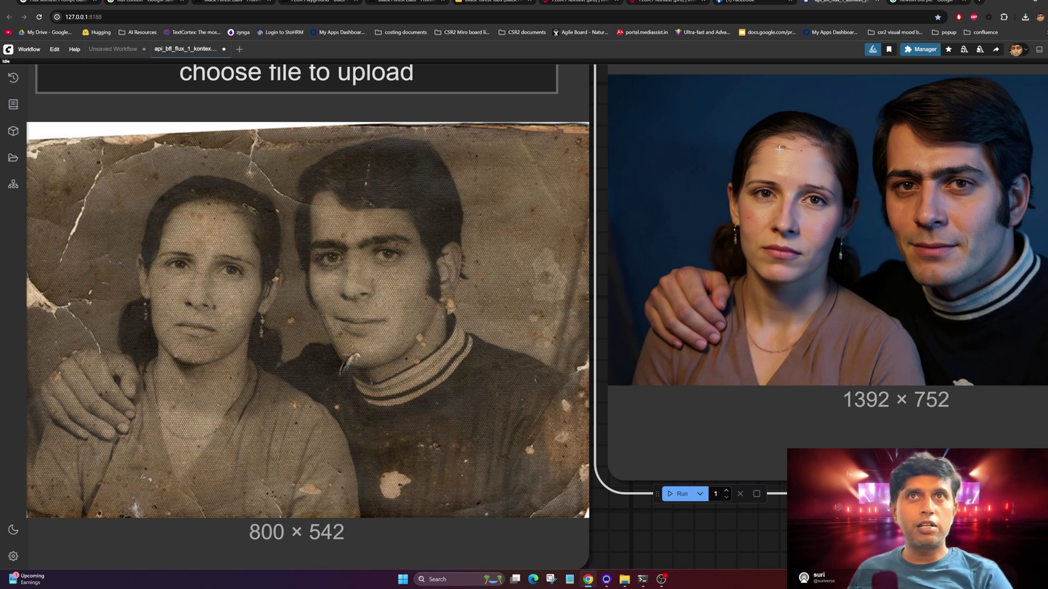
drag(970, 229, 798, 292)
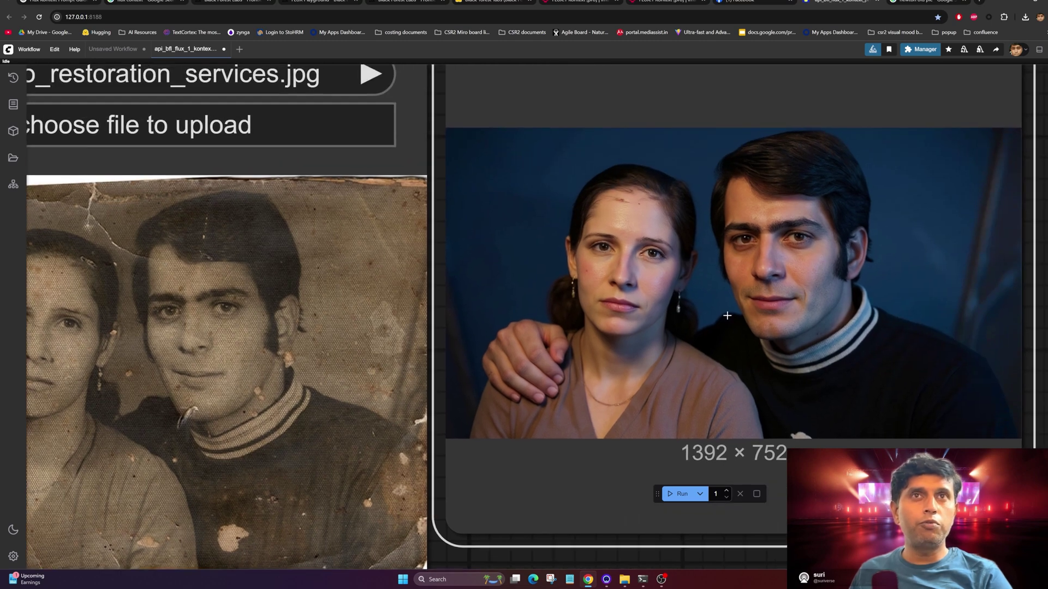
scroll(712, 314, up, 1)
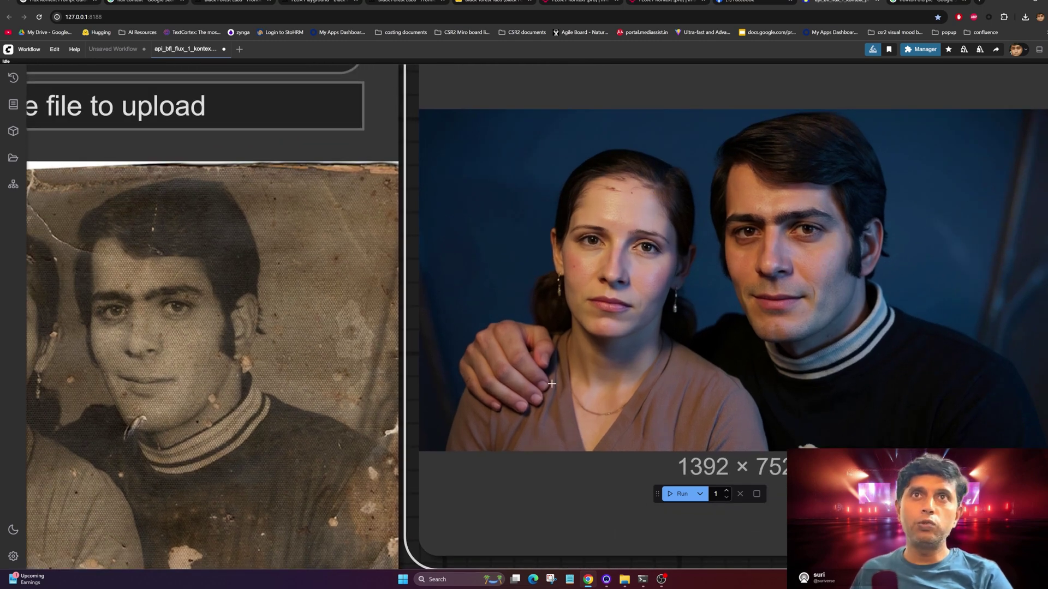
scroll(705, 384, down, 2)
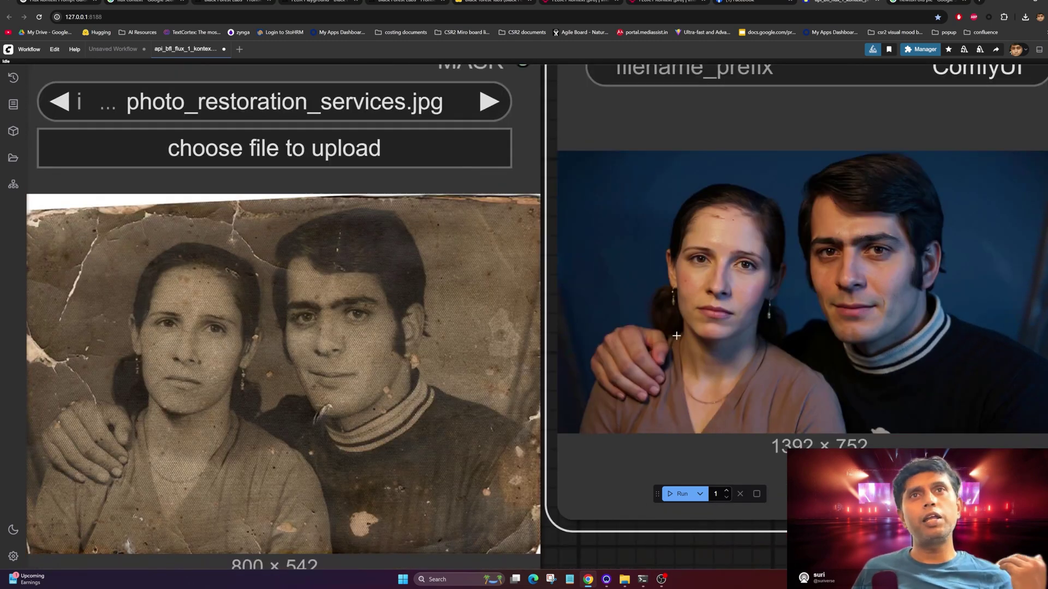
scroll(740, 240, up, 4)
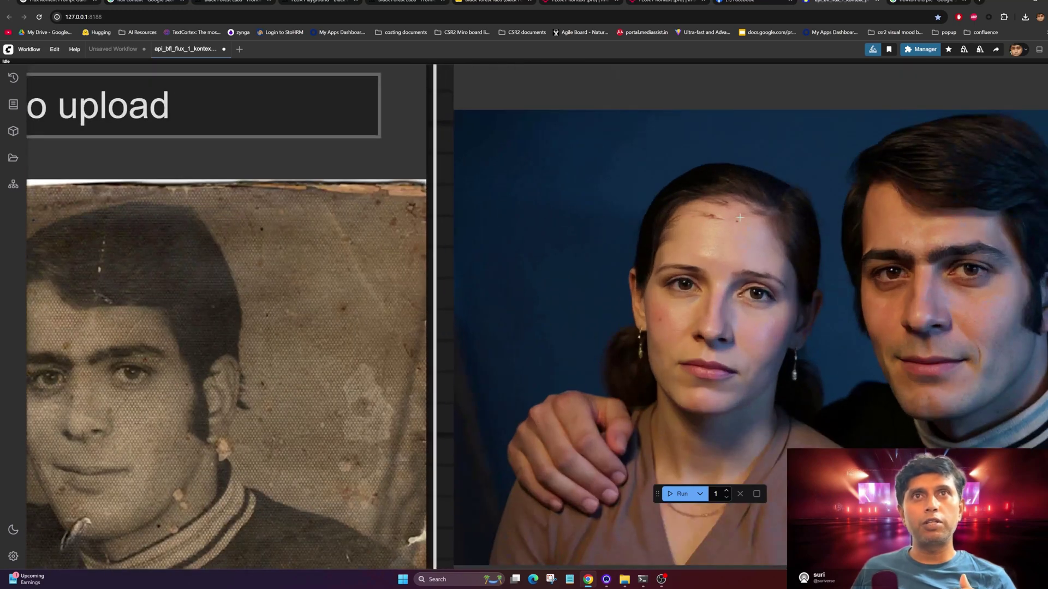
drag(723, 250, 820, 249)
scroll(923, 249, down, 1)
scroll(838, 369, down, 1)
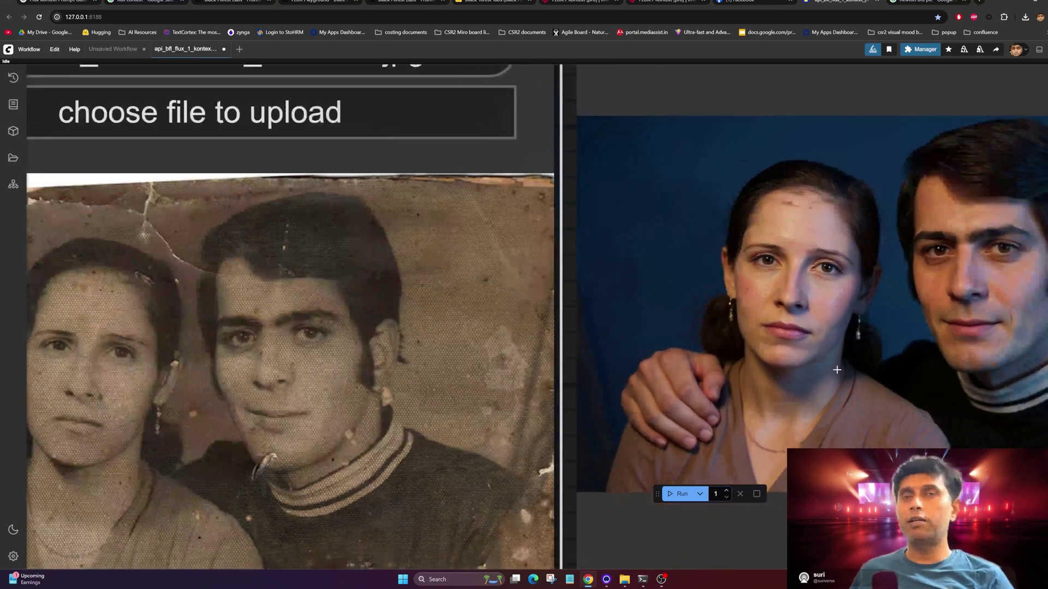
scroll(836, 370, down, 1)
drag(836, 370, 776, 355)
drag(872, 350, 705, 356)
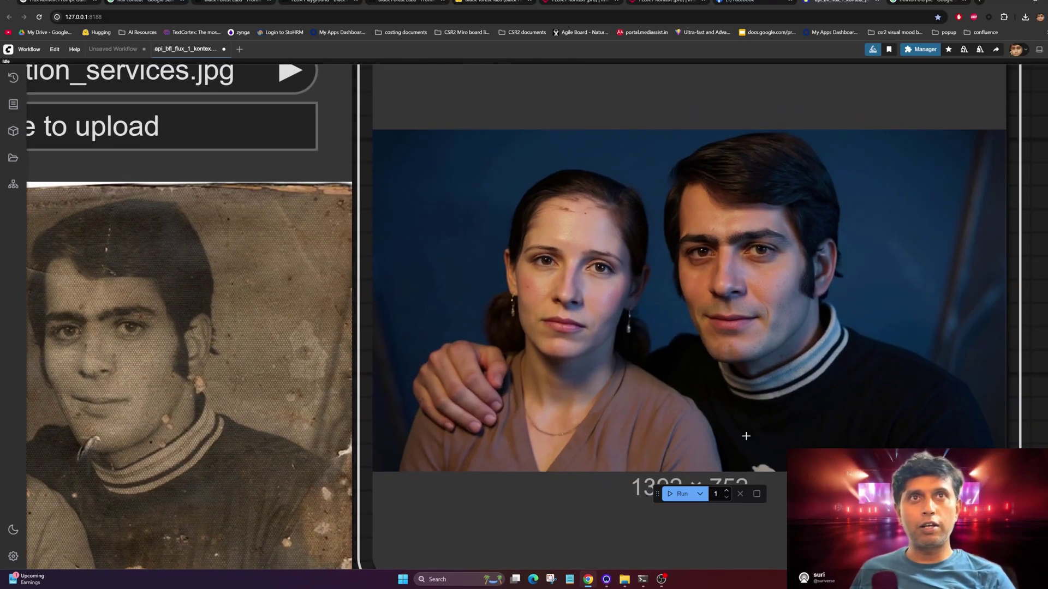
scroll(760, 398, down, 1)
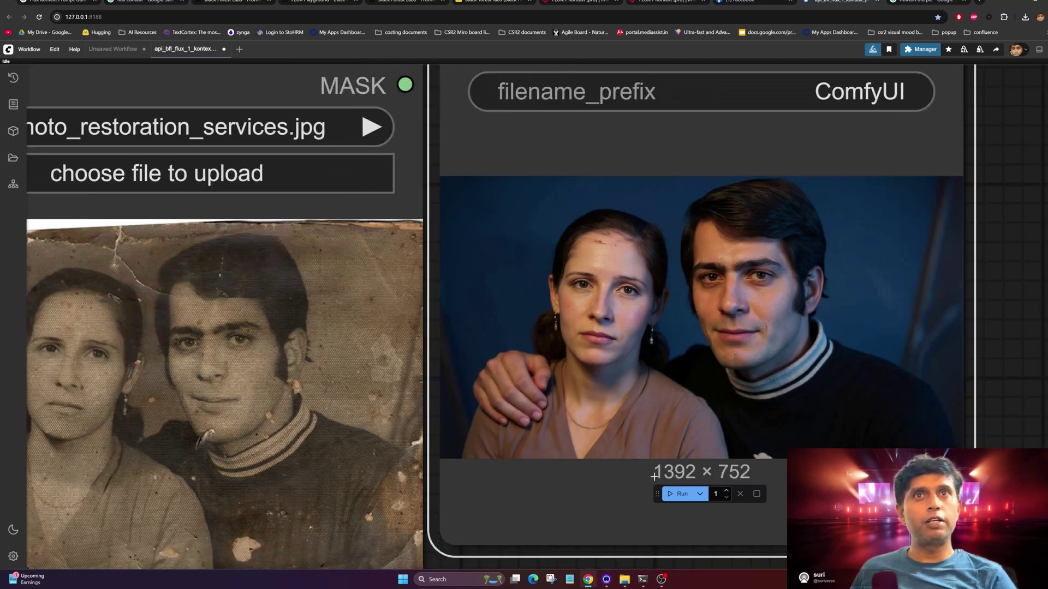
Change the Flux.1 Kontext prompt to "transform this to water color painting art style with wash method" and run the workflow.
drag(624, 421, 784, 413)
scroll(662, 420, down, 11)
scroll(382, 355, up, 8)
drag(264, 269, 263, 322)
scroll(566, 384, down, 4)
drag(567, 384, 367, 350)
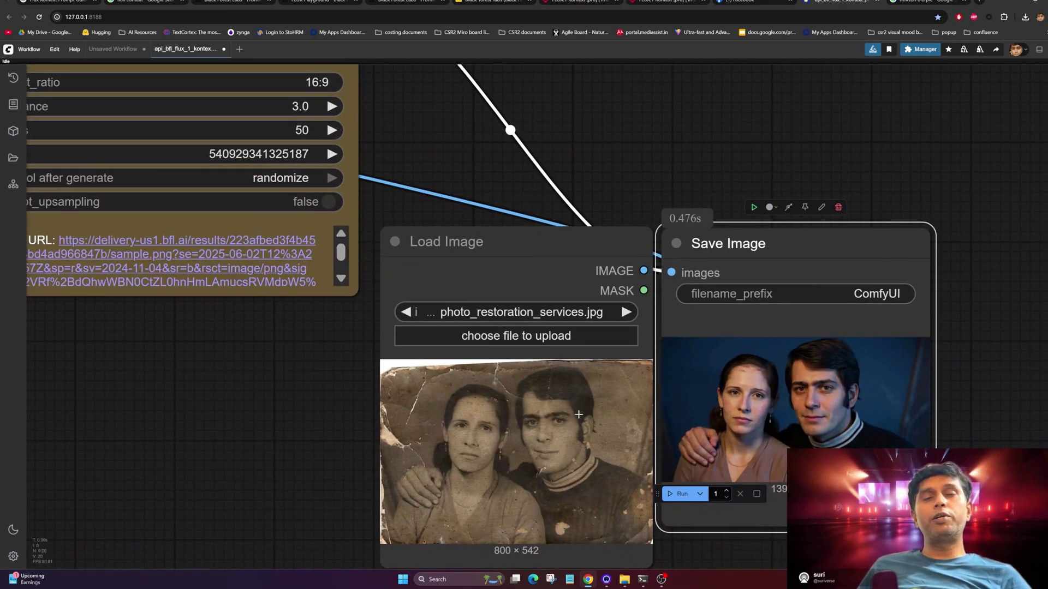
drag(328, 328, 583, 543)
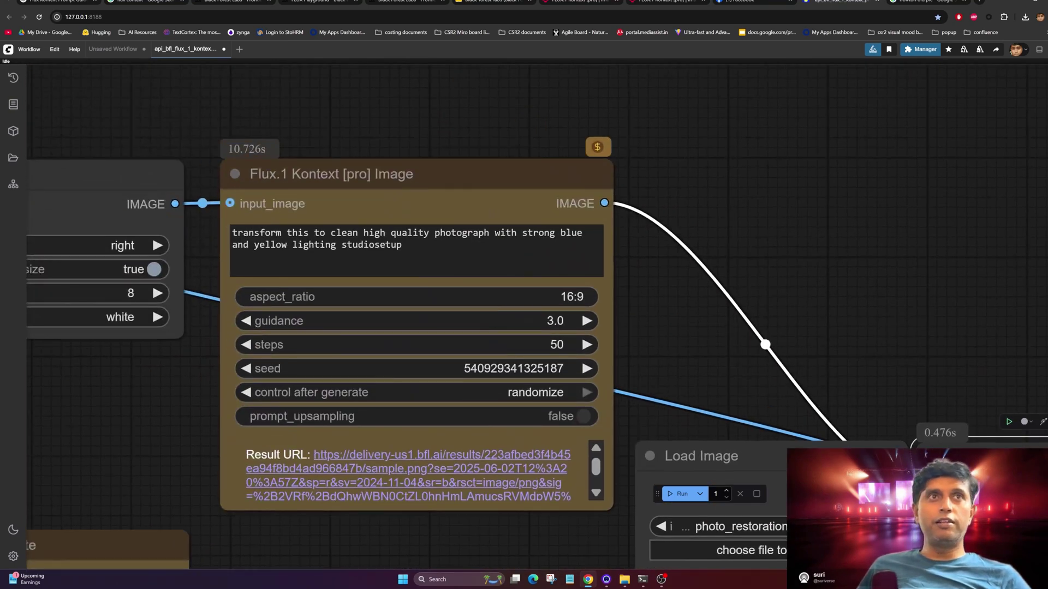
click(407, 247)
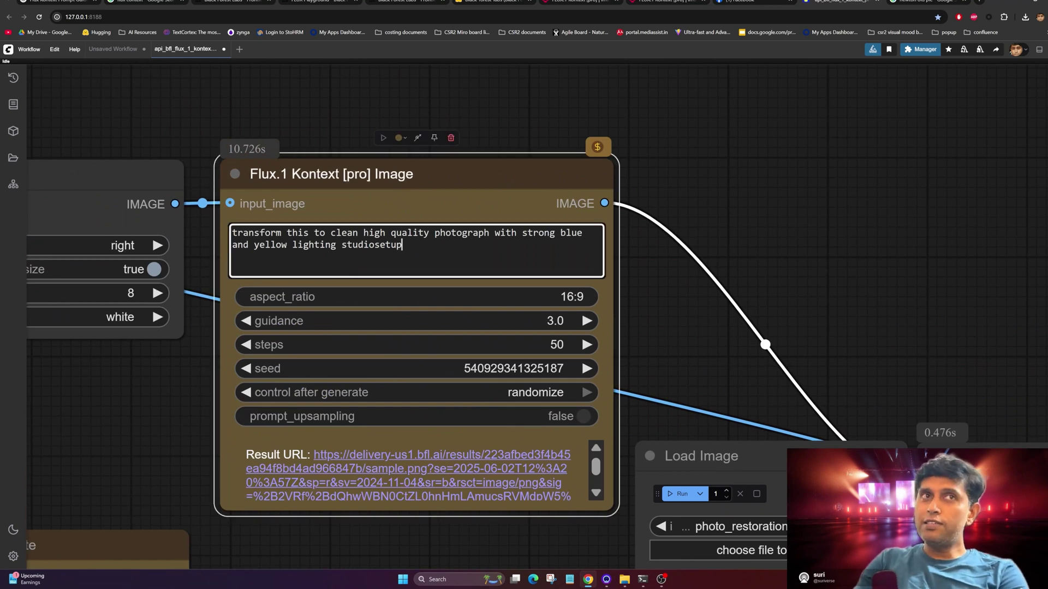
key(BackSpace)
key(BackSpace)
key(BackSpace)
key(BackSpace)
key(BackSpace)
key(BackSpace)
key(BackSpace)
key(BackSpace)
key(BackSpace)
key(BackSpace)
key(BackSpace)
key(BackSpace)
key(BackSpace)
key(BackSpace)
key(BackSpace)
key(BackSpace)
key(BackSpace)
key(BackSpace)
key(BackSpace)
key(BackSpace)
key(BackSpace)
key(BackSpace)
key(BackSpace)
key(BackSpace)
key(BackSpace)
key(BackSpace)
key(BackSpace)
key(BackSpace)
key(BackSpace)
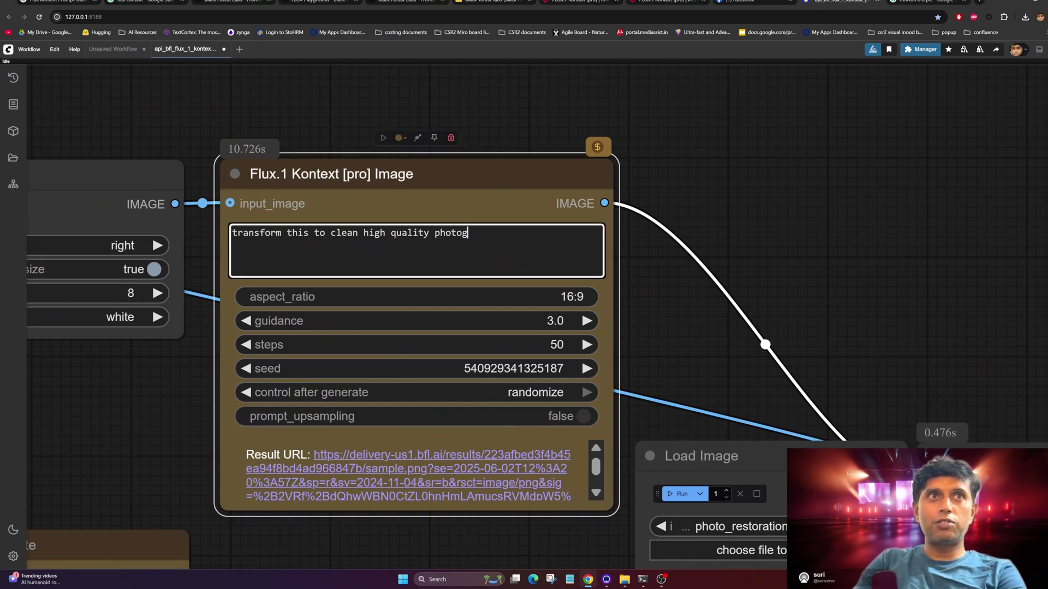
text(water color painting art style with wash method)
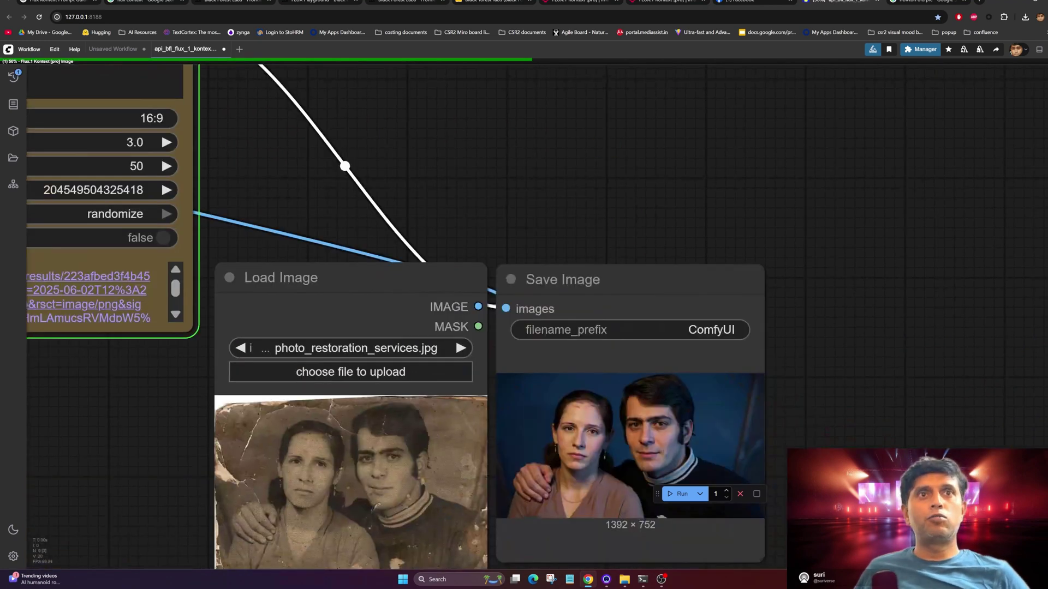
Examine the generated watercolor portrait up close and compare its faces, clothing and paint washes with the damaged original photo.
drag(867, 506, 962, 438)
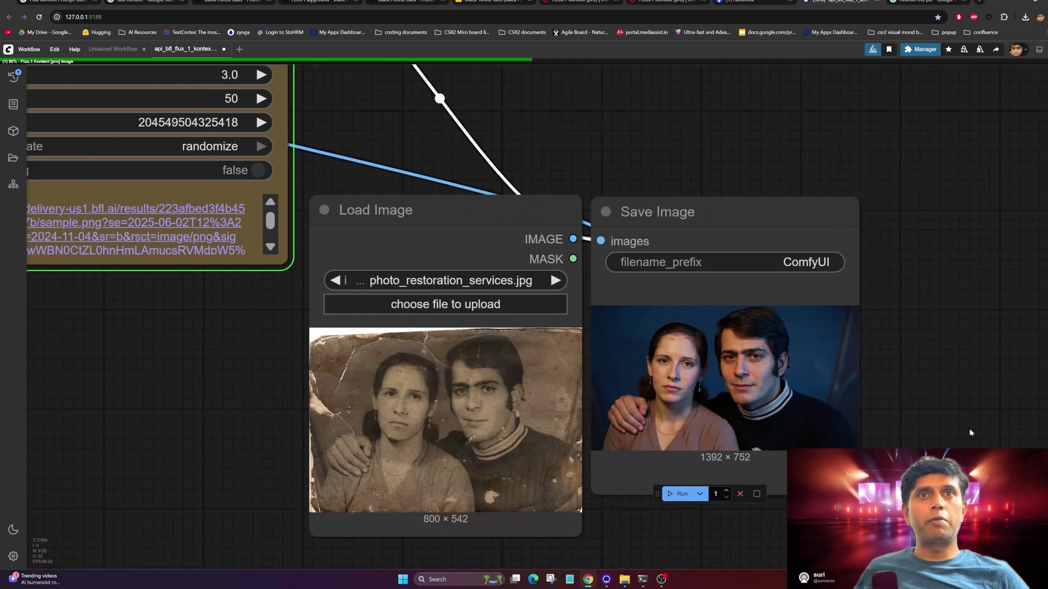
scroll(961, 438, up, 2)
scroll(927, 457, up, 2)
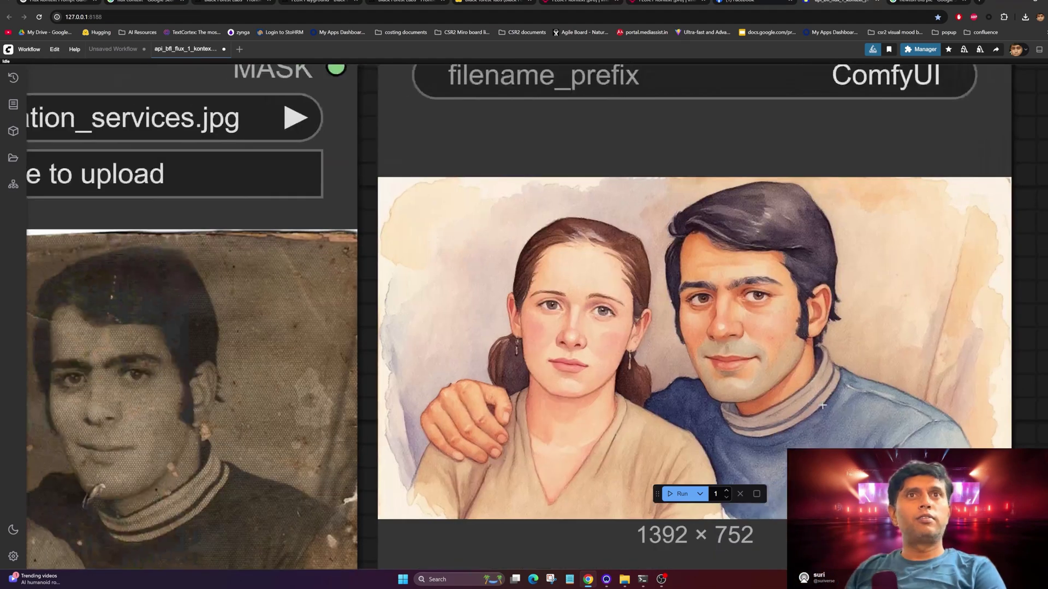
scroll(823, 406, up, 3)
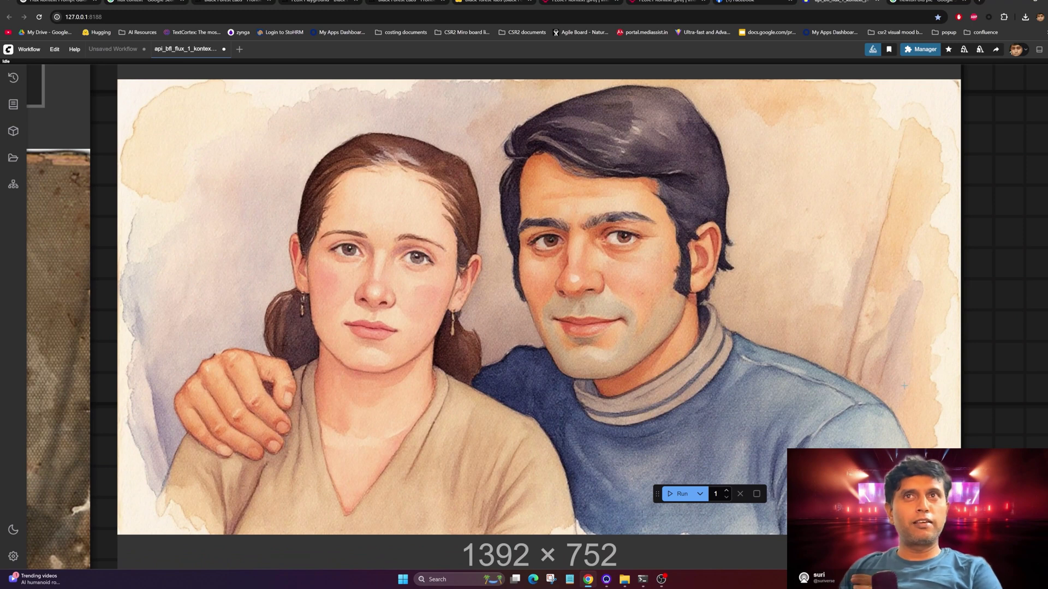
drag(898, 393, 897, 410)
scroll(898, 410, down, 4)
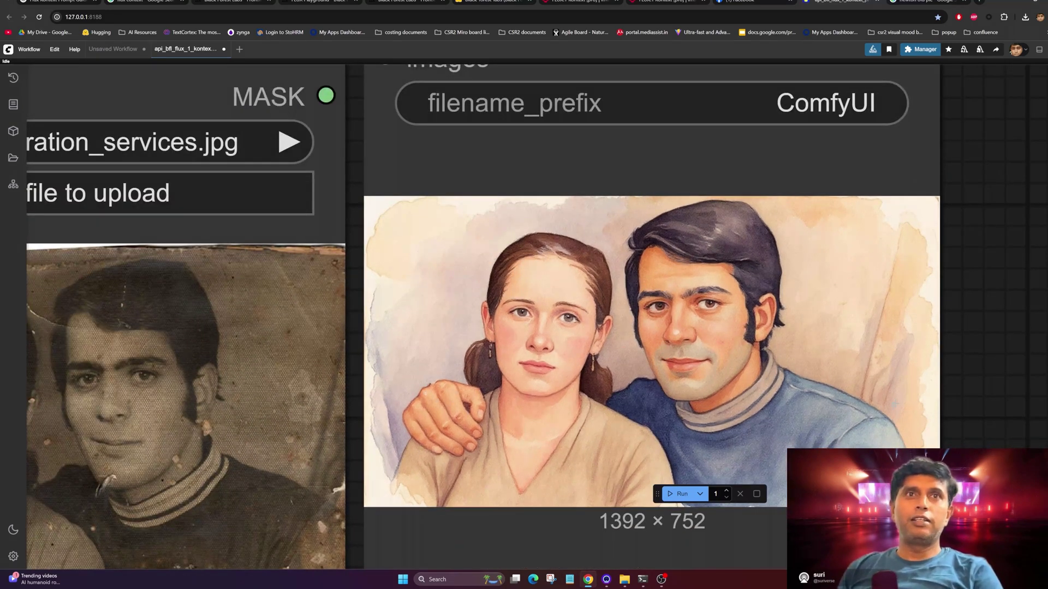
drag(895, 404, 888, 411)
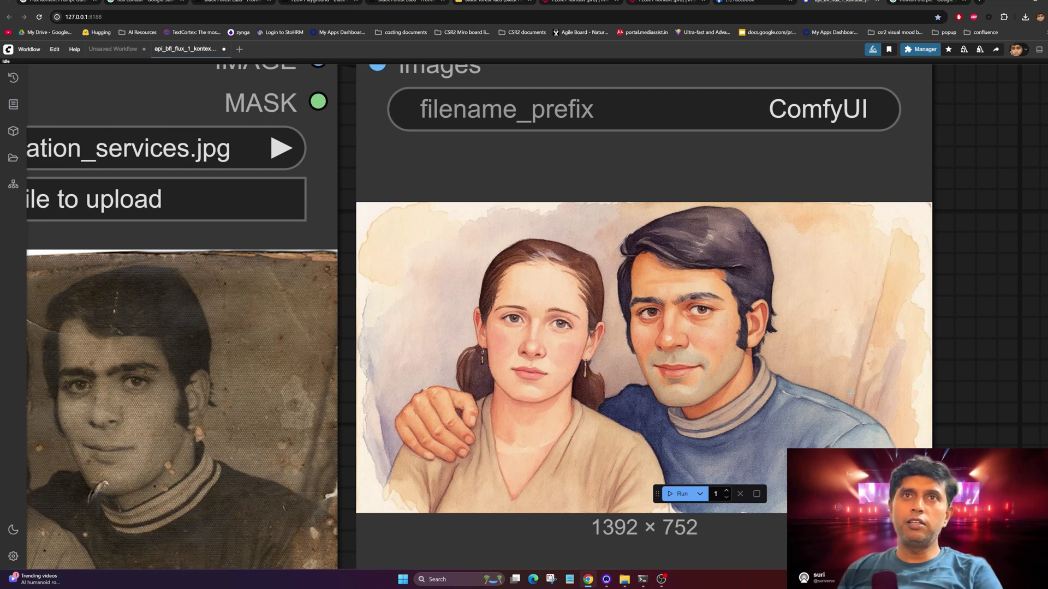
scroll(848, 399, up, 4)
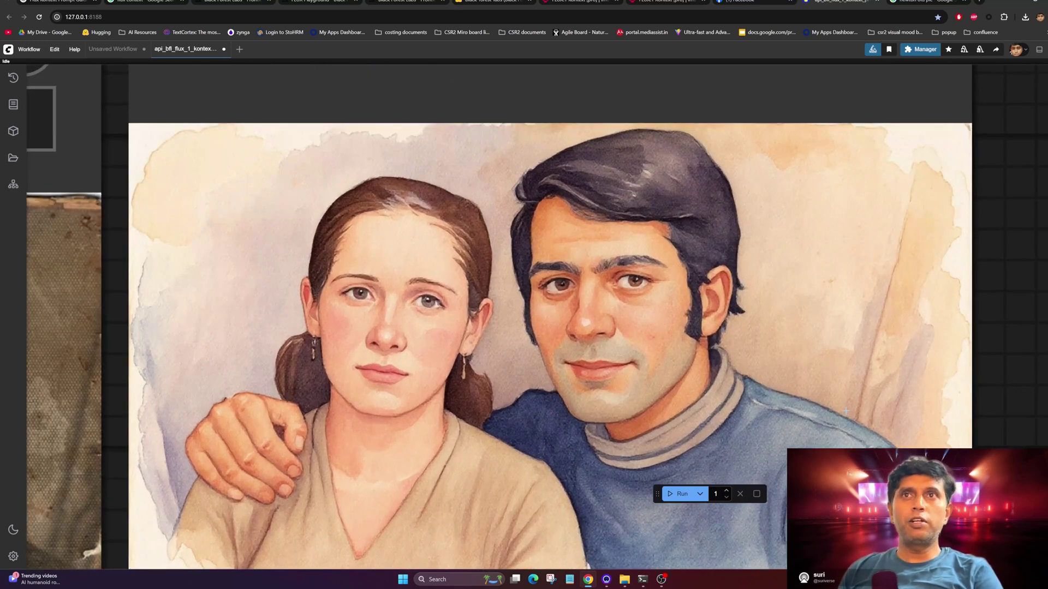
drag(848, 397, 885, 382)
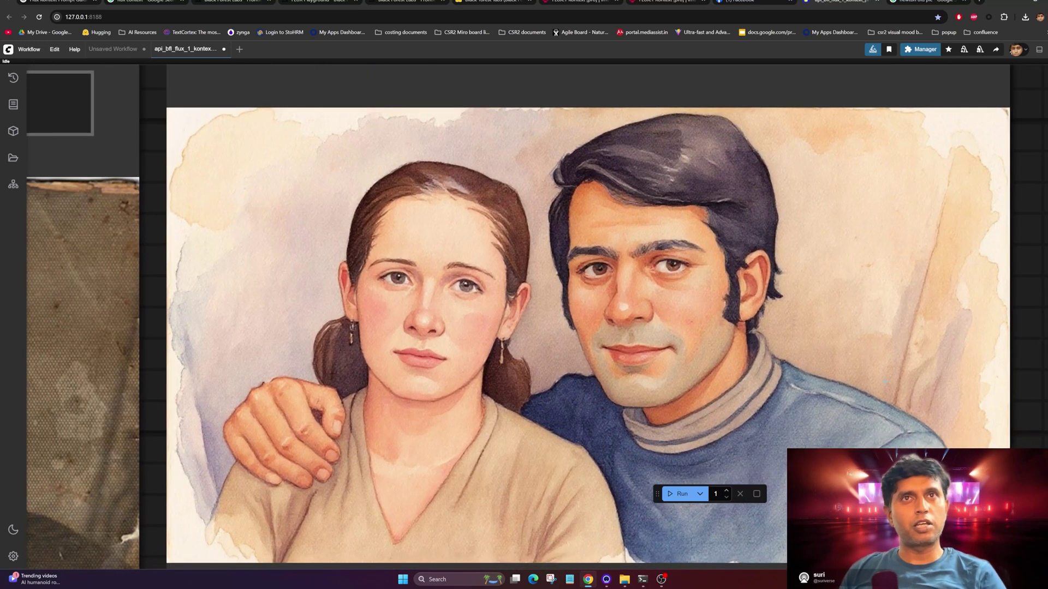
drag(757, 345, 758, 343)
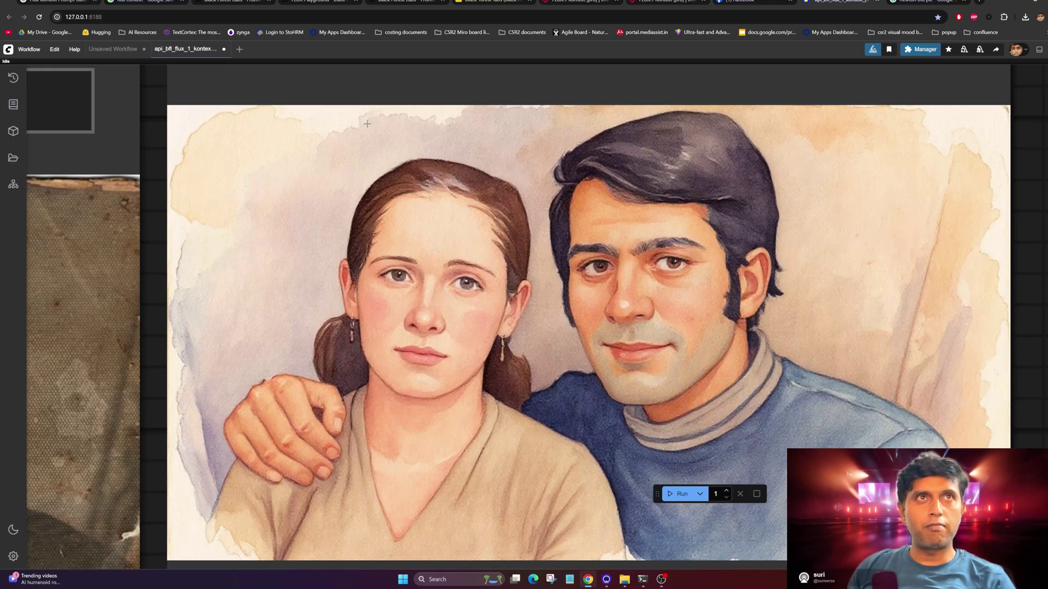
scroll(891, 396, down, 5)
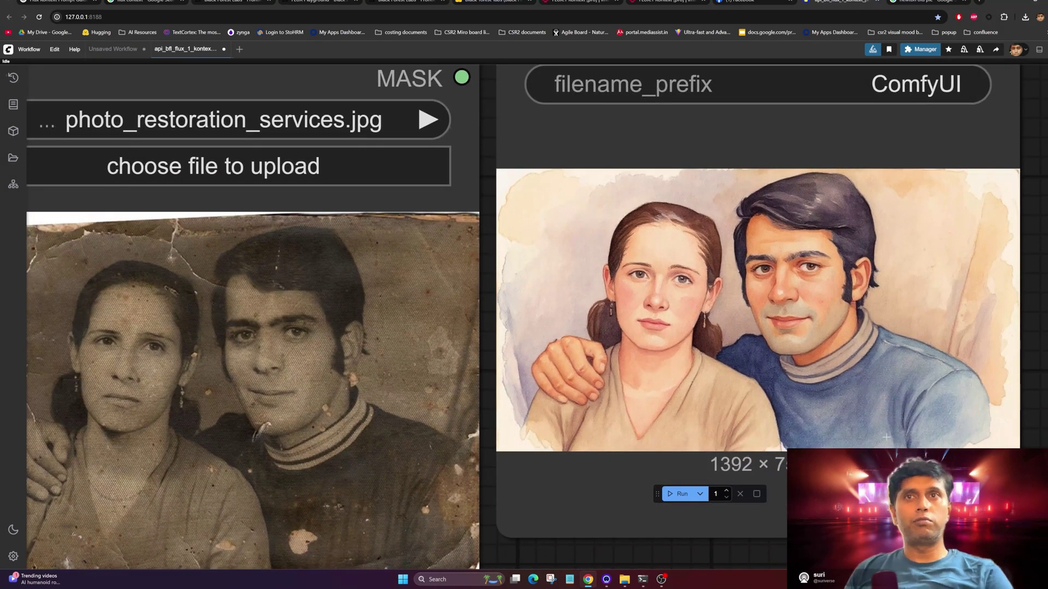
scroll(881, 417, down, 1)
scroll(879, 413, up, 4)
drag(856, 365, 878, 430)
scroll(878, 430, down, 3)
scroll(878, 430, down, 4)
Load the portrait of the dark-haired man on a dark green background into the Load Image node beside Save Image.
drag(101, 389, 416, 426)
drag(343, 314, 581, 504)
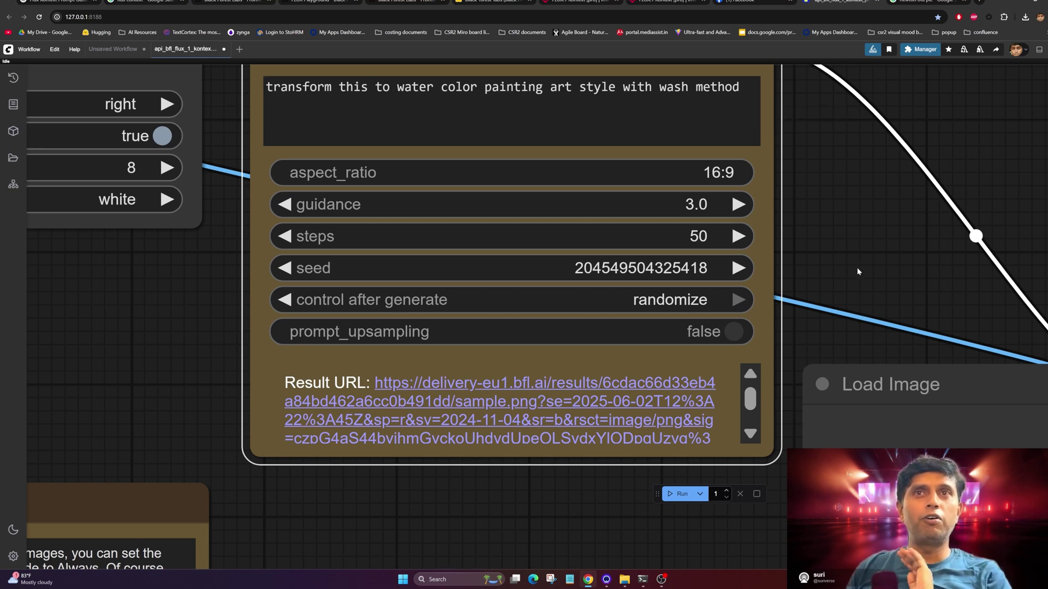
scroll(860, 270, down, 5)
drag(534, 467, 587, 475)
drag(643, 421, 737, 435)
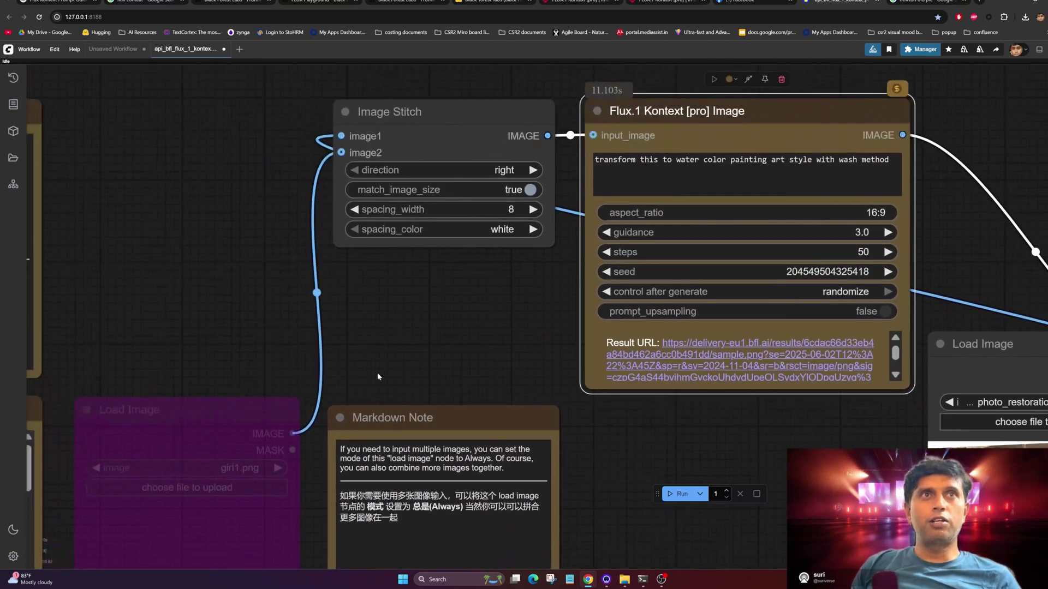
drag(563, 161, 645, 176)
scroll(481, 386, down, 2)
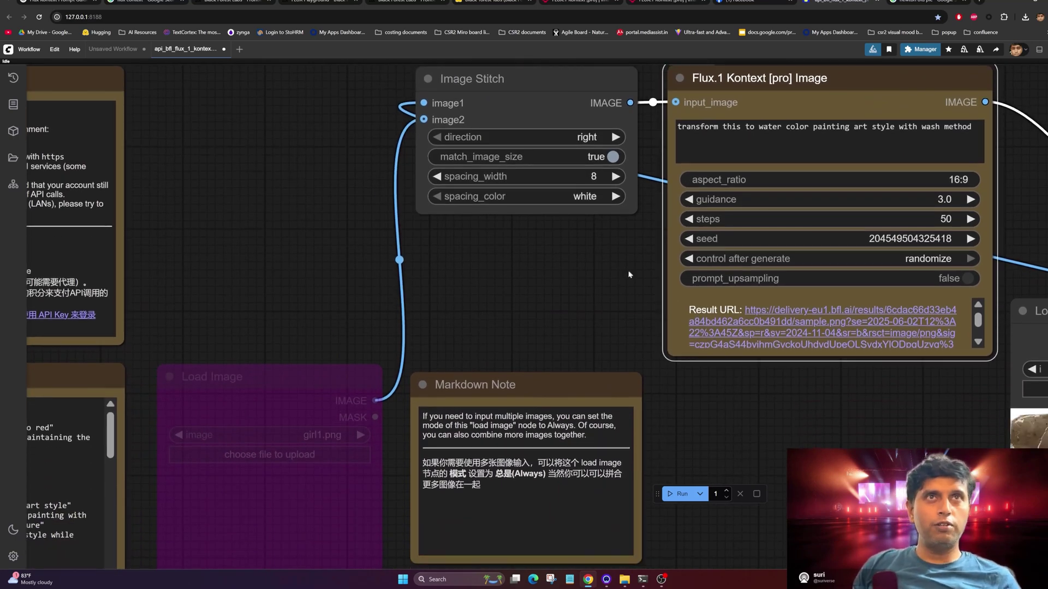
drag(709, 404, 359, 318)
click(793, 306)
scroll(457, 323, down, 15)
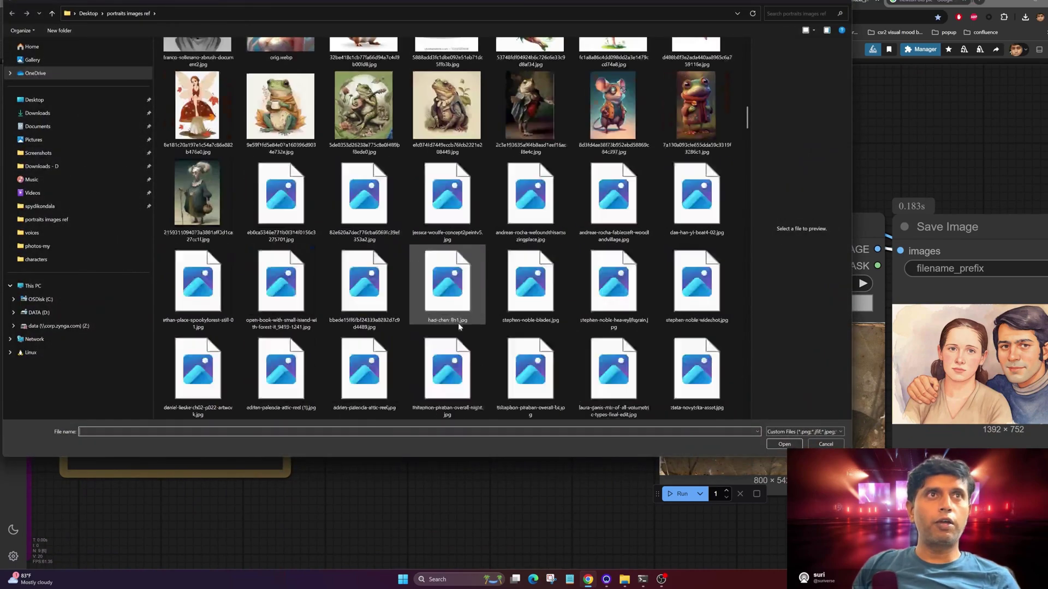
scroll(457, 322, up, 5)
click(280, 164)
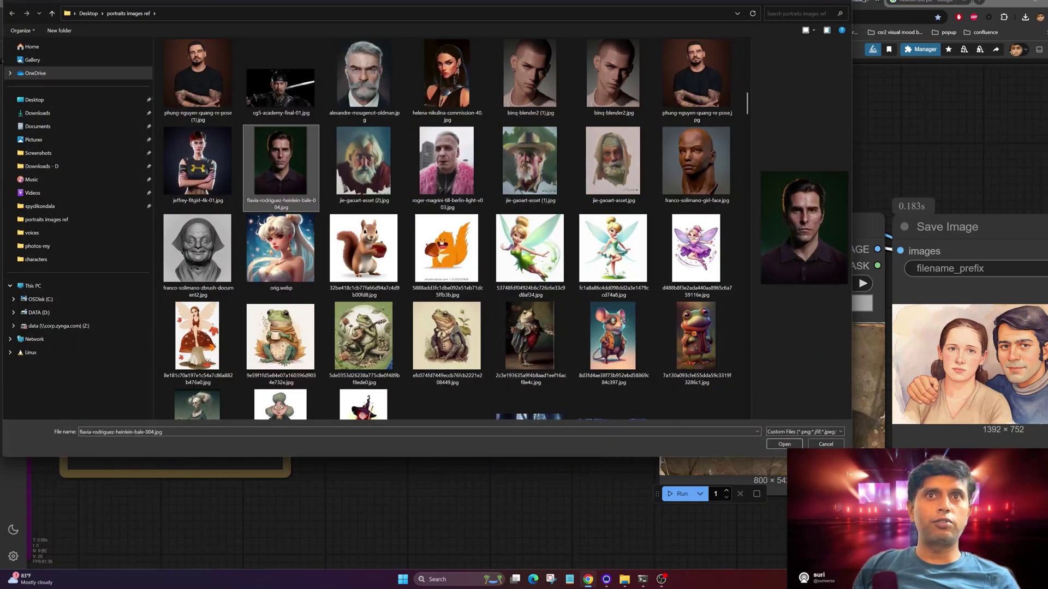
click(787, 446)
Enable the bypassed Load Image node that feeds the image2 input of Image Stitch.
drag(465, 491, 666, 528)
scroll(666, 529, down, 2)
click(213, 385)
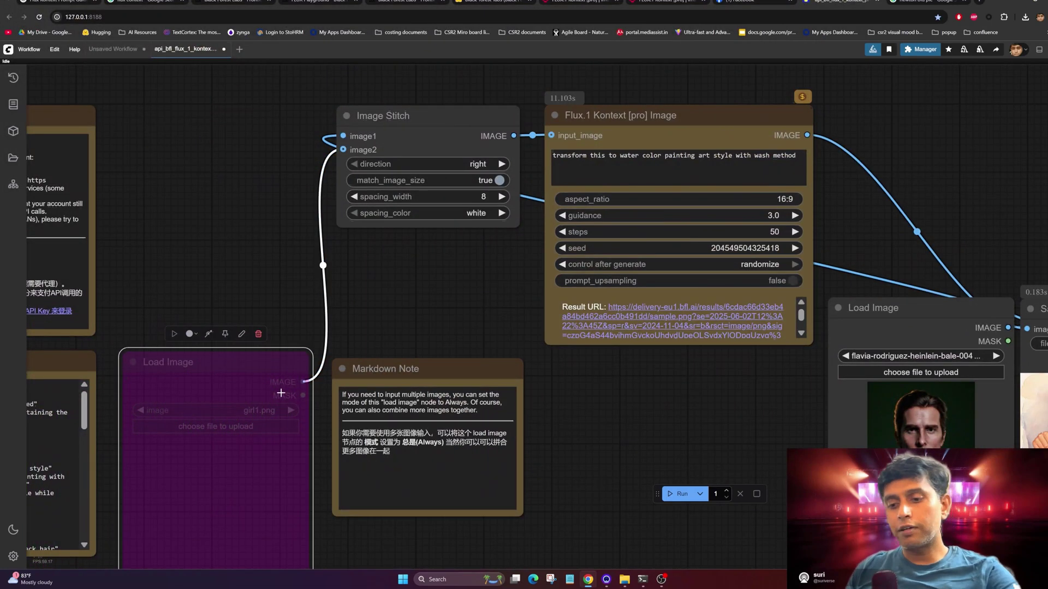
key(ctrl+b)
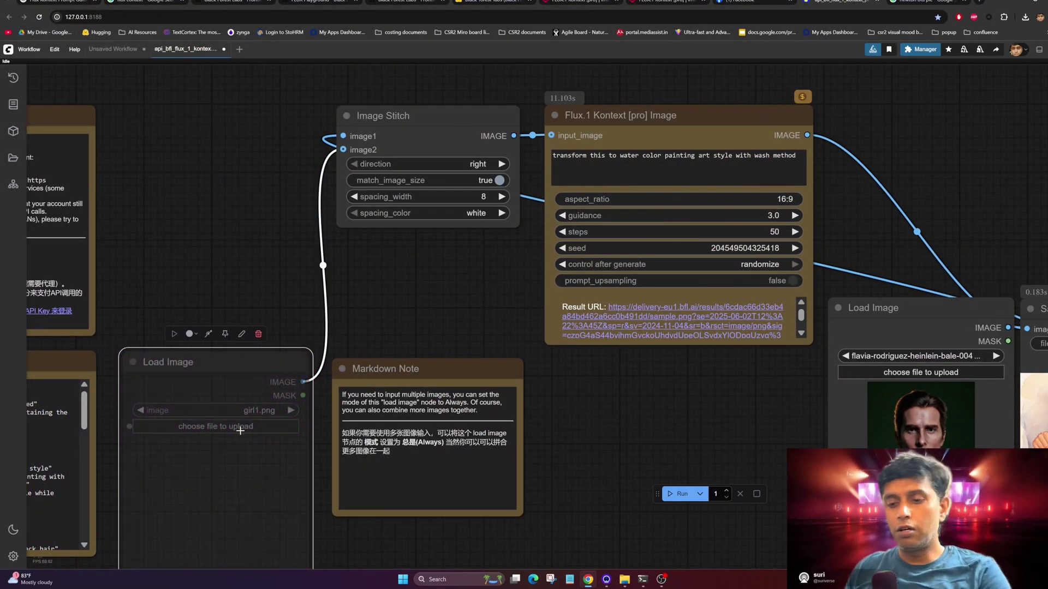
key(ctrl+m)
Load the portrait of the long-haired girl in a light cardigan into the enabled Load Image node.
click(215, 427)
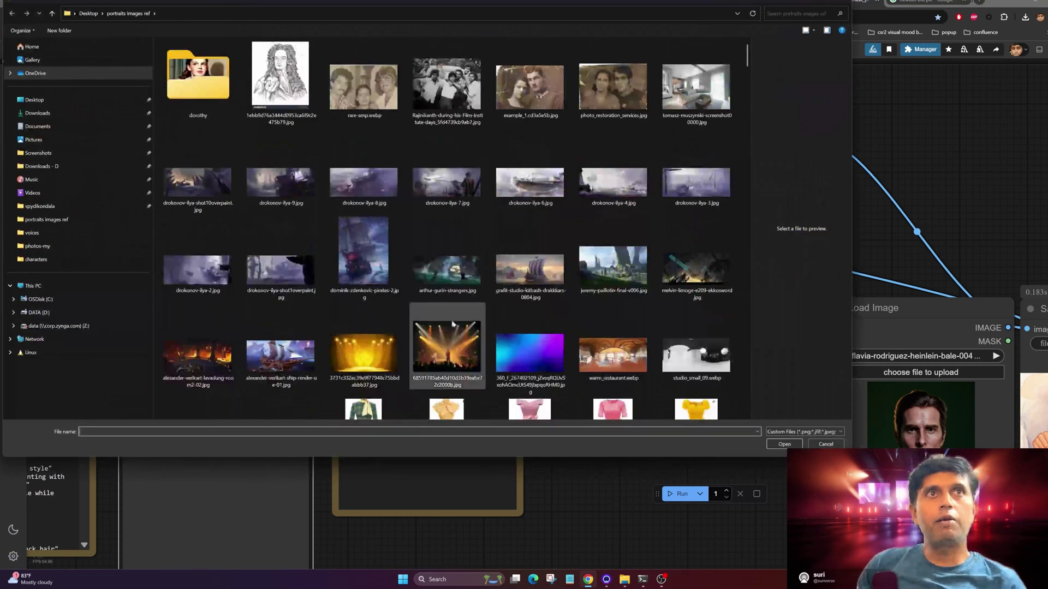
scroll(579, 346, down, 6)
scroll(580, 345, down, 5)
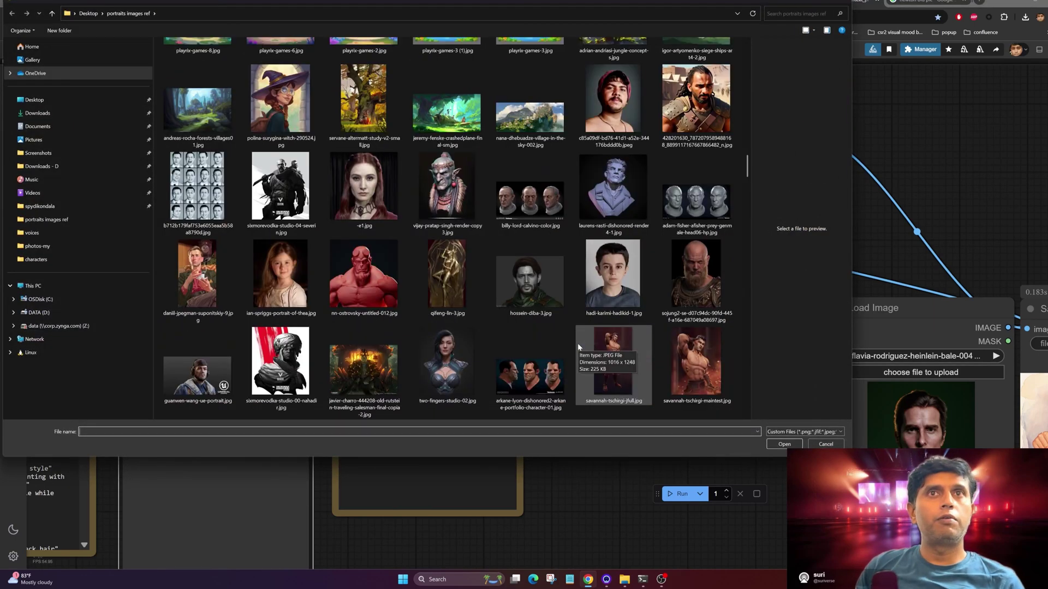
double_click(281, 275)
Set the Kontext prompt to "a man and child sitting next to each other and having a breakfast with warm interior lightingsetup keep maintain their facil features same".
drag(579, 435, 716, 536)
drag(592, 393, 473, 397)
click(674, 262)
key(ctrl+a)
text(a man and child sitting next to each other and having a breakfast with warm interior lightingsetup keep maintain their facil features same)
drag(788, 303, 635, 207)
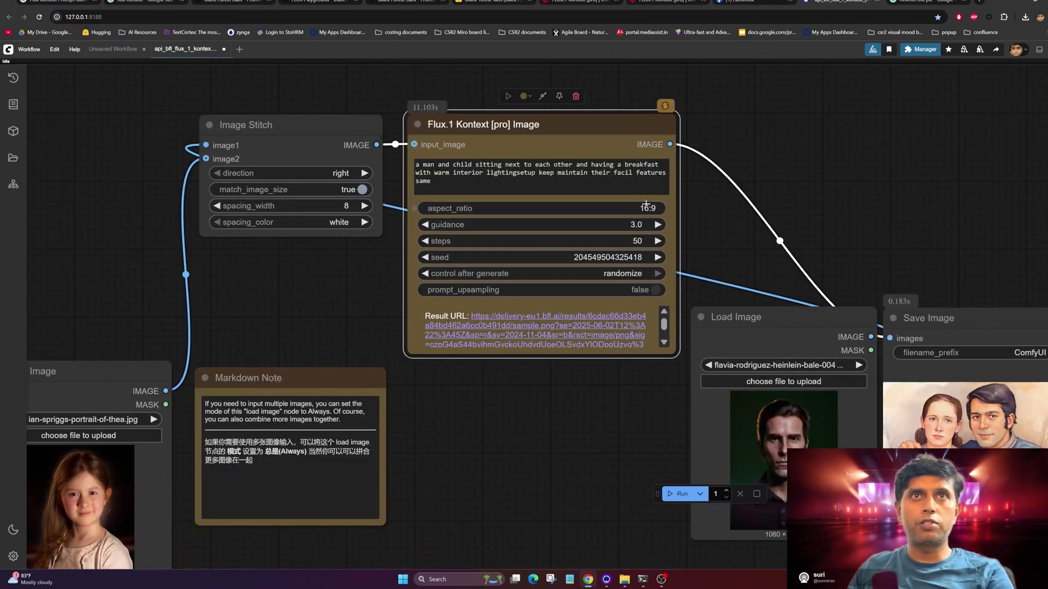
Run the workflow and place the two Load Image nodes side by side, with Save Image to their right.
click(677, 494)
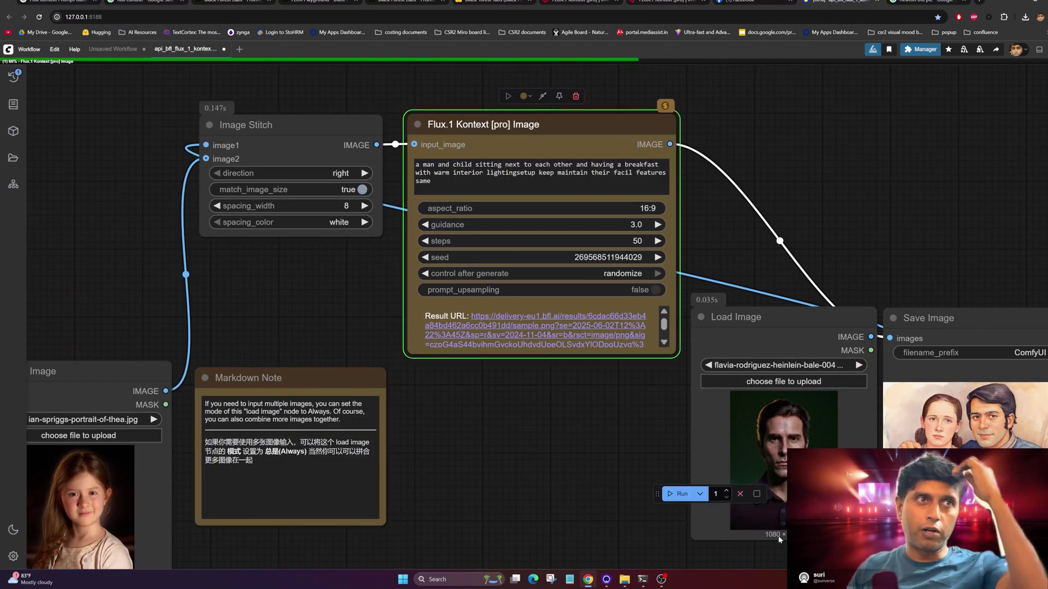
drag(836, 477, 817, 382)
drag(123, 256, 561, 258)
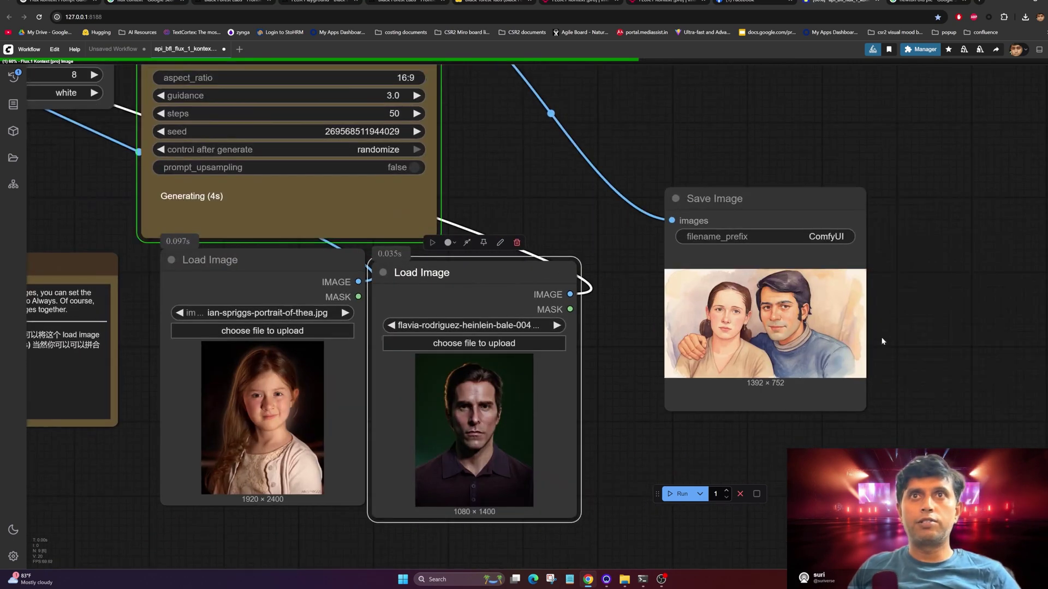
scroll(883, 342, up, 10)
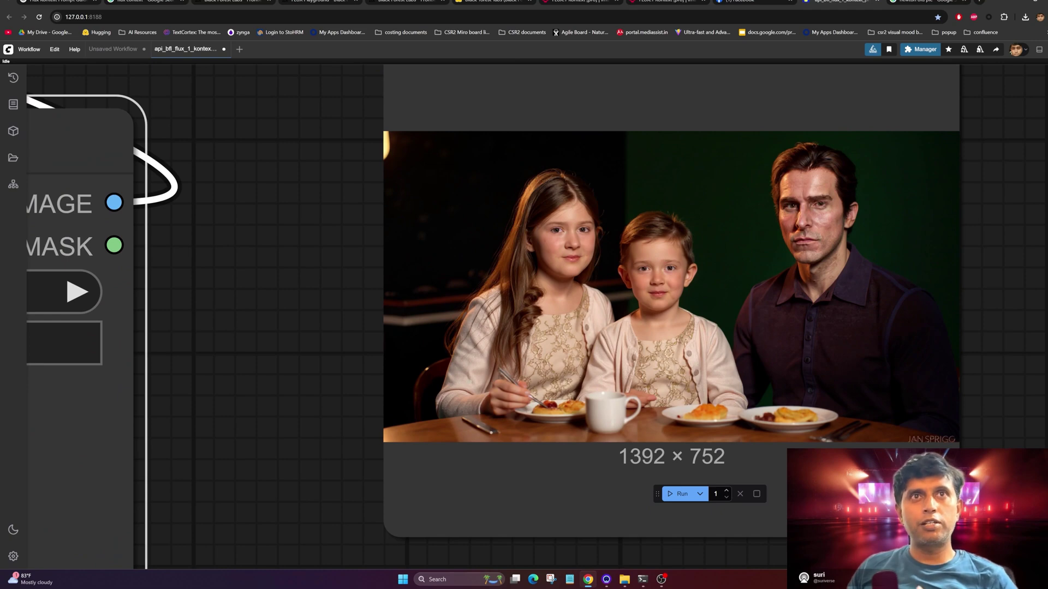
Edit the Flux.1 Kontext prompt at the word "child" to specify "one girl".
drag(288, 374, 813, 438)
scroll(813, 439, down, 10)
scroll(487, 218, up, 3)
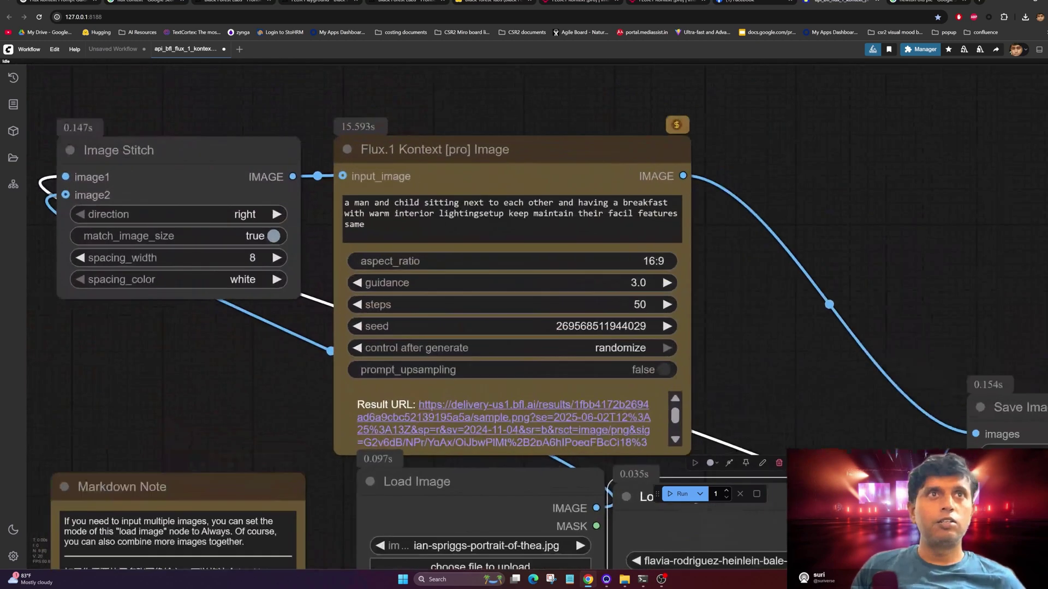
click(395, 204)
text(one girl)
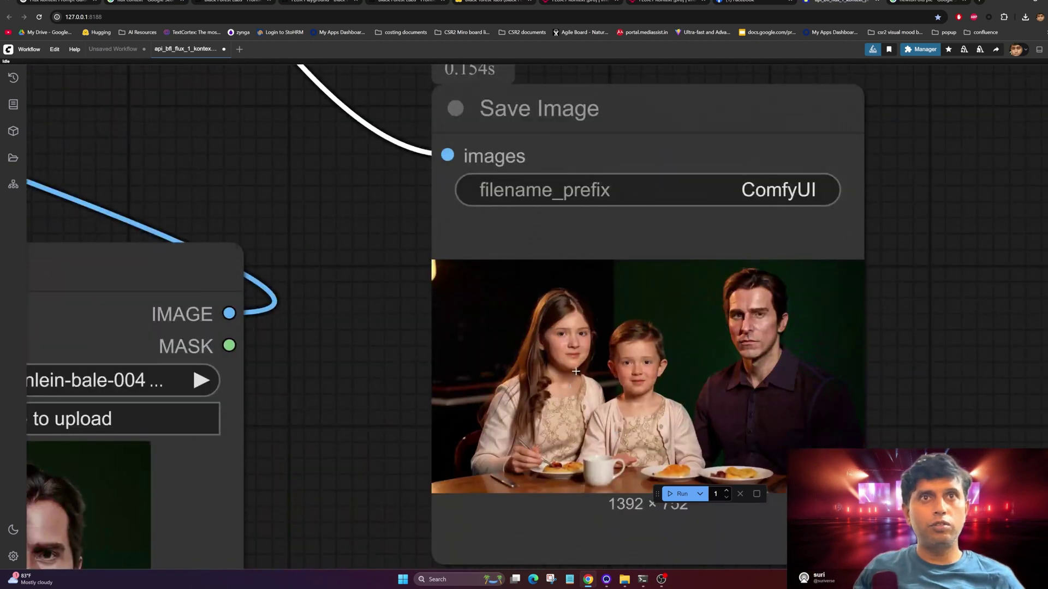
Rerun the workflow and compare the faces and clothing in the generated breakfast scene with the two source portraits.
drag(295, 510, 519, 445)
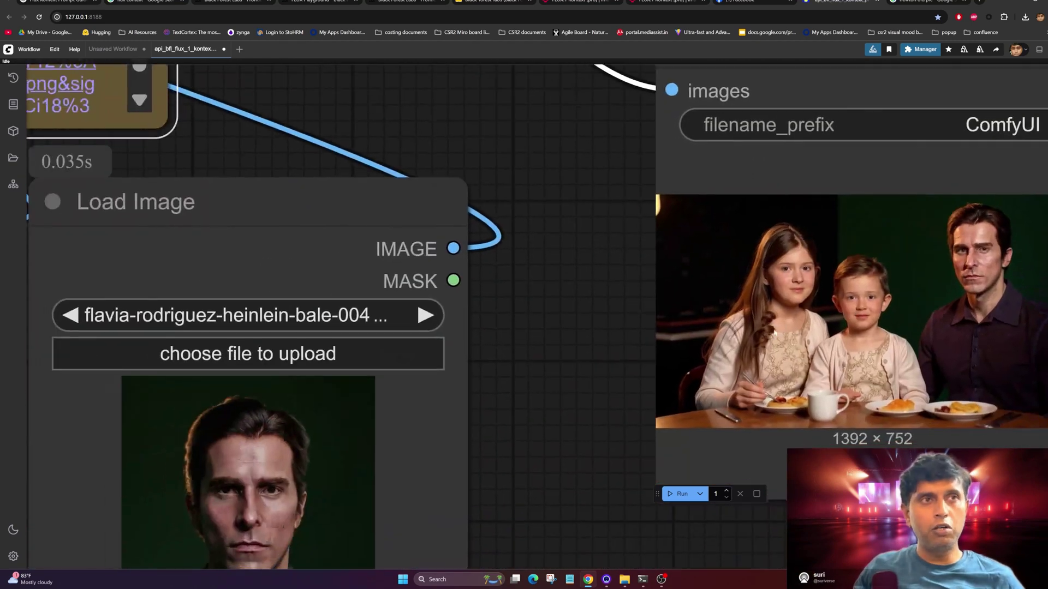
scroll(518, 445, down, 5)
drag(268, 506, 423, 442)
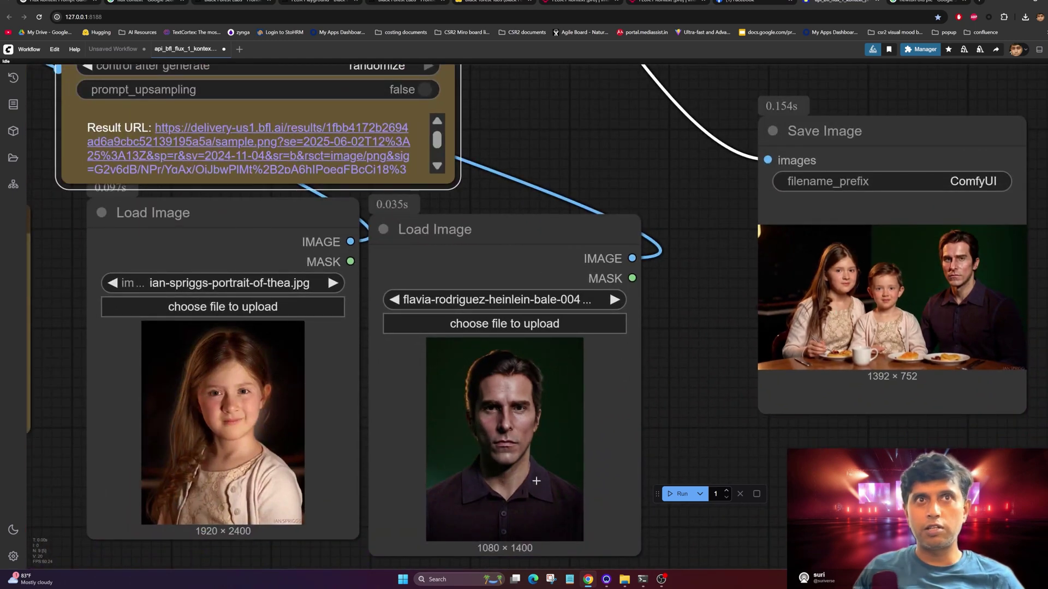
scroll(824, 416, up, 3)
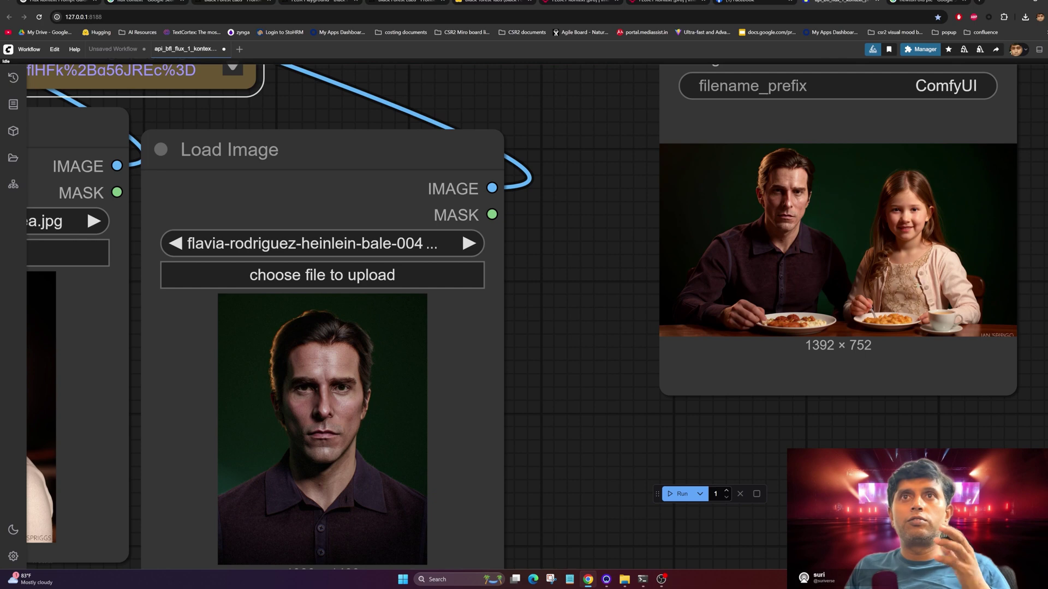
scroll(909, 277, up, 4)
scroll(910, 277, up, 2)
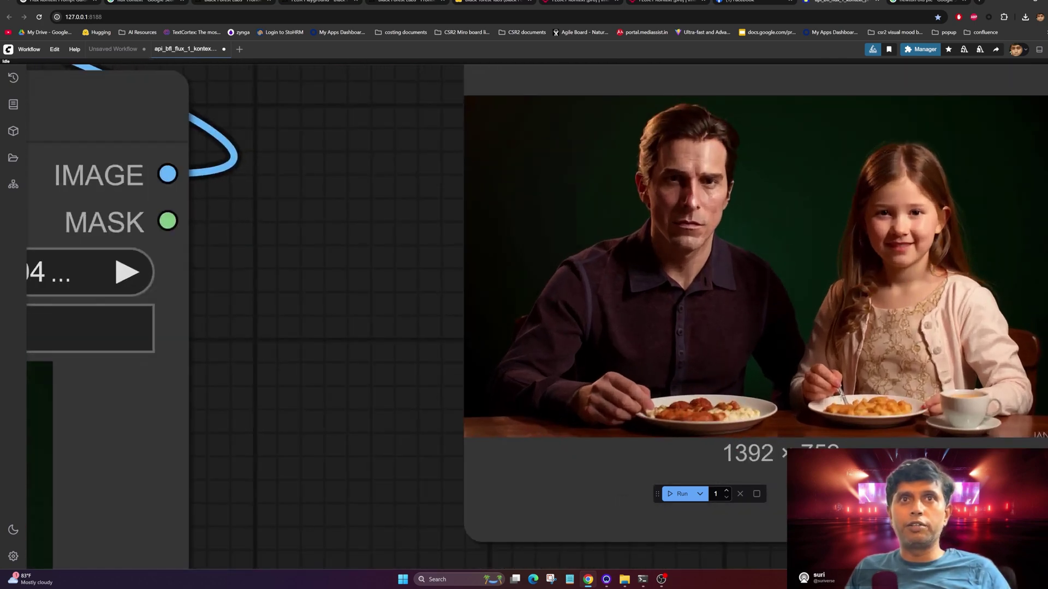
scroll(794, 384, down, 6)
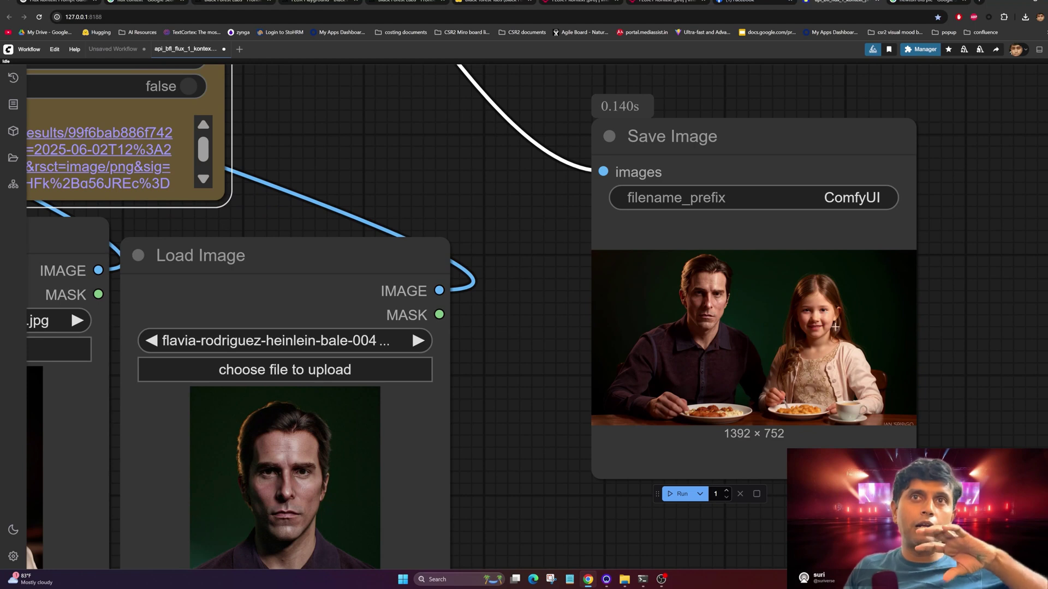
scroll(892, 420, up, 2)
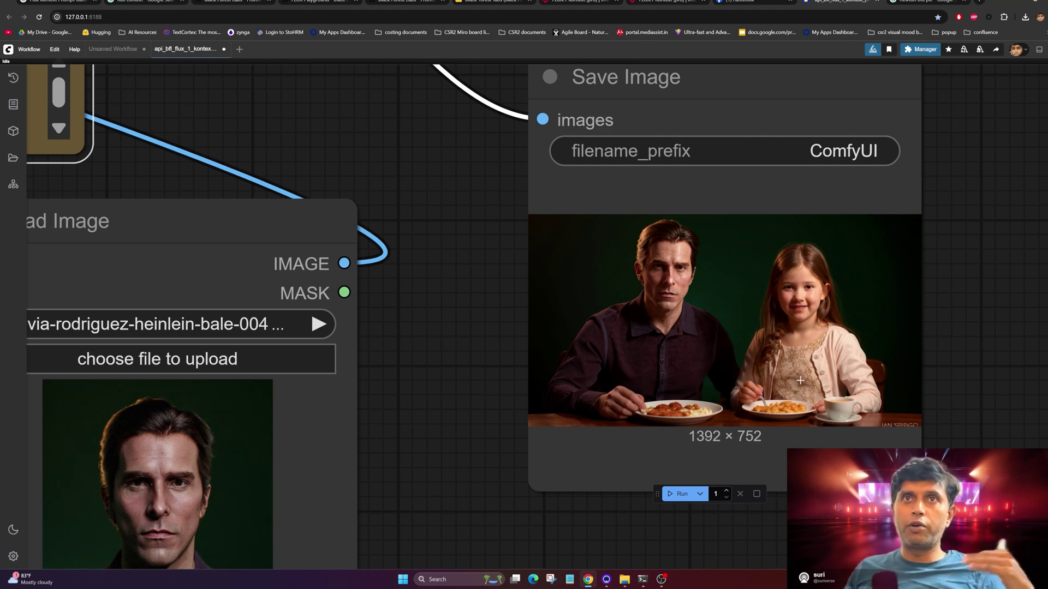
Duplicate the Image Stitch node and place the copy beside the original.
scroll(818, 342, down, 5)
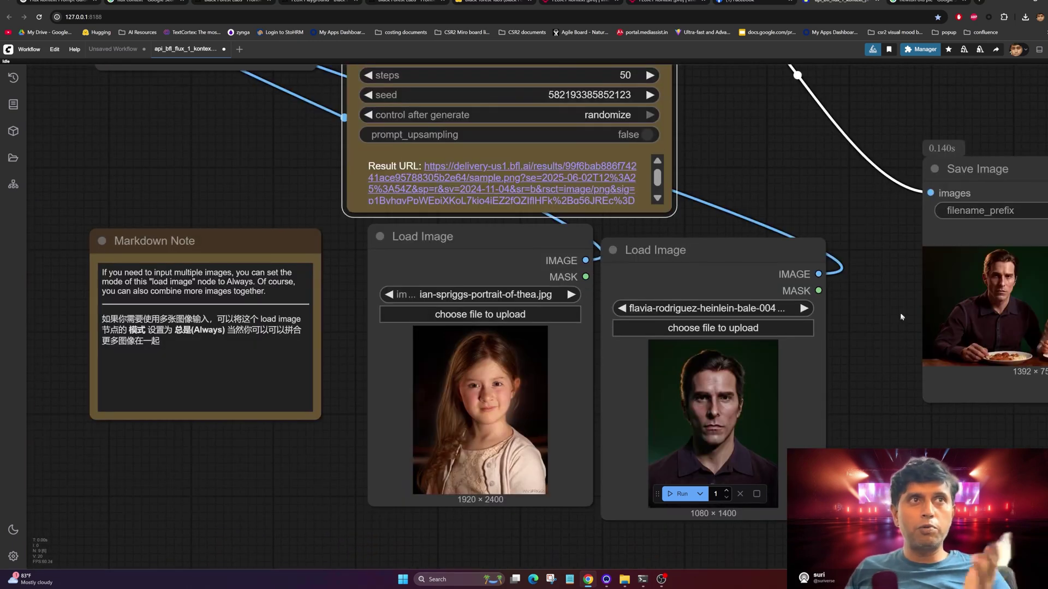
scroll(715, 424, down, 3)
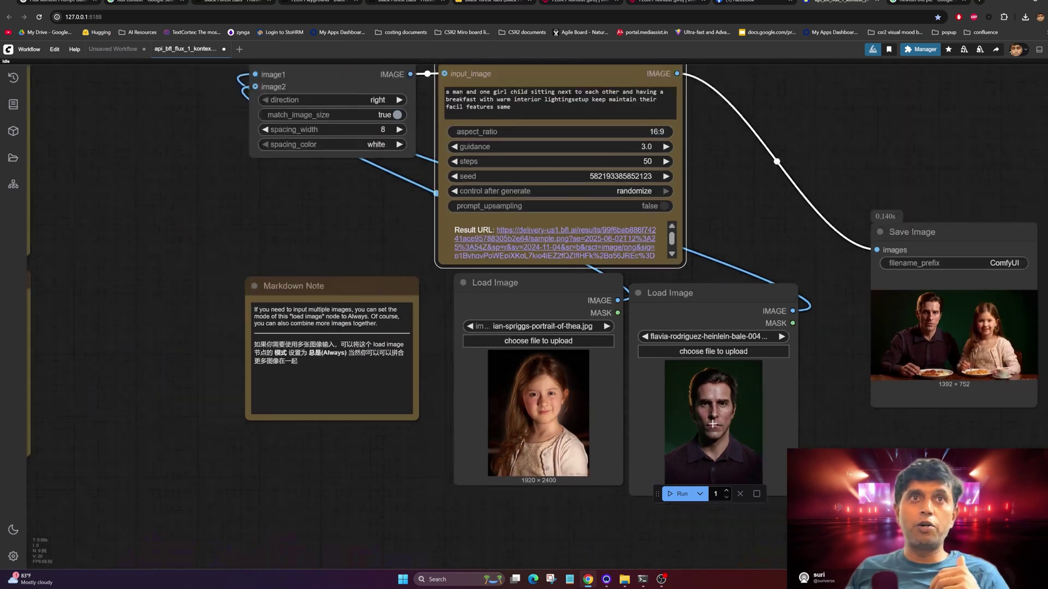
drag(563, 364, 583, 396)
scroll(583, 397, left, 3)
scroll(583, 396, up, 3)
drag(518, 208, 414, 154)
double_click(425, 148)
click(542, 145)
click(423, 158)
key(ctrl+c)
key(ctrl+v)
drag(418, 153, 389, 180)
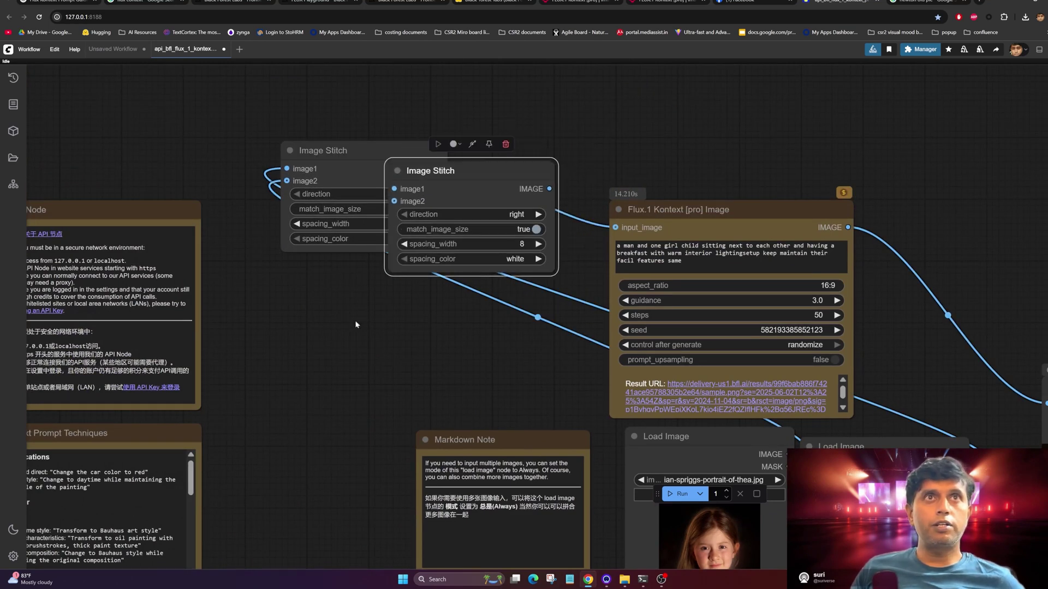
Move both Load Image nodes to the left of the original Image Stitch and place the duplicate stitch node directly below it.
scroll(835, 449, down, 5)
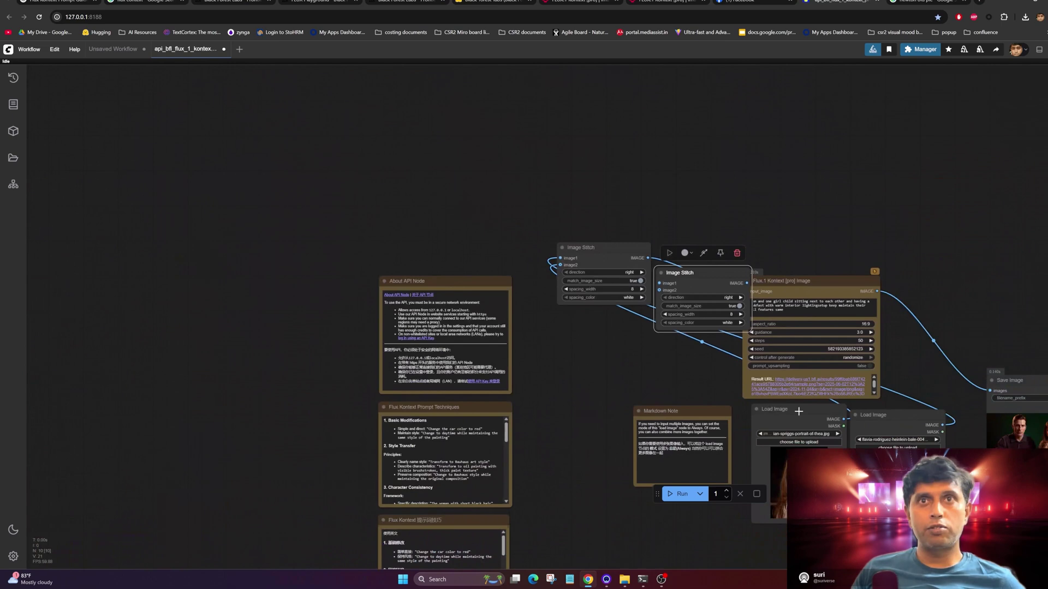
drag(799, 411, 424, 155)
drag(915, 413, 255, 275)
drag(679, 272, 579, 330)
Connect the original Image Stitch output to the duplicate's image1 input, and feed the duplicate's output into the Flux.1 Kontext input_image.
scroll(676, 304, up, 3)
drag(677, 306, 657, 304)
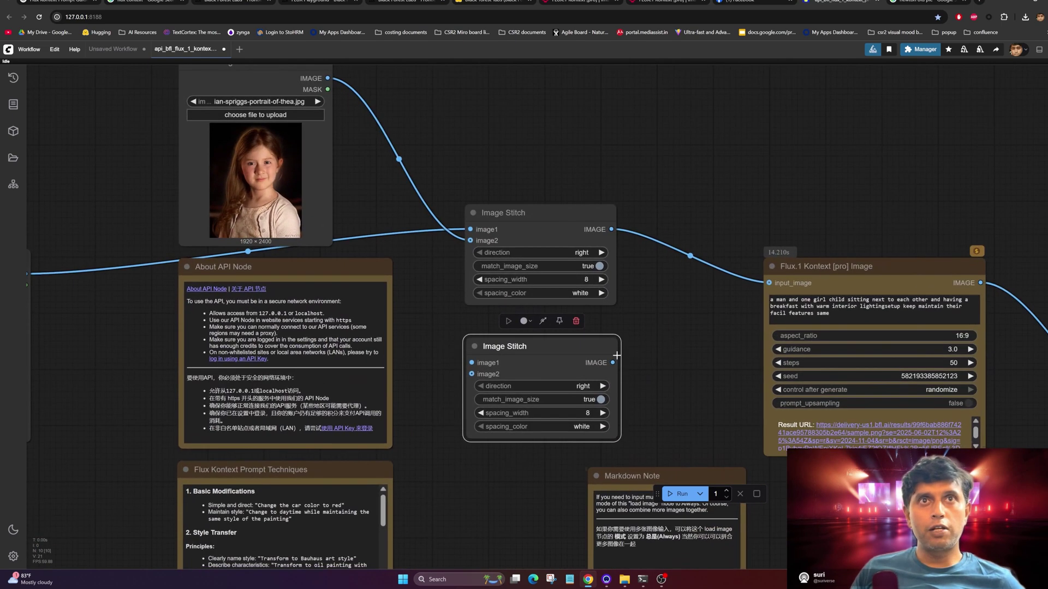
drag(718, 317, 738, 306)
drag(738, 307, 747, 299)
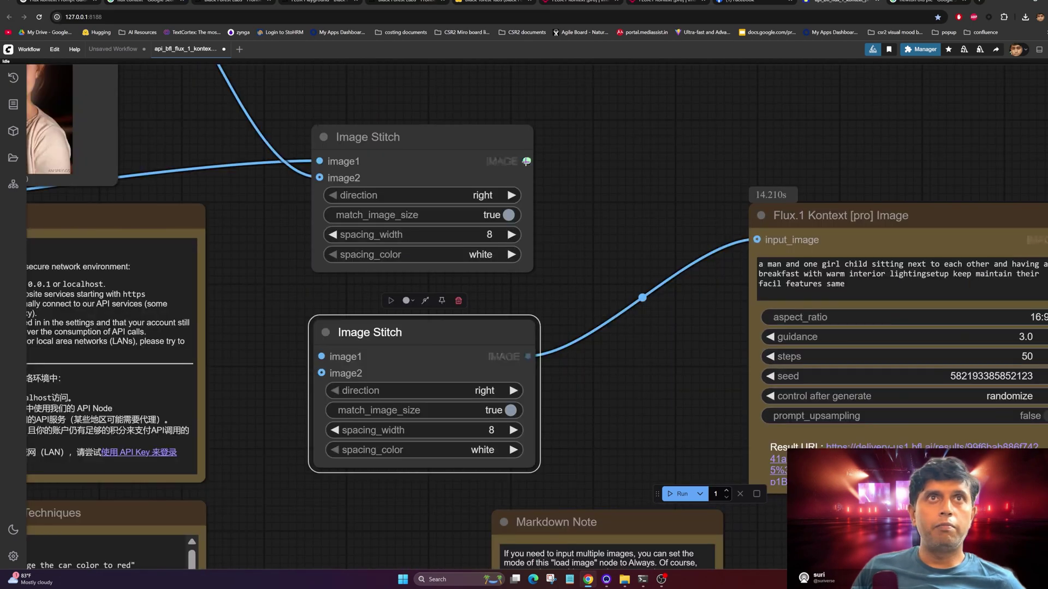
drag(525, 161, 321, 357)
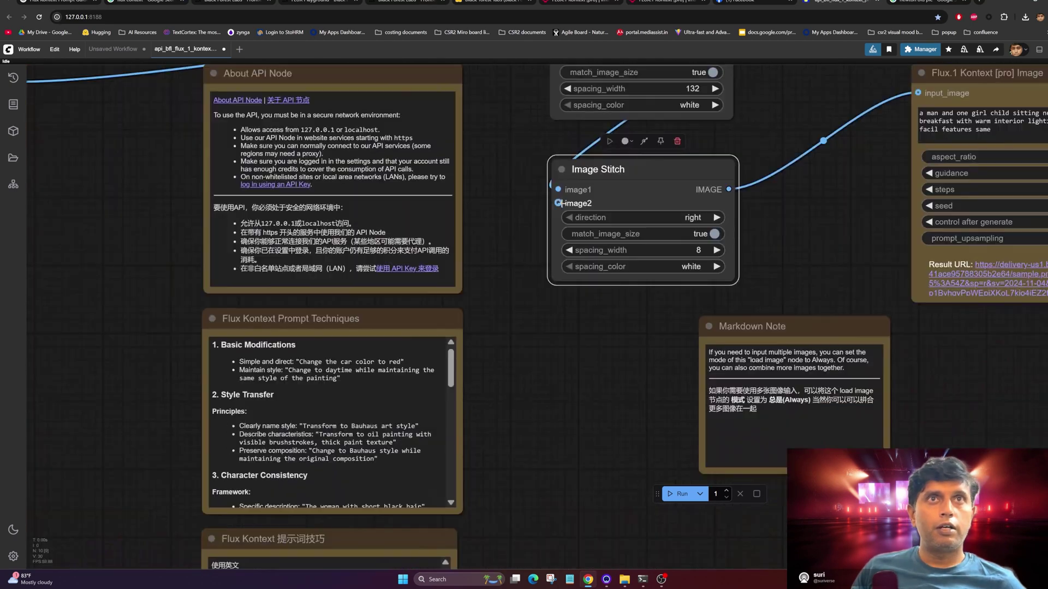
Add a Load Image node with the woman's portrait e1.jpg and connect it to image2 of the second Image Stitch.
drag(558, 203, 506, 417)
click(524, 483)
scroll(622, 460, down, 5)
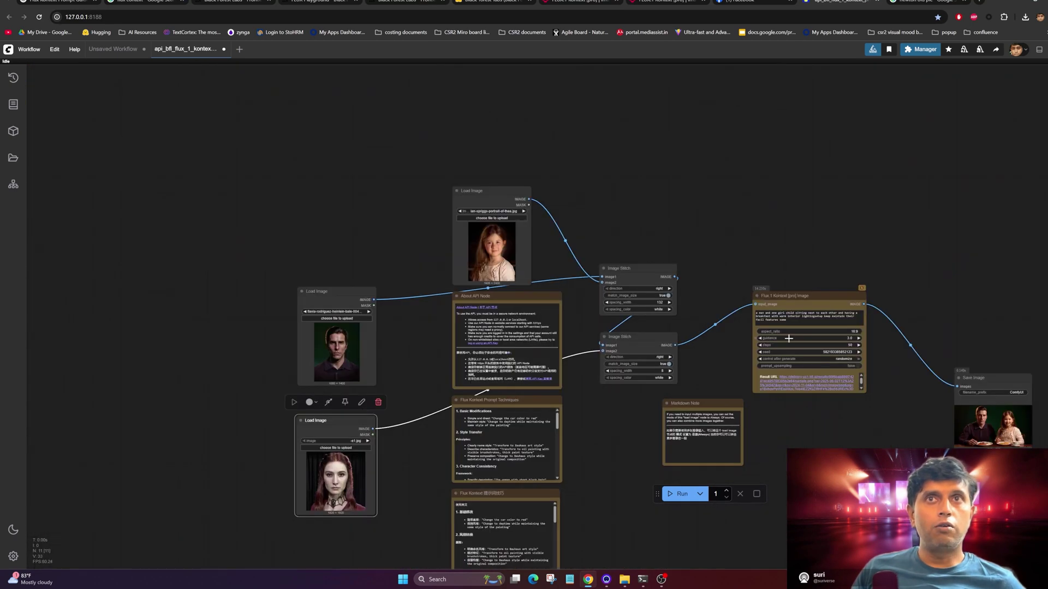
Set the Kontext prompt to "a woman and man and one girl child smiling and having a breakfast keep thier facial features unchanged".
scroll(742, 378, up, 5)
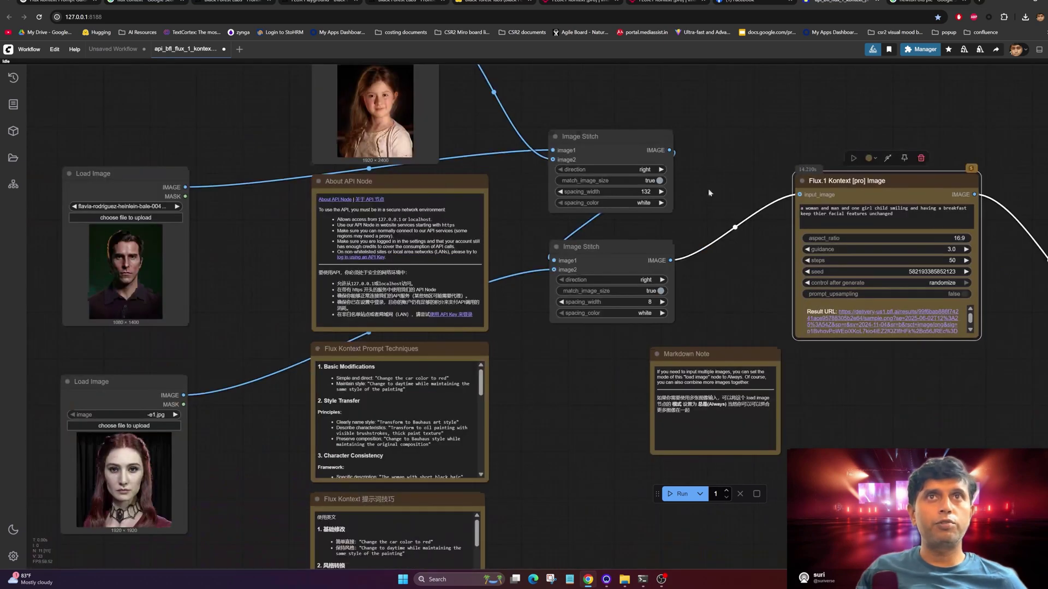
drag(708, 189, 607, 422)
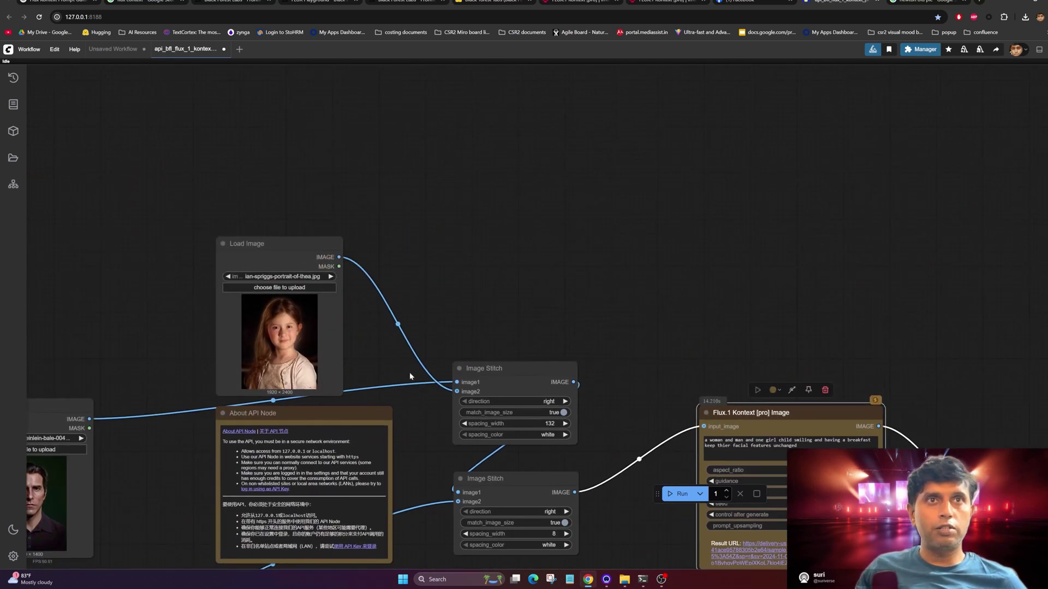
drag(422, 387, 606, 222)
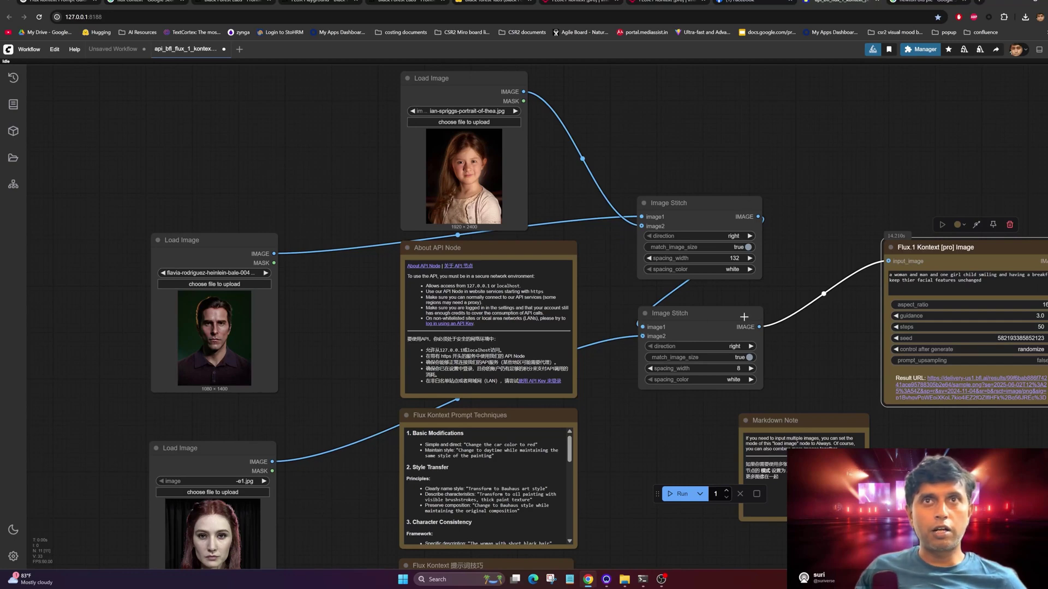
Add a Preview Image node to the second Image Stitch's output and run the workflow.
drag(764, 295, 738, 126)
click(754, 194)
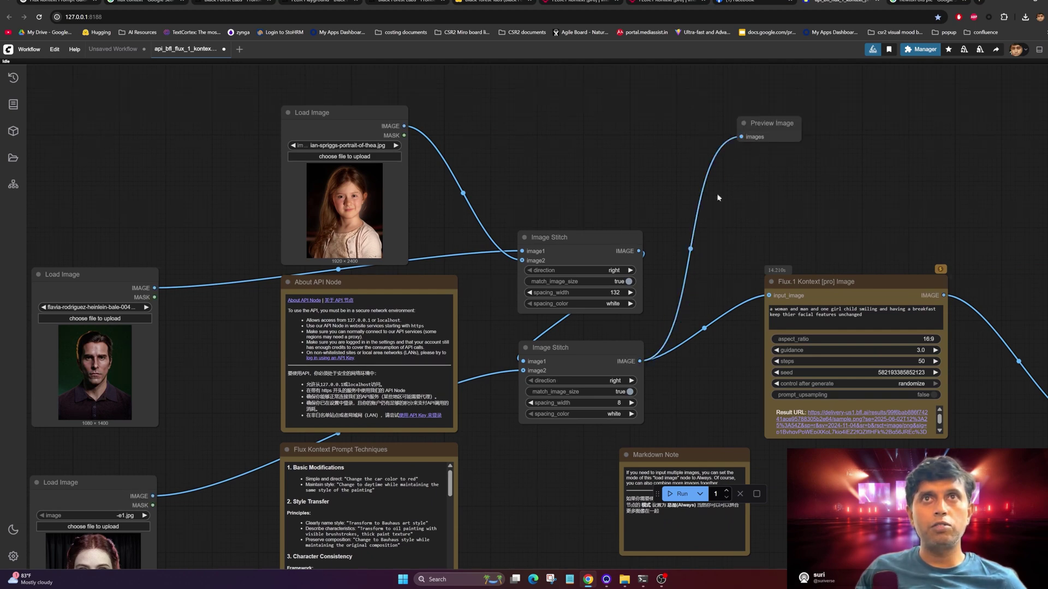
drag(933, 445, 599, 349)
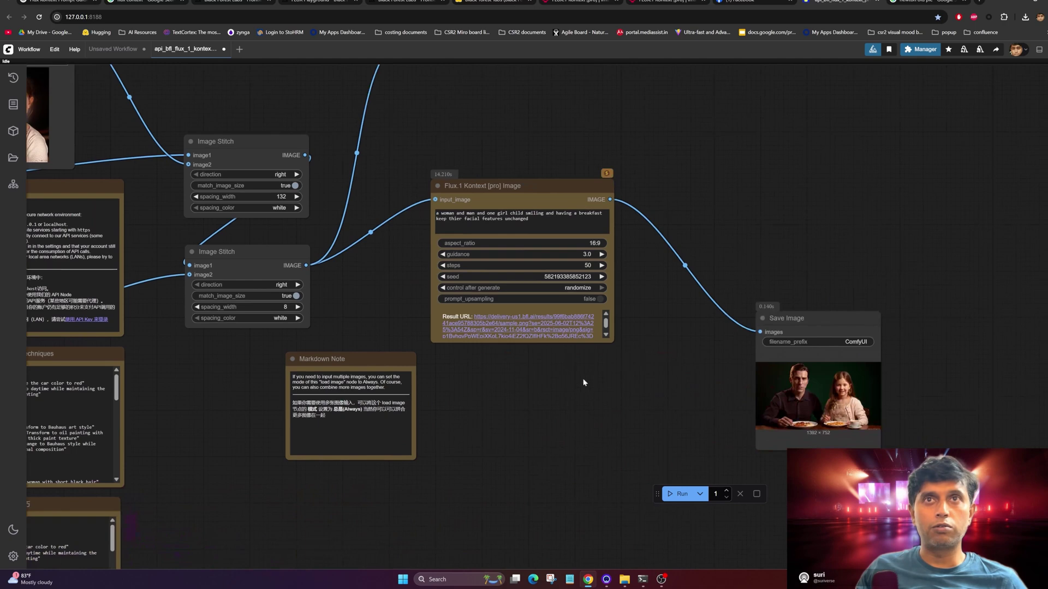
drag(531, 388, 607, 427)
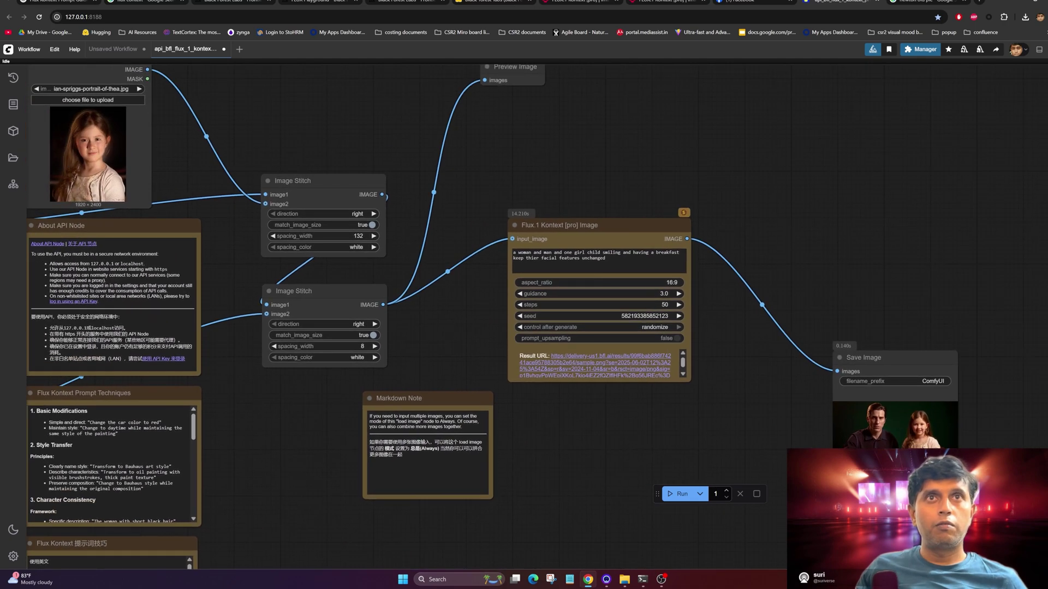
click(609, 265)
drag(669, 462, 725, 443)
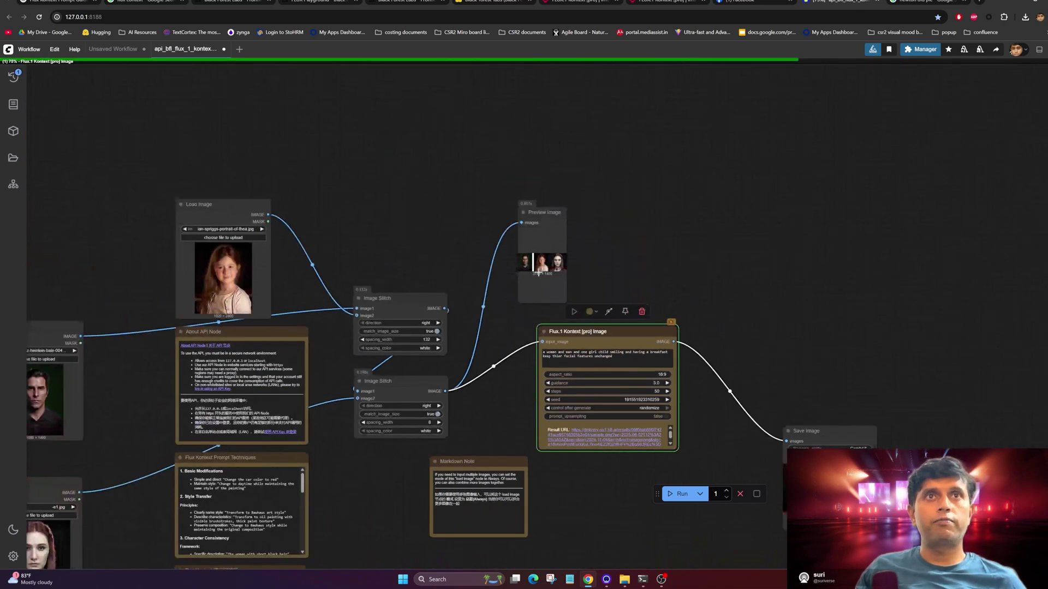
Examine the stitched preview of the three portraits and the Save Image output while the workflow runs.
scroll(538, 273, up, 10)
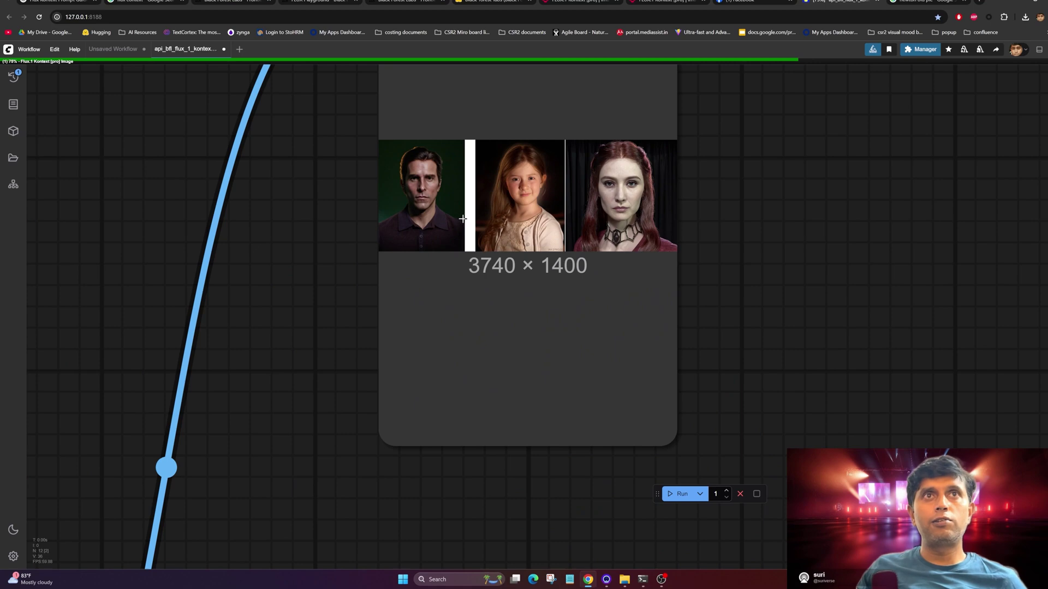
scroll(662, 311, down, 6)
drag(741, 316, 349, 166)
scroll(393, 159, down, 4)
drag(810, 387, 585, 93)
scroll(775, 327, up, 13)
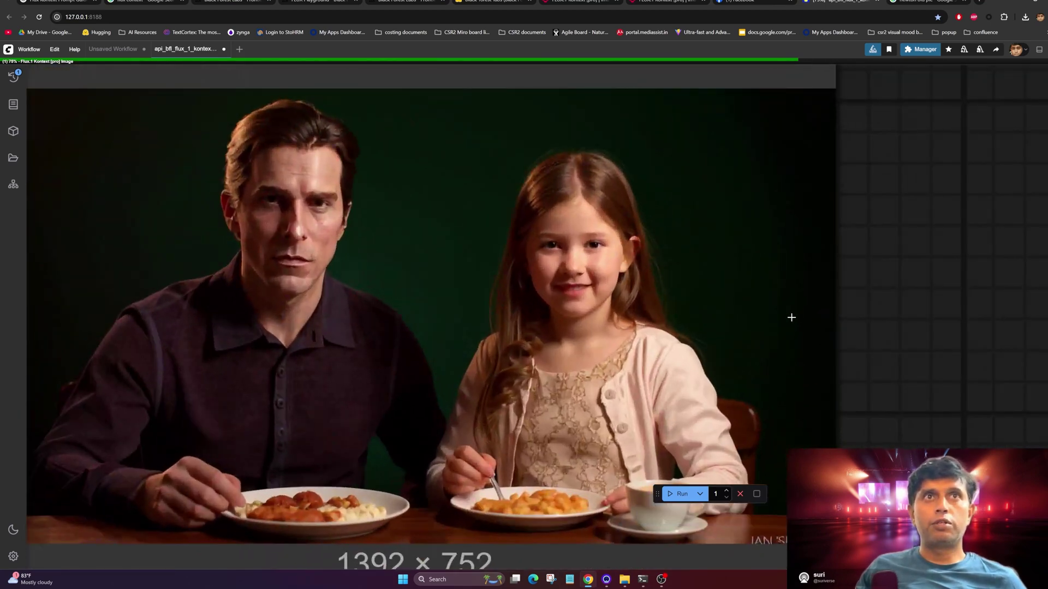
drag(792, 317, 849, 309)
scroll(737, 332, down, 3)
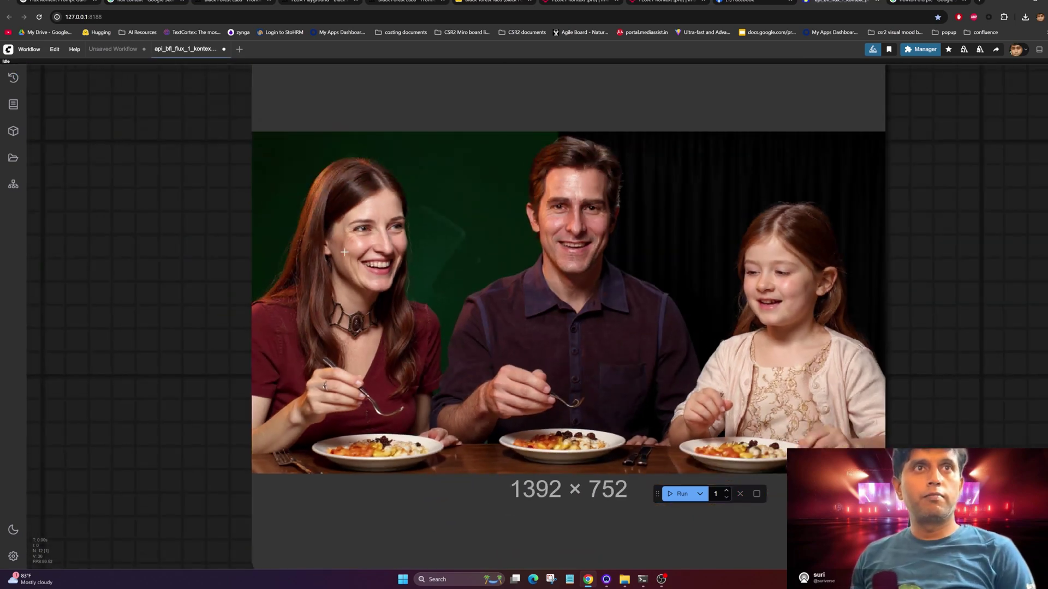
Compare the woman, man and girl in the generated breakfast scene with the three source portraits and the Kontext prompt.
scroll(725, 360, down, 5)
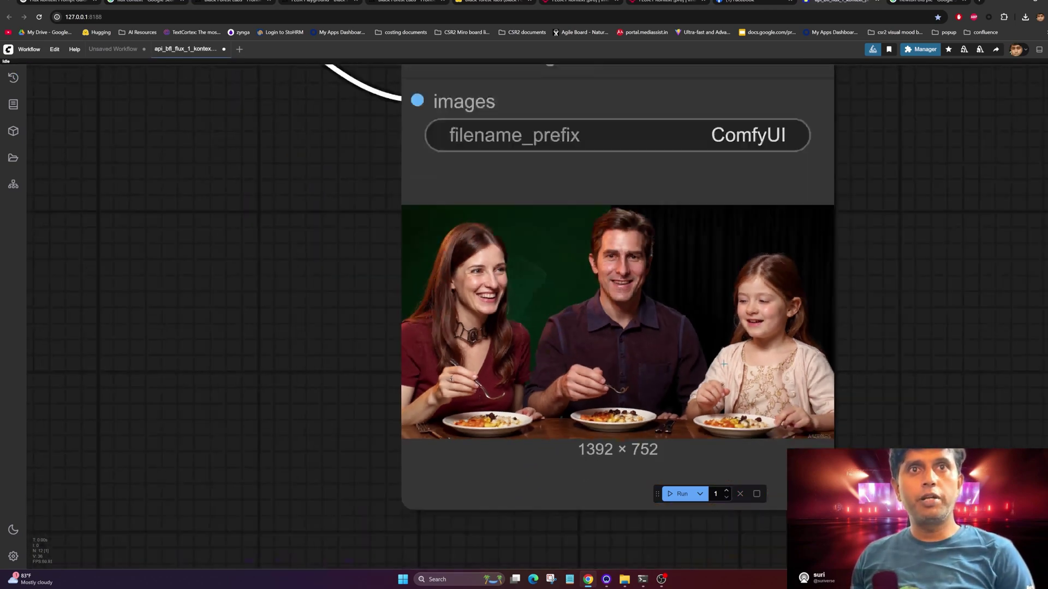
drag(601, 318, 799, 367)
scroll(797, 367, down, 3)
drag(652, 400, 753, 471)
scroll(698, 400, down, 3)
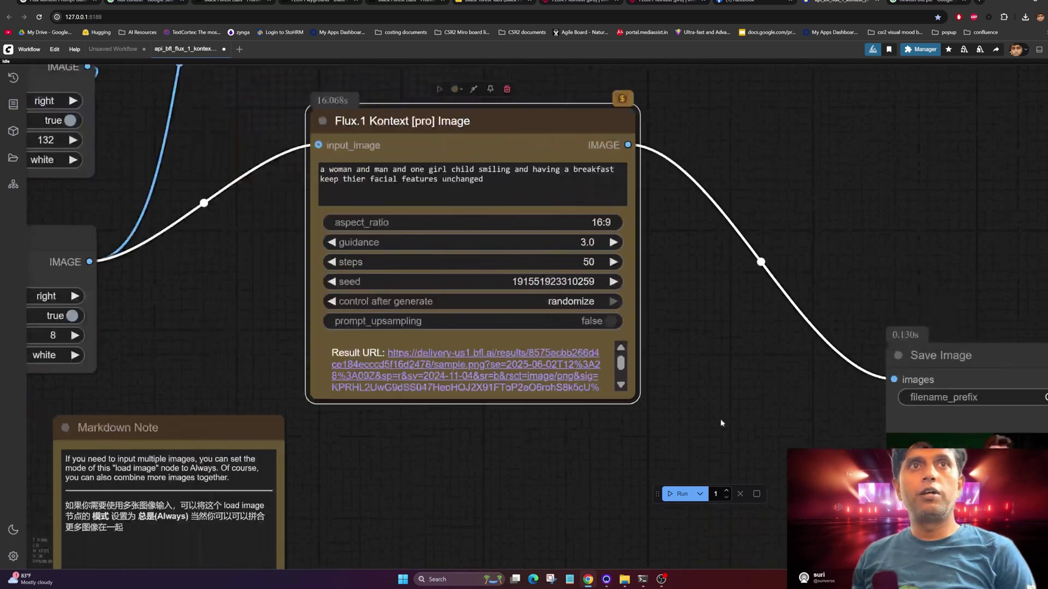
drag(740, 347, 813, 266)
scroll(816, 264, down, 5)
drag(686, 380, 742, 371)
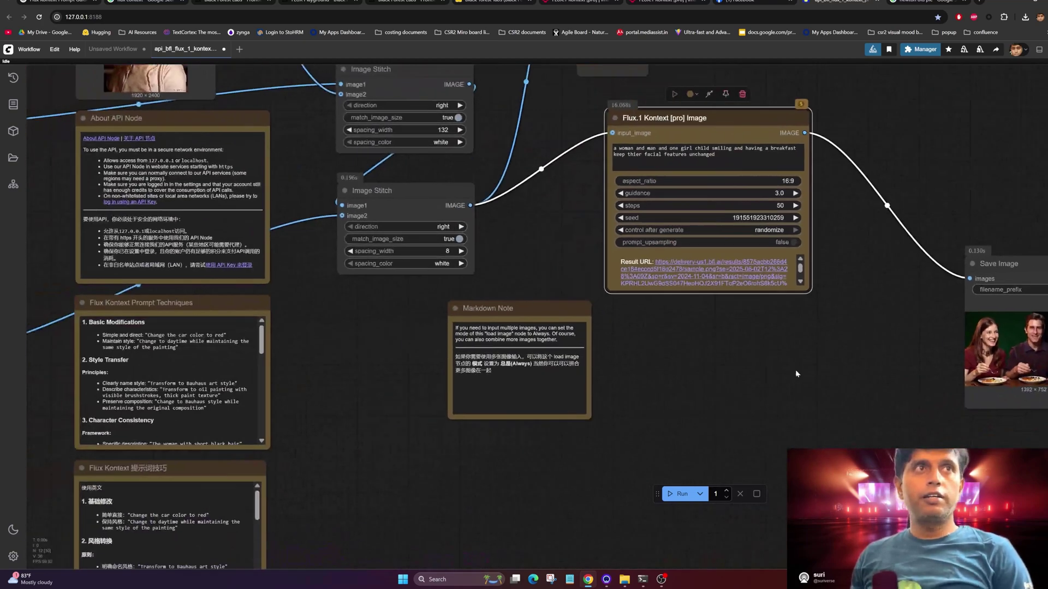
drag(378, 281, 510, 334)
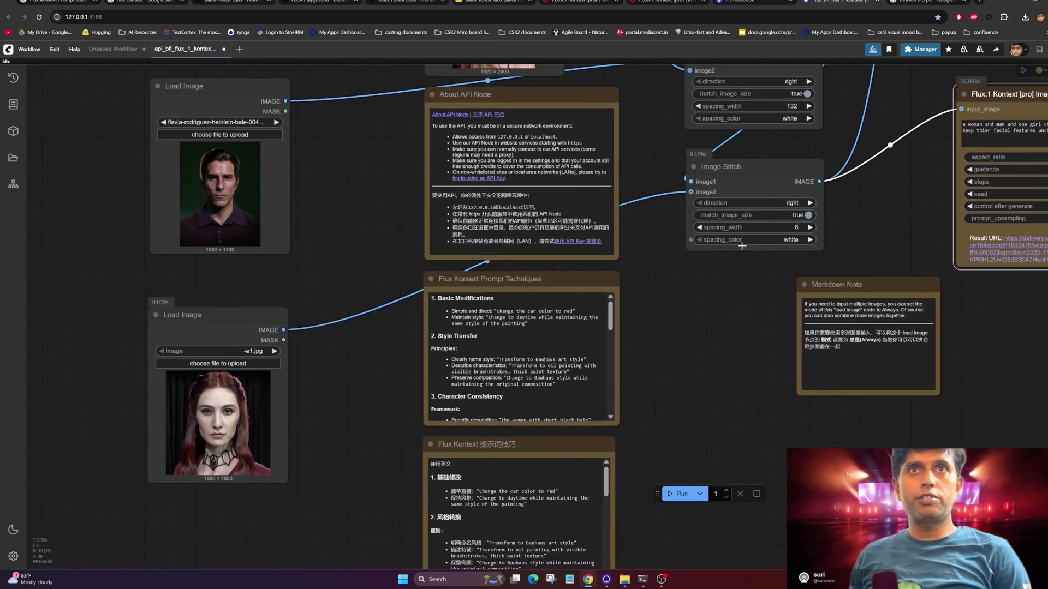
drag(857, 237, 421, 275)
drag(861, 378, 829, 382)
scroll(887, 397, up, 4)
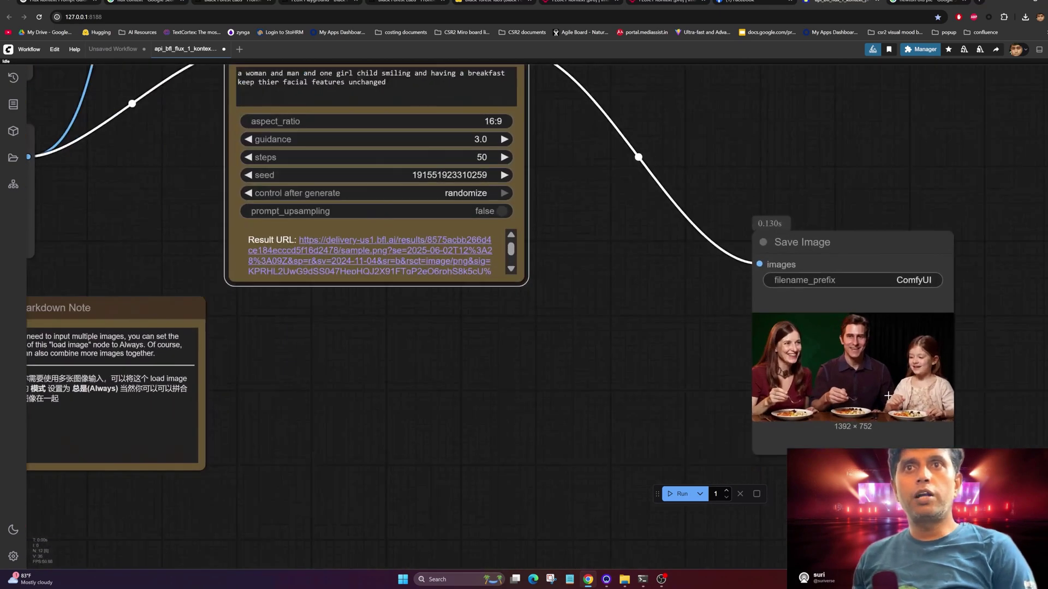
drag(383, 416, 626, 419)
drag(363, 215, 515, 391)
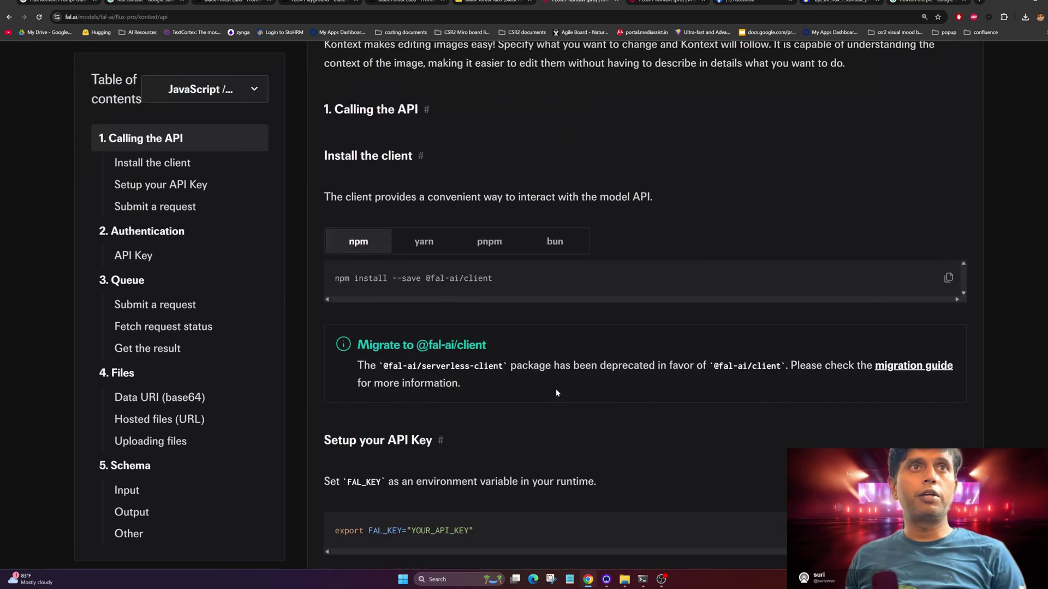
Review the API Key and request submission sections of the fal.ai Kontext API documentation, and look at the Black Forest Labs FLUX.1 Kontext page.
scroll(522, 374, down, 3)
click(127, 256)
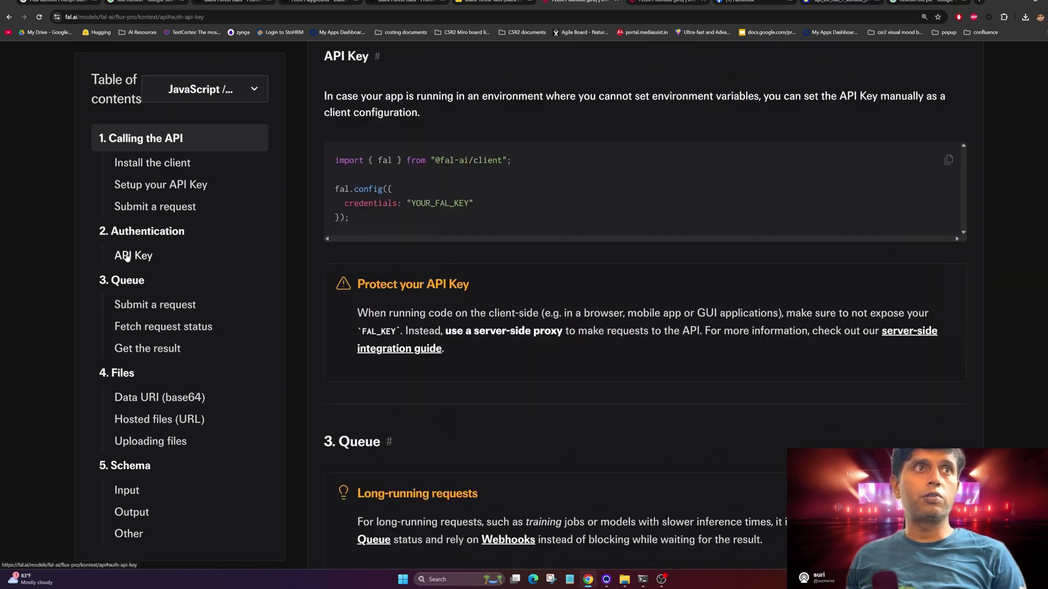
scroll(550, 462, down, 20)
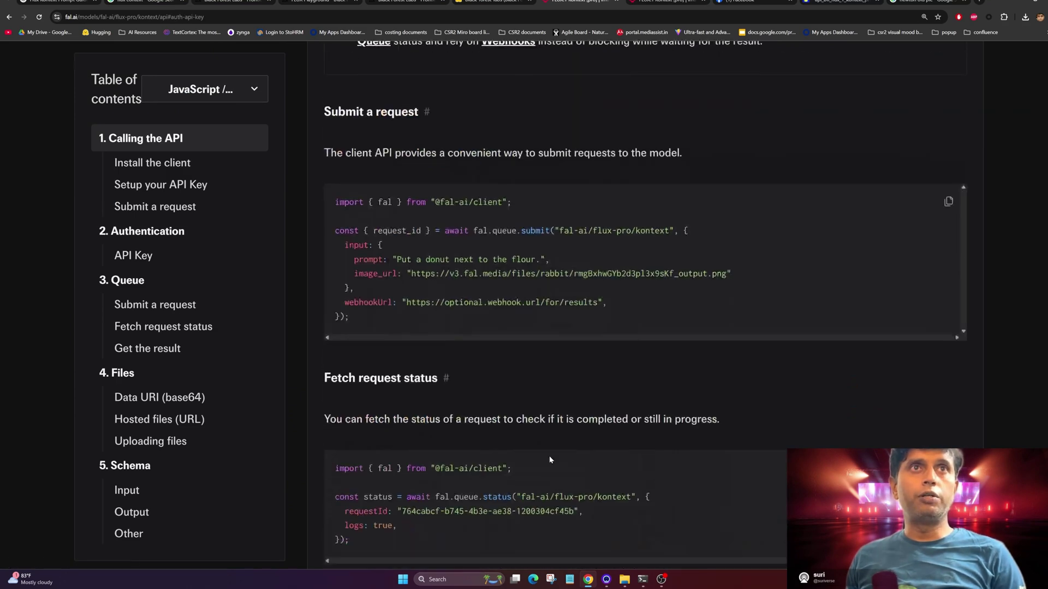
click(648, 3)
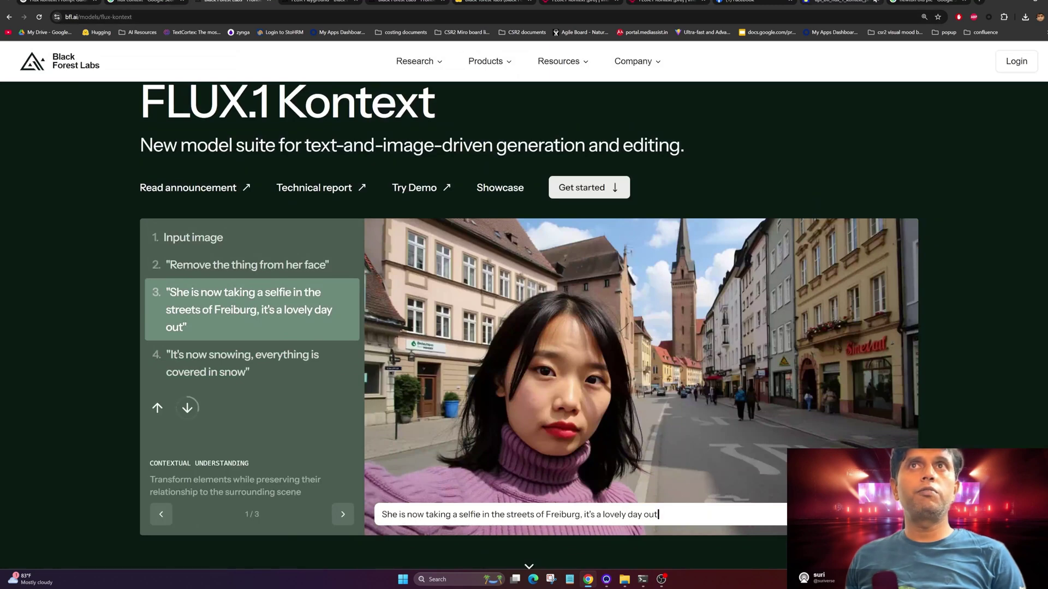
Switch back to ComfyUI and check the account's User and Credits pages in the settings.
click(819, 4)
drag(518, 260, 625, 169)
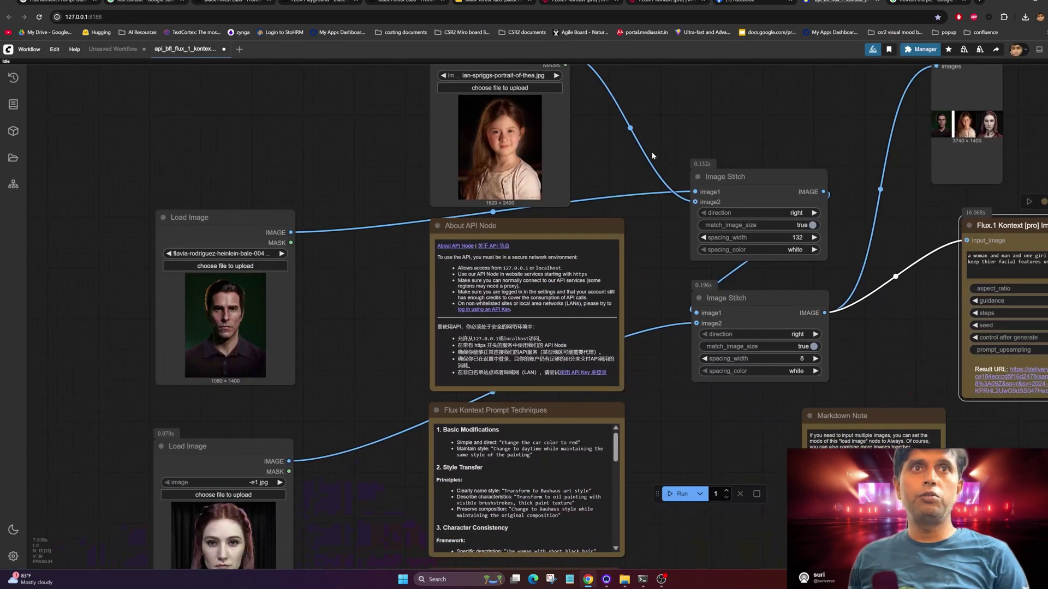
drag(713, 436, 684, 421)
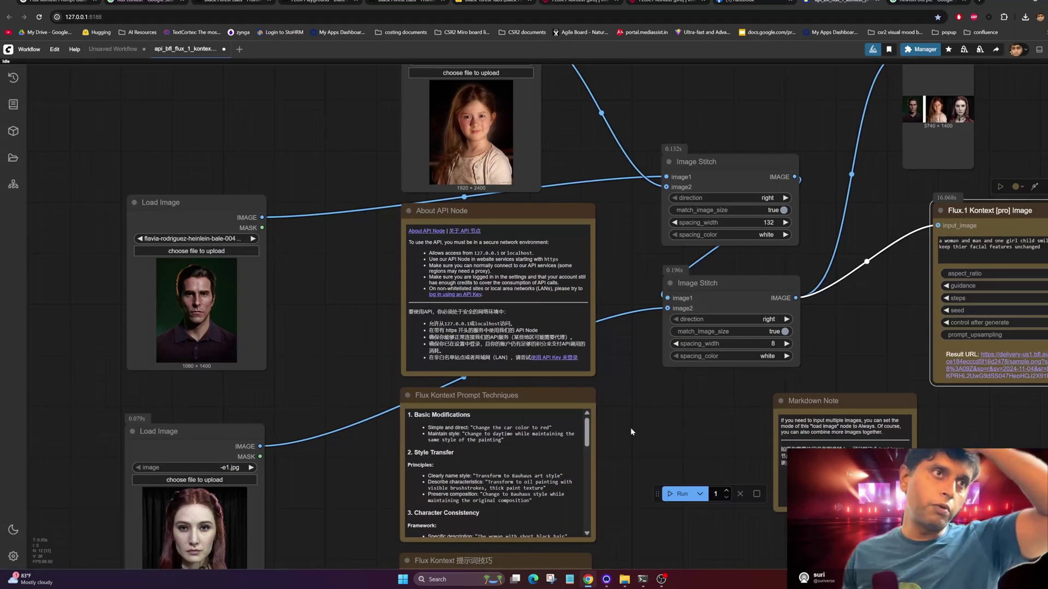
click(18, 557)
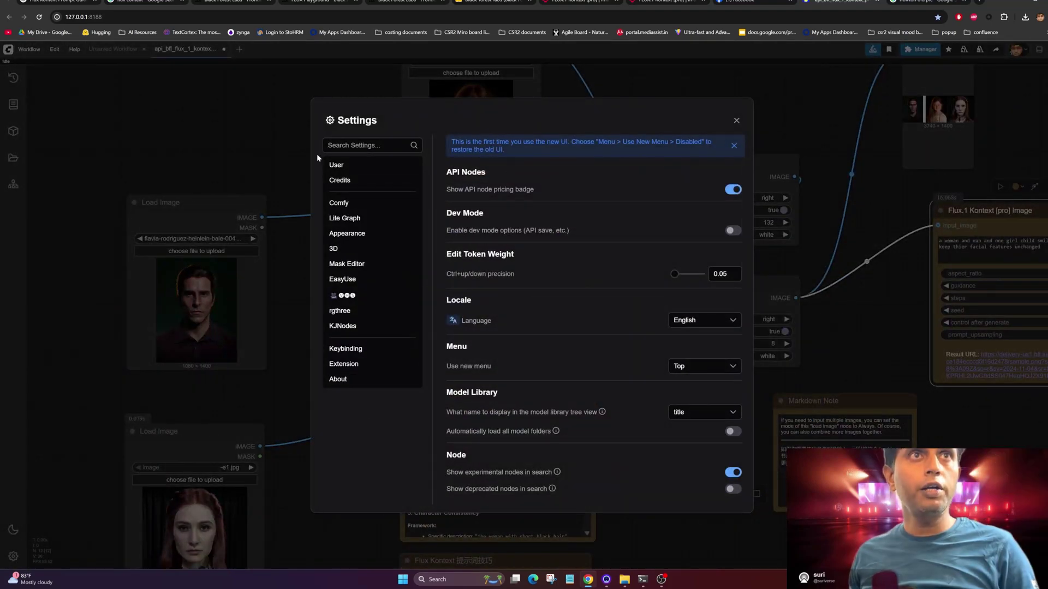
click(401, 166)
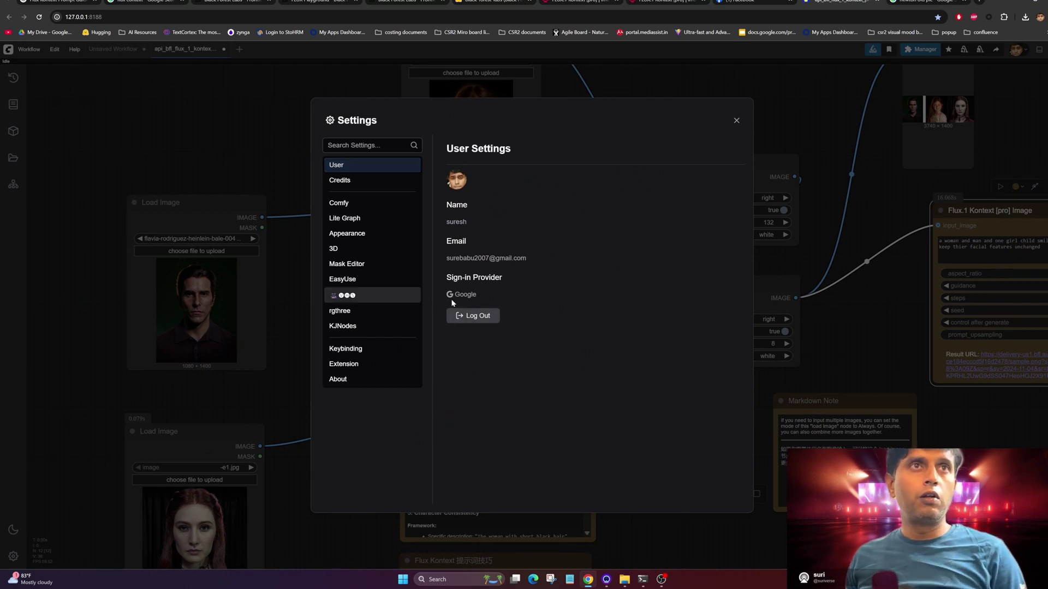
click(345, 185)
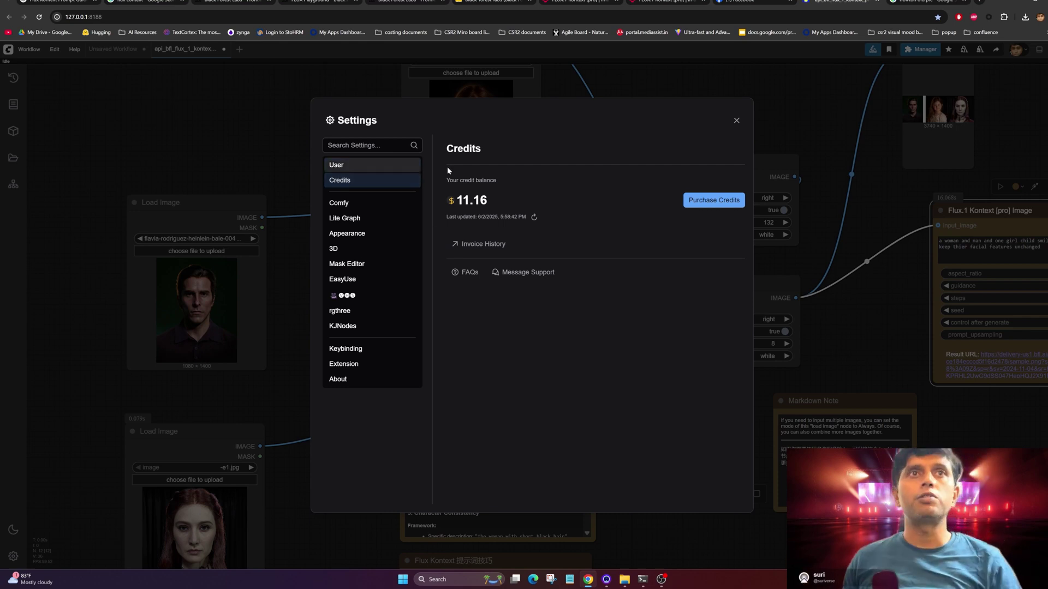
click(736, 121)
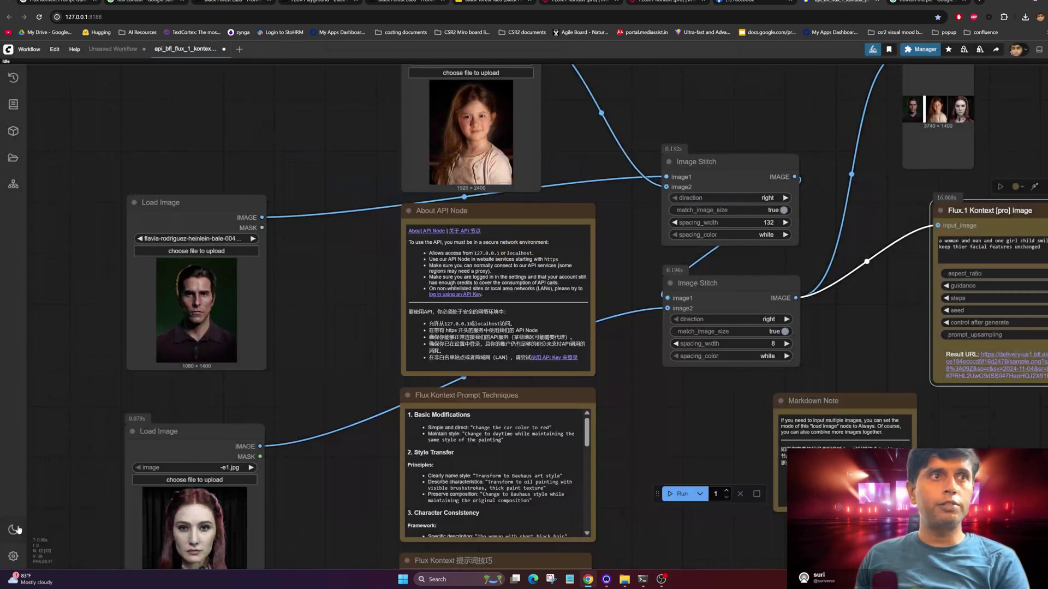
Browse the workflow templates in the Image API category for the Flux.1 Kontext examples.
click(29, 50)
click(48, 101)
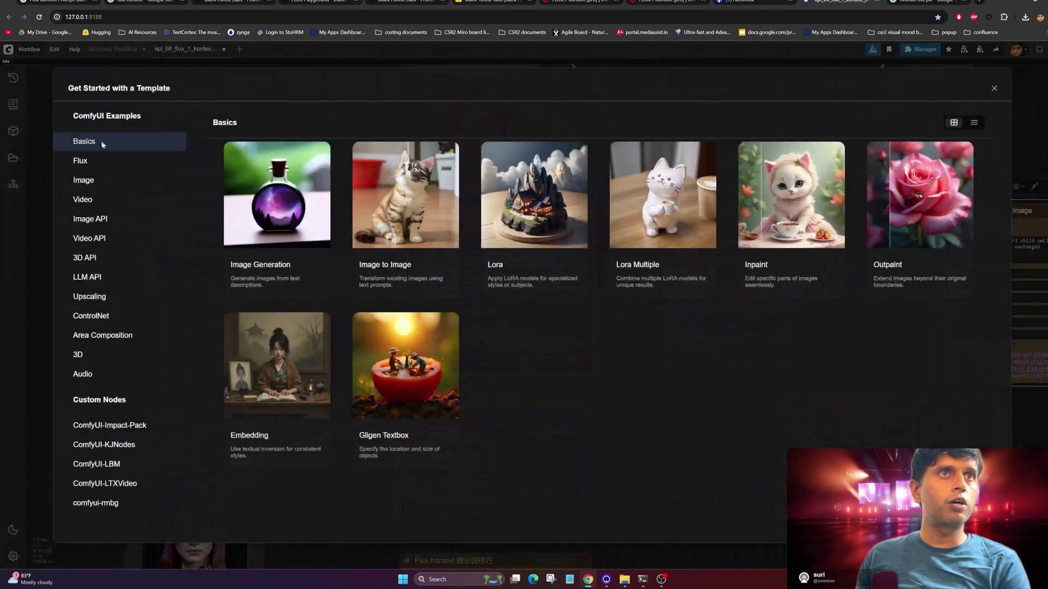
click(92, 219)
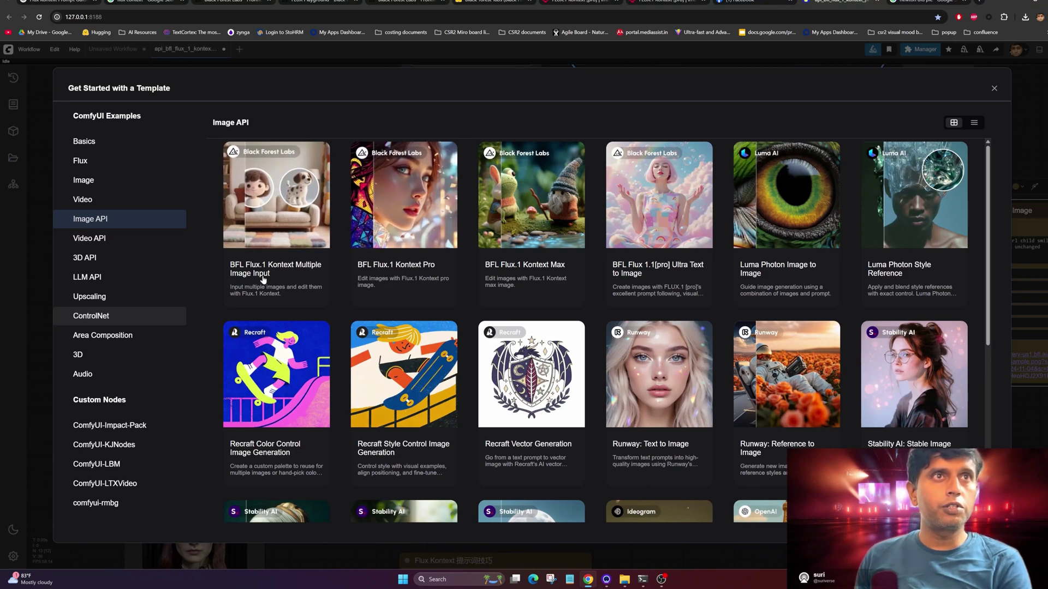
Load the BFL Flux.1 Kontext Pro template and inspect its Load Image, Image Stitch, Kontext and Save Image nodes.
click(400, 272)
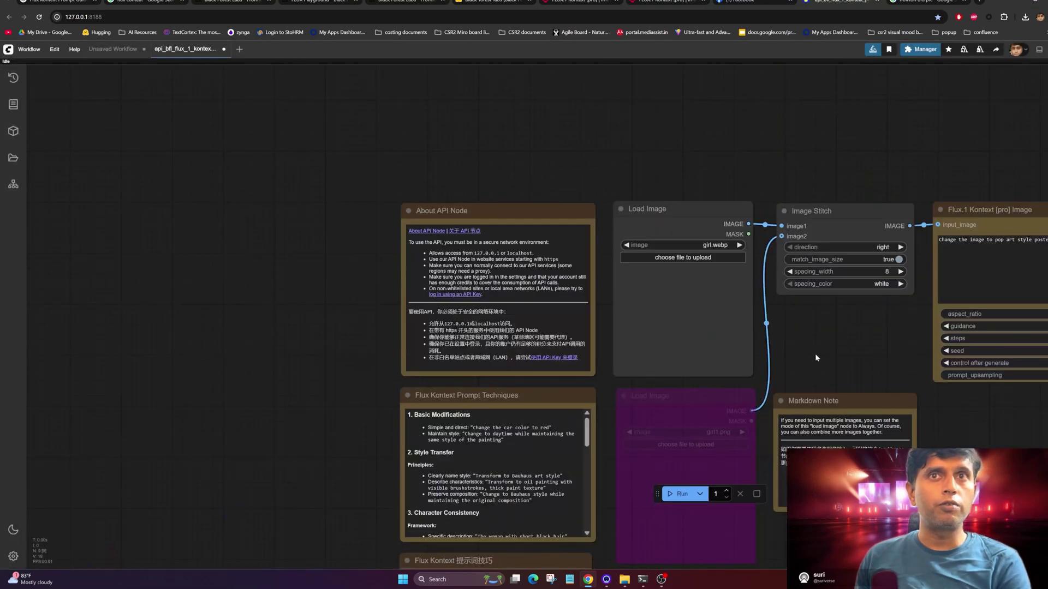
drag(817, 359, 422, 280)
drag(583, 320, 645, 359)
scroll(474, 372, up, 4)
drag(483, 218, 630, 270)
scroll(475, 293, down, 5)
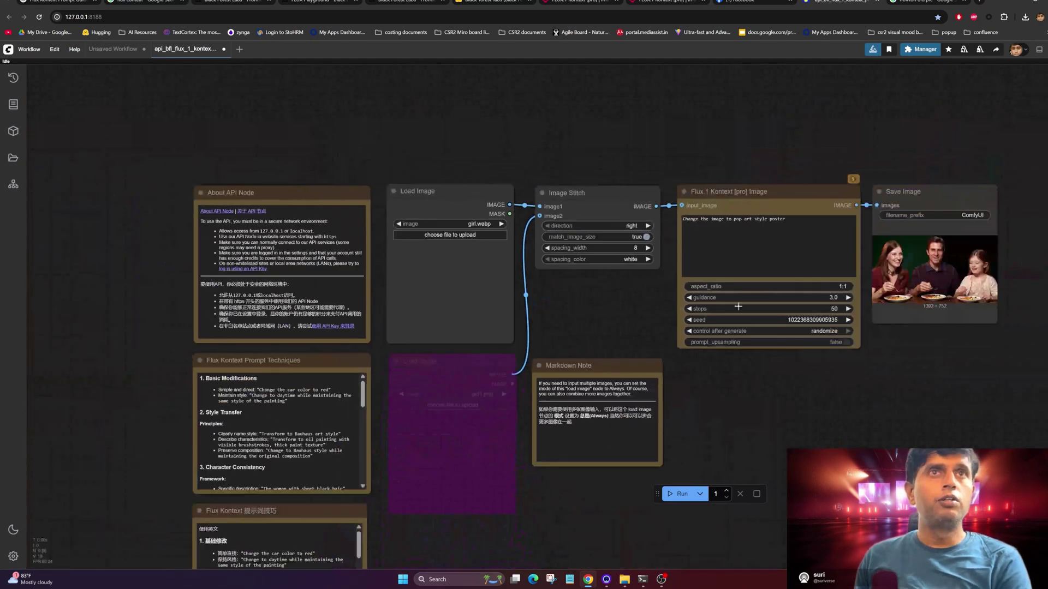
drag(827, 187, 797, 186)
scroll(798, 188, up, 5)
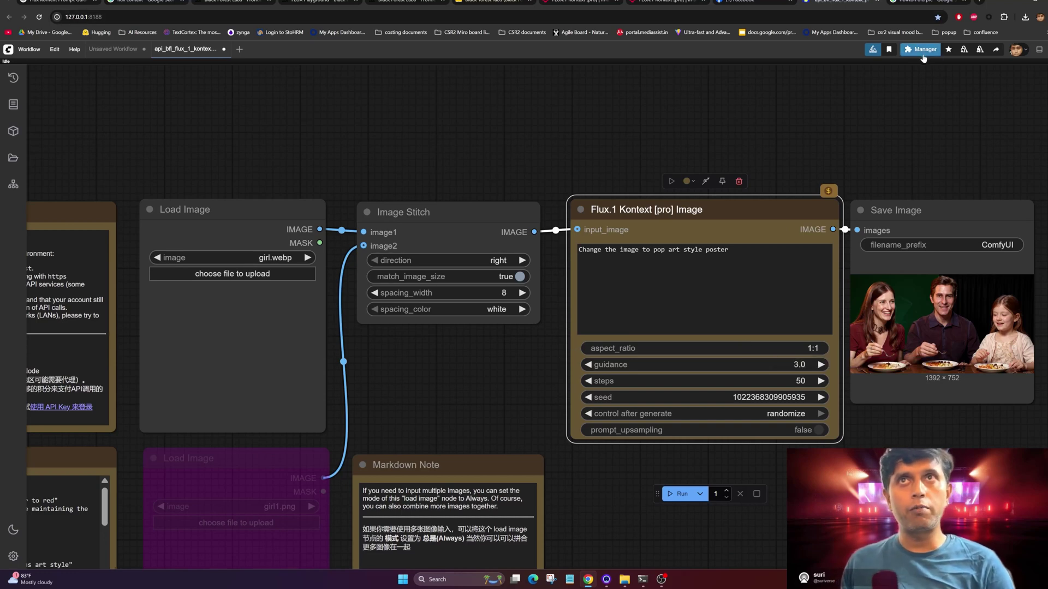
Check the release notes in ComfyUI Manager for the BFL Kontext API nodes, and close the manager.
click(921, 49)
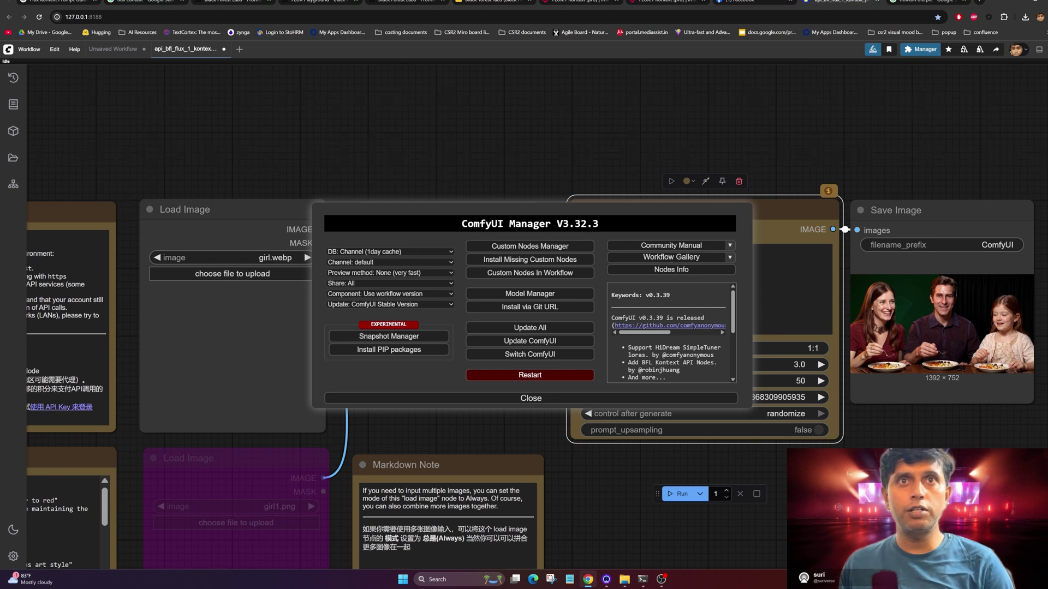
scroll(671, 333, down, 2)
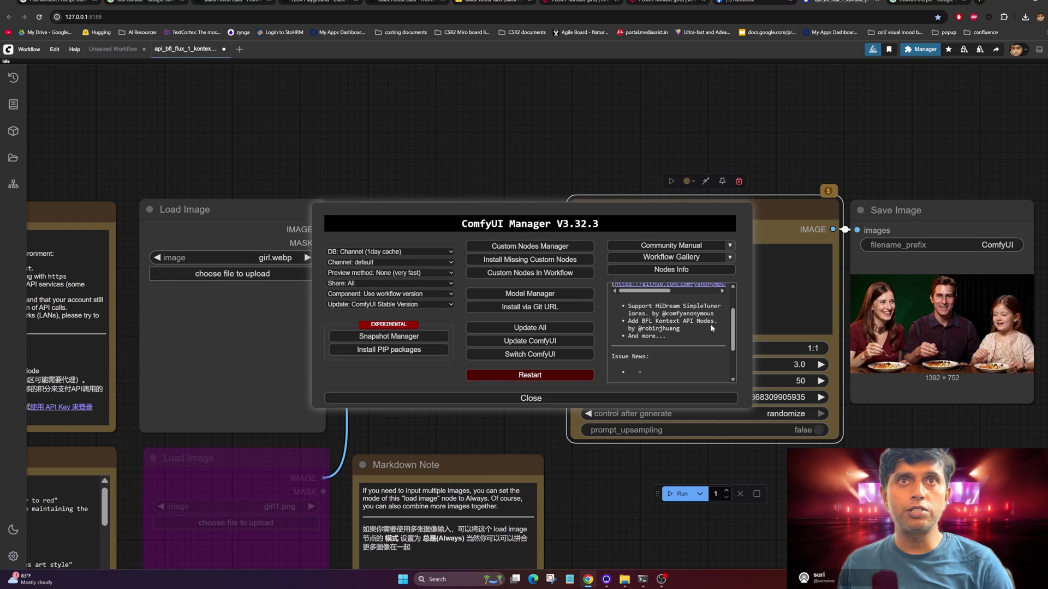
scroll(688, 332, up, 2)
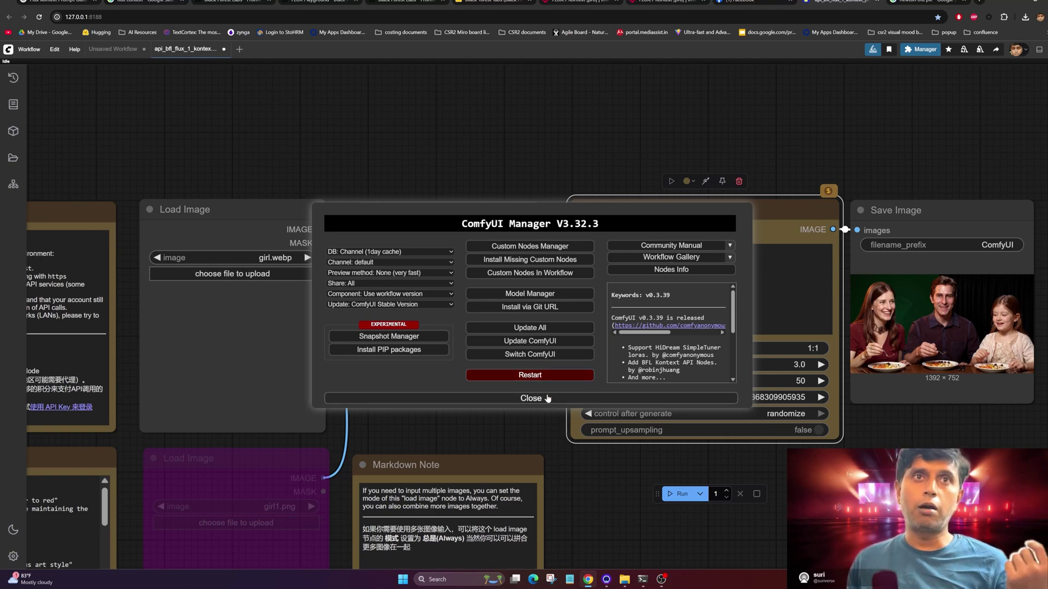
click(545, 403)
drag(488, 376, 536, 381)
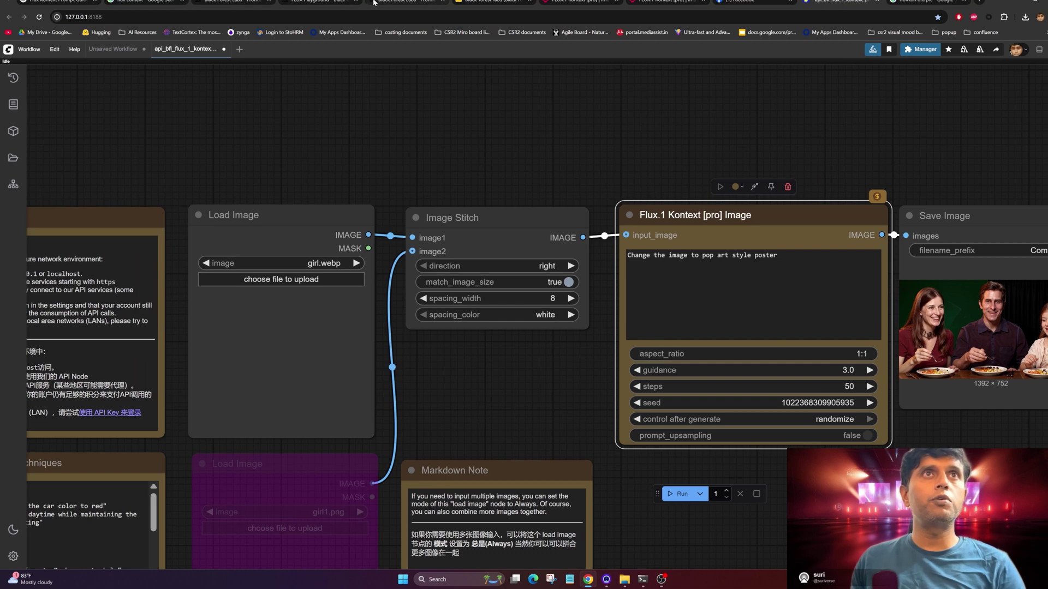
Switch to the Black Forest Labs FLUX.1 Kontext page in the browser and open its API pricing page.
click(376, 3)
click(308, 5)
click(231, 5)
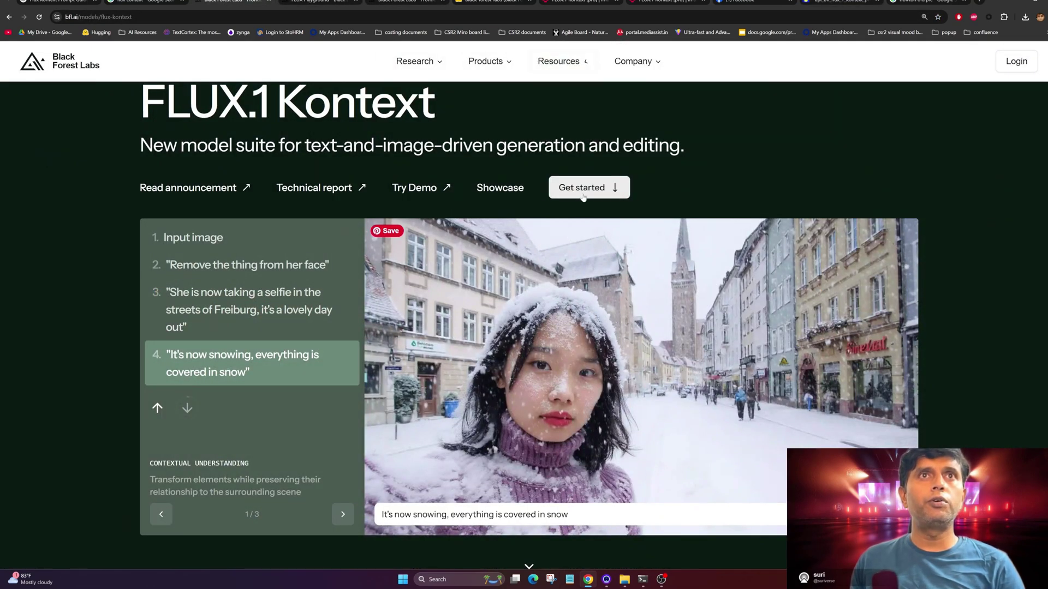
click(492, 61)
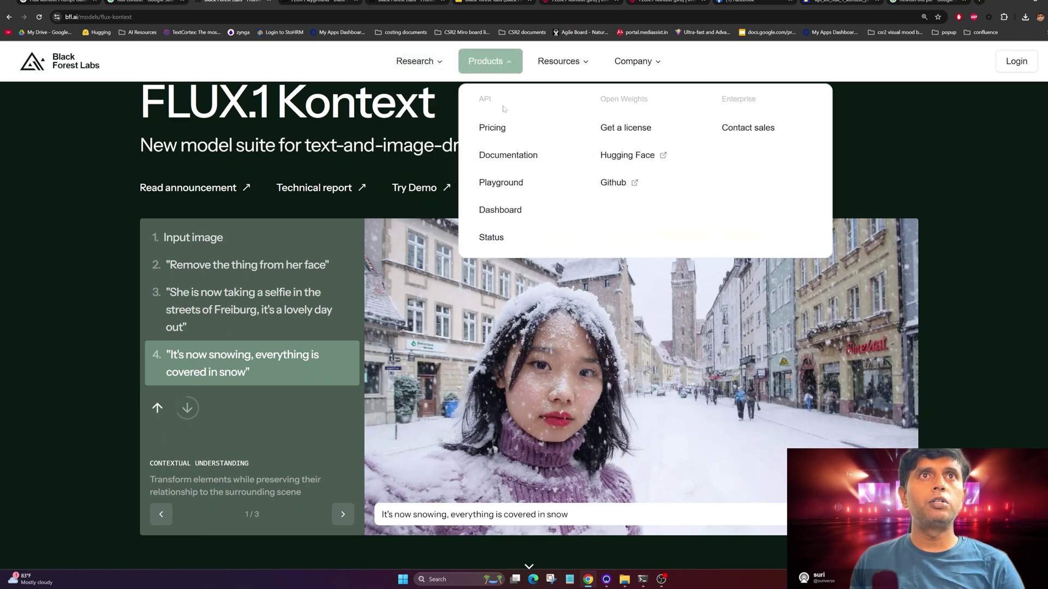
mouse_move(668, 53)
mouse_move(491, 61)
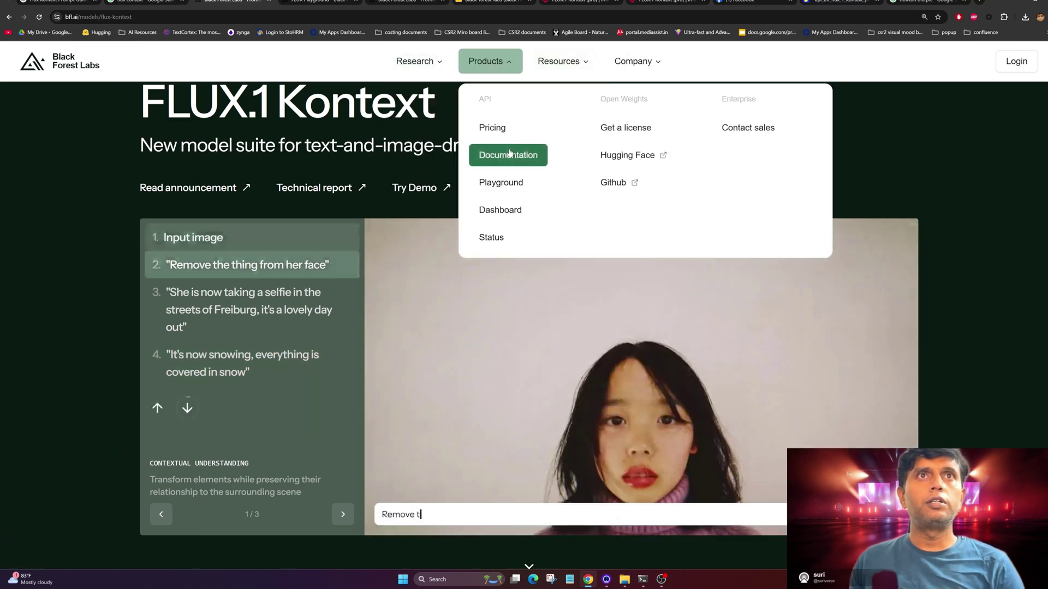
click(493, 127)
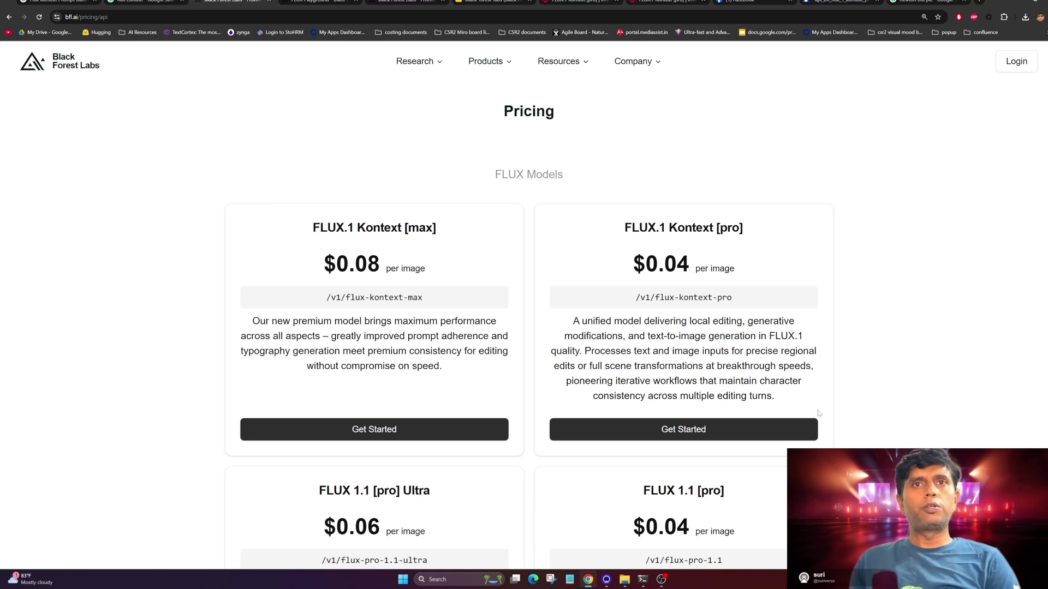
Review the per-image prices of the FLUX models, comparing FLUX.1 Kontext [max] and [pro] with the older models.
scroll(817, 414, down, 4)
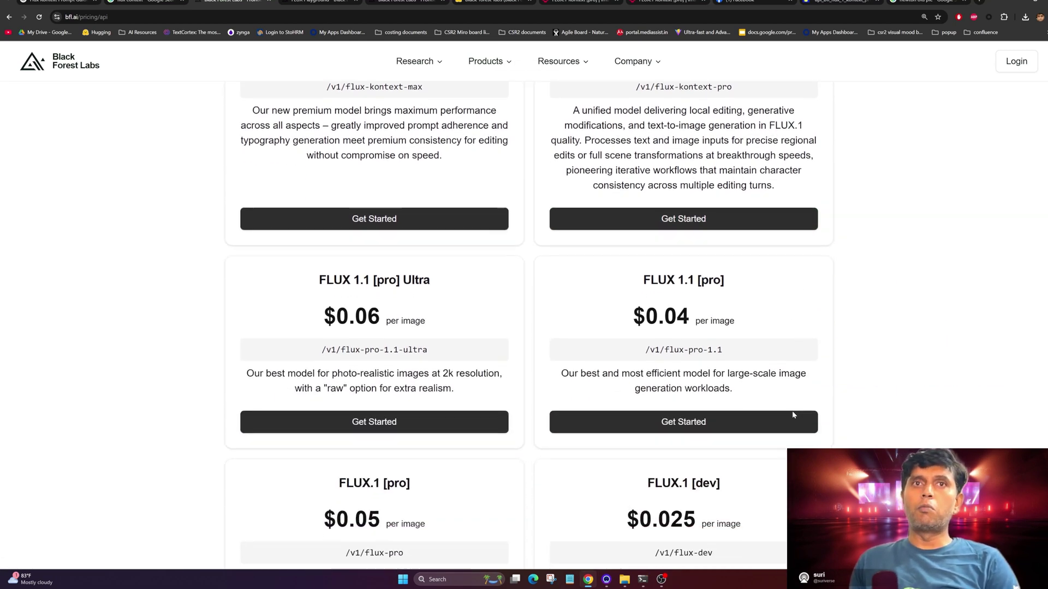
scroll(793, 414, down, 2)
scroll(789, 401, up, 4)
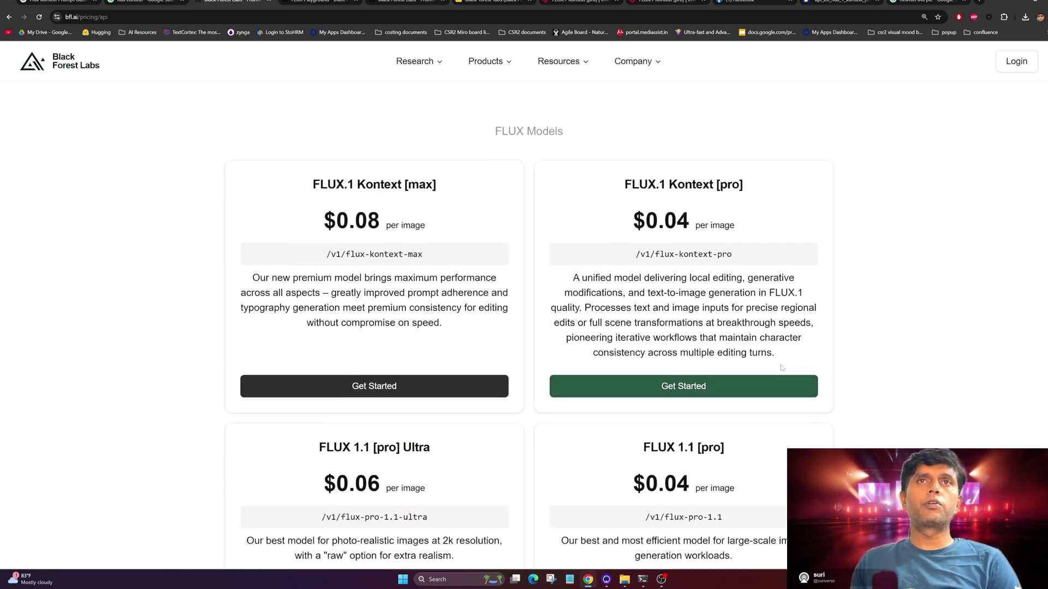
scroll(782, 368, up, 1)
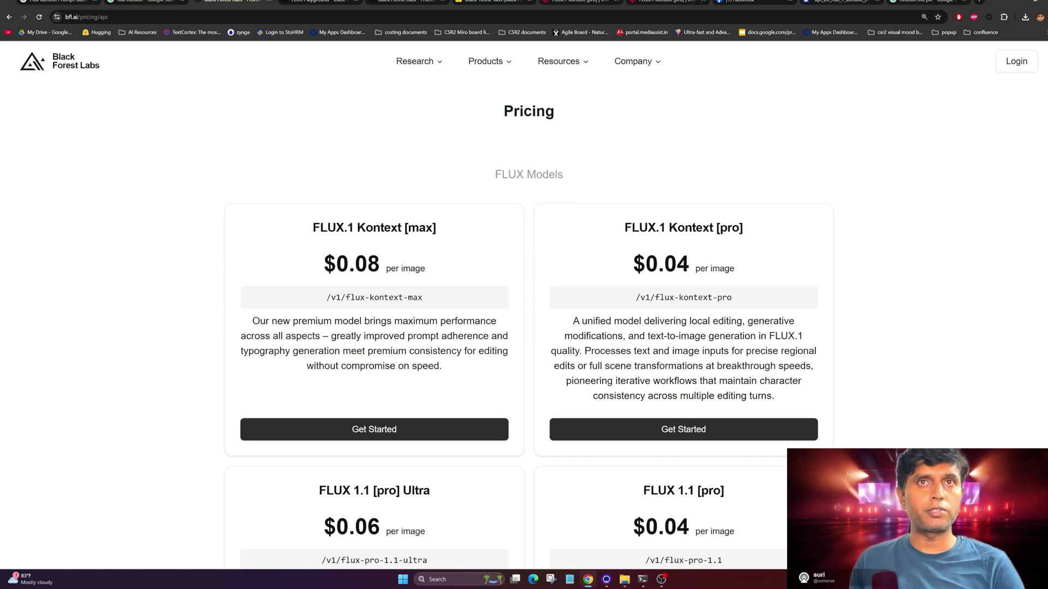
scroll(772, 380, down, 3)
Switch back to ComfyUI, browse the workflow templates in the Video API category, and return to the Kontext workflow.
click(116, 1)
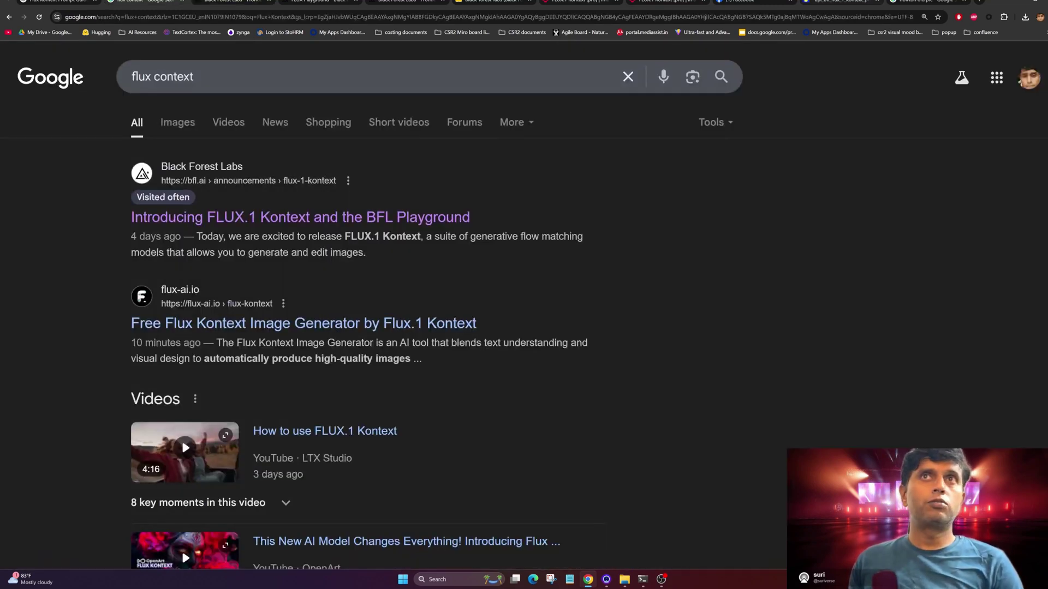
click(784, 5)
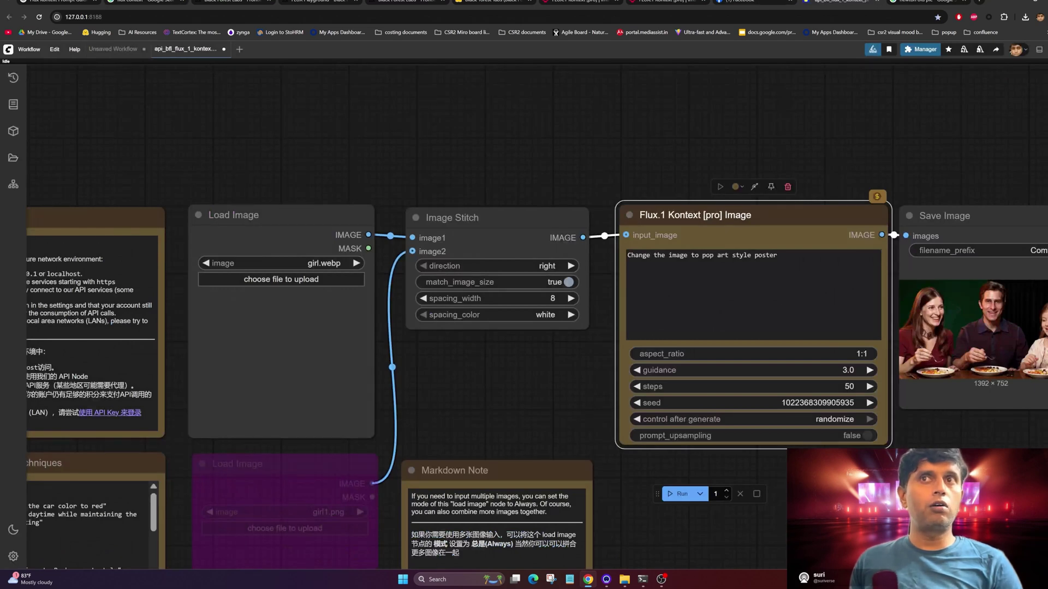
click(33, 53)
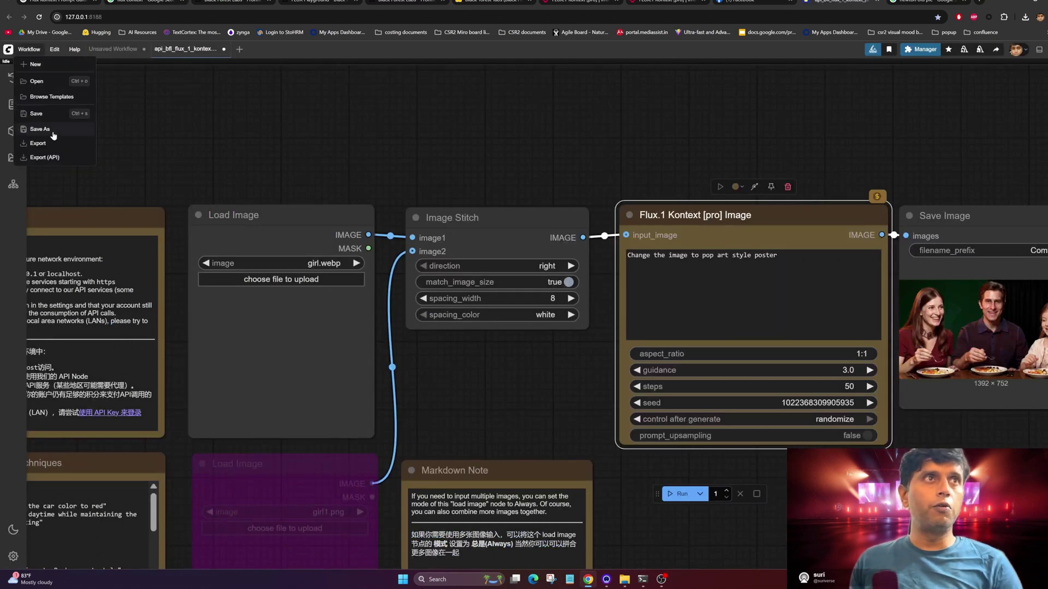
click(41, 98)
click(89, 238)
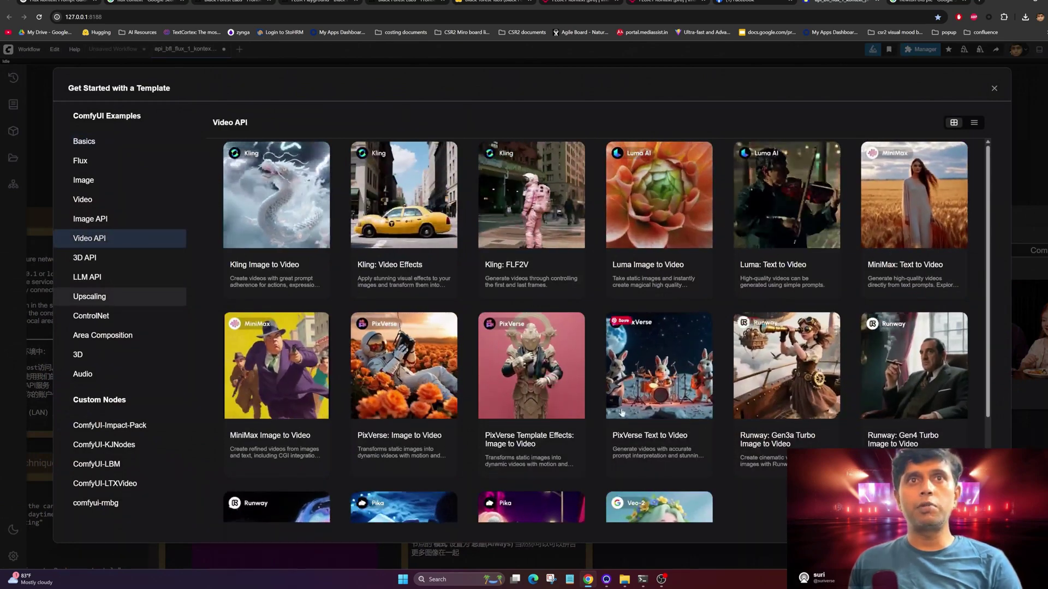
scroll(640, 416, down, 3)
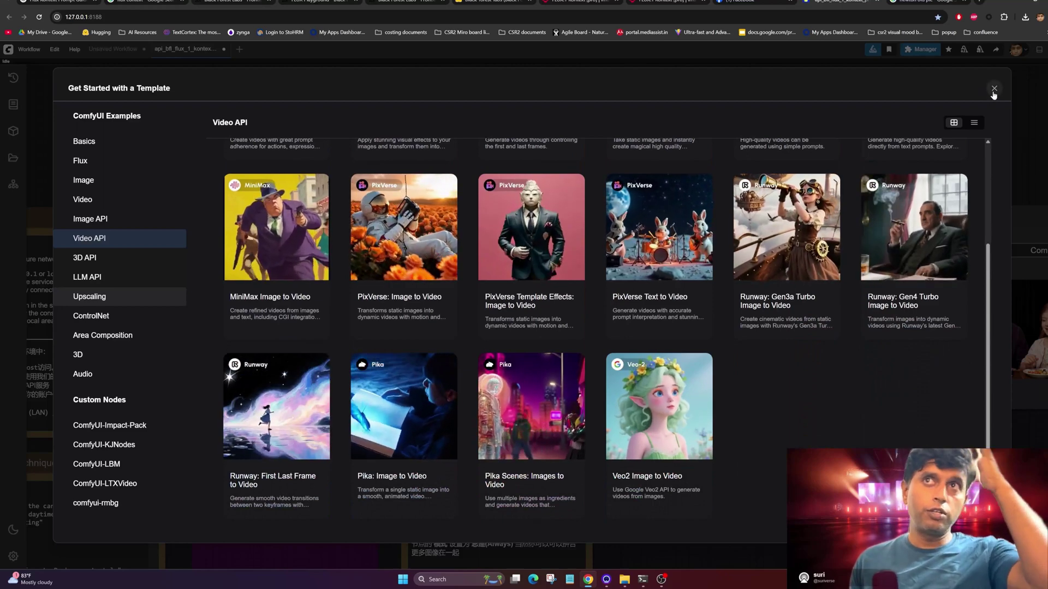
click(1036, 173)
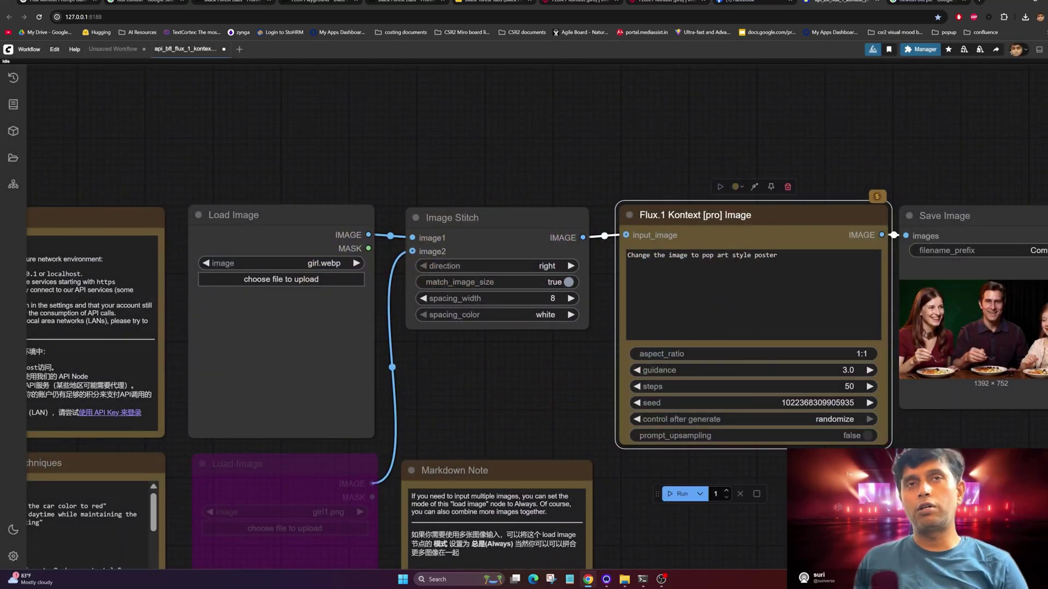
drag(919, 470, 805, 437)
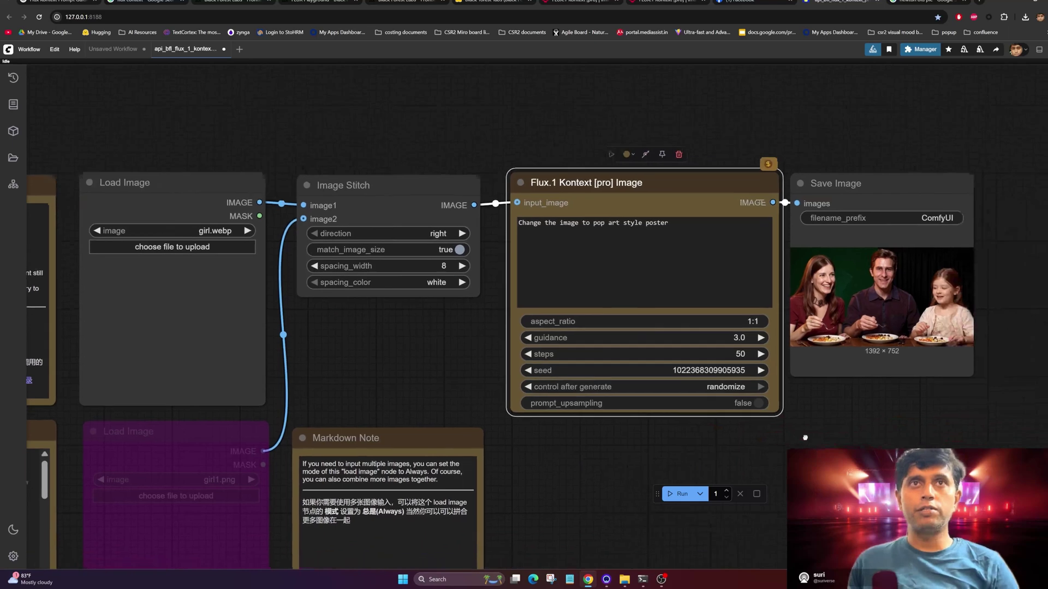